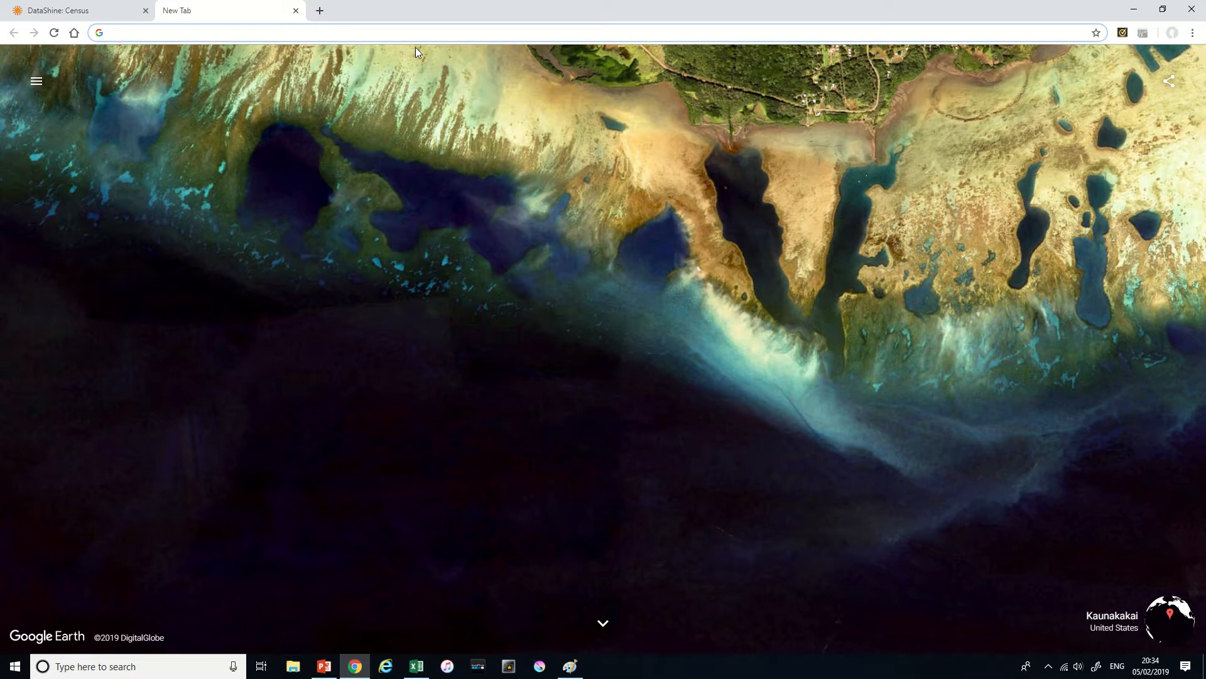
pyautogui.write('https')
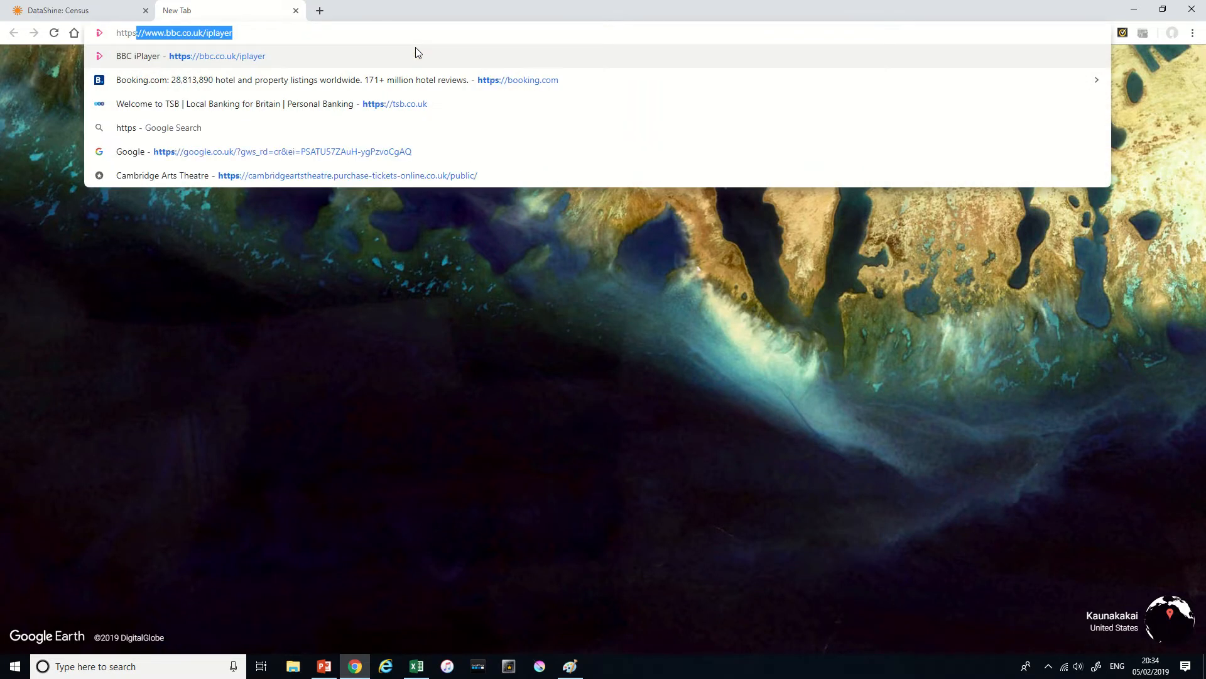
pyautogui.write(':/')
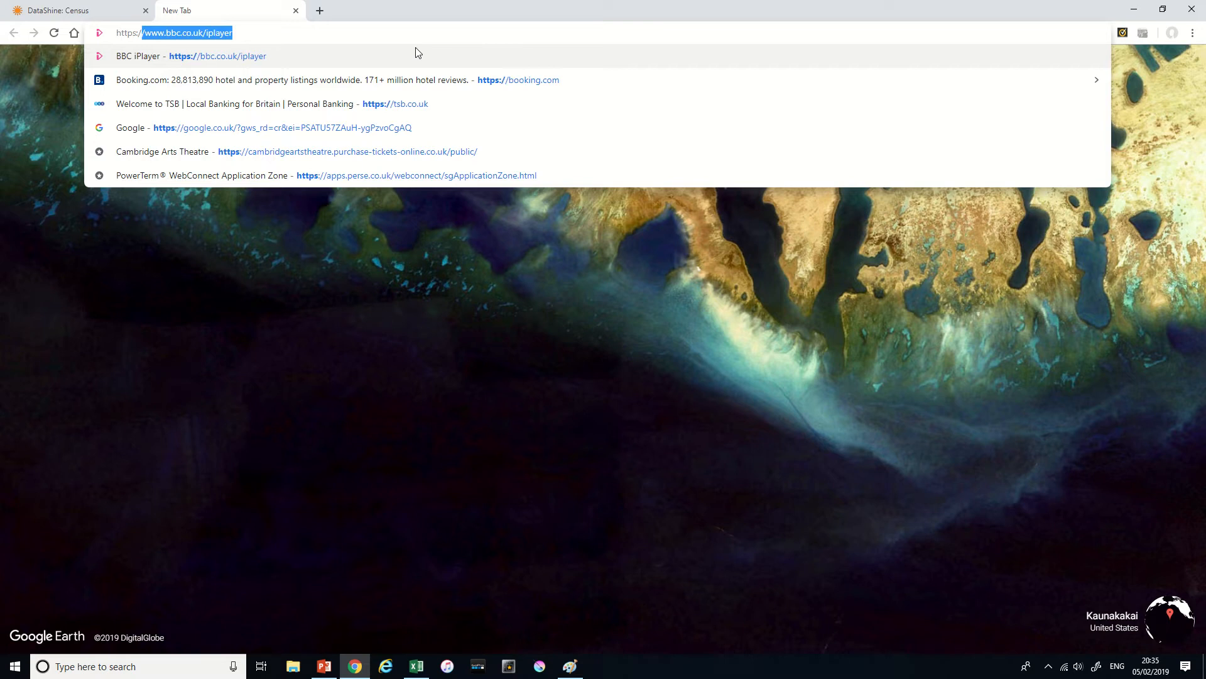
pyautogui.write('/data')
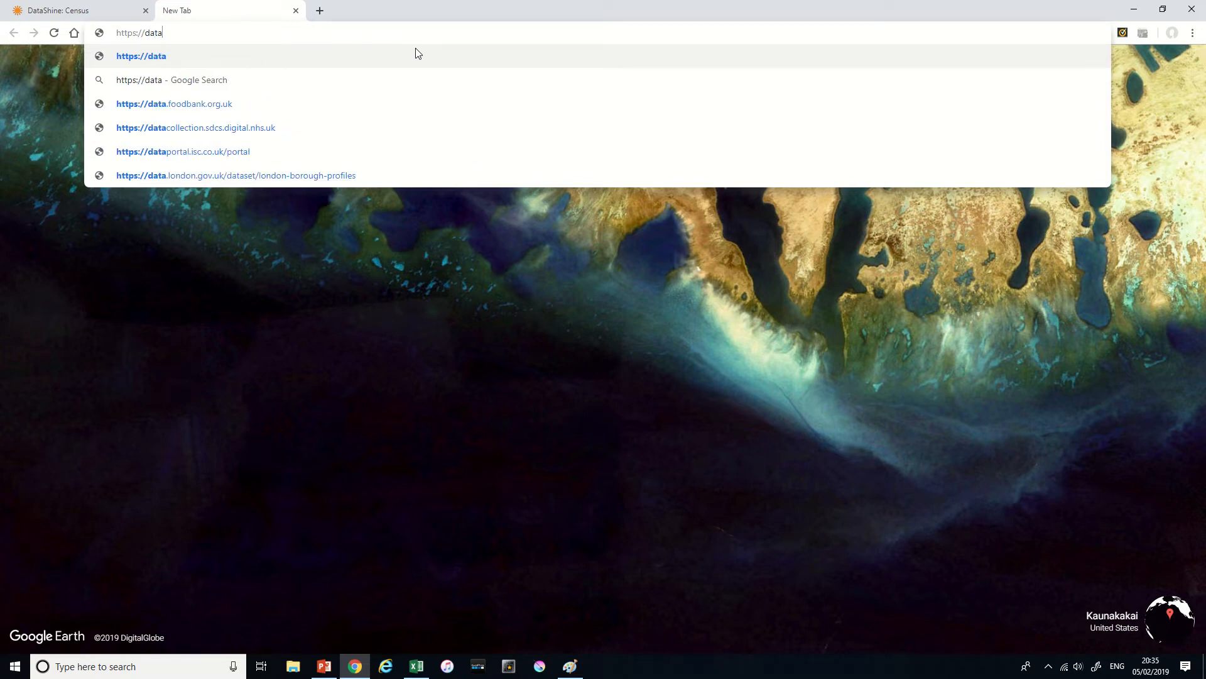
pyautogui.write('.police')
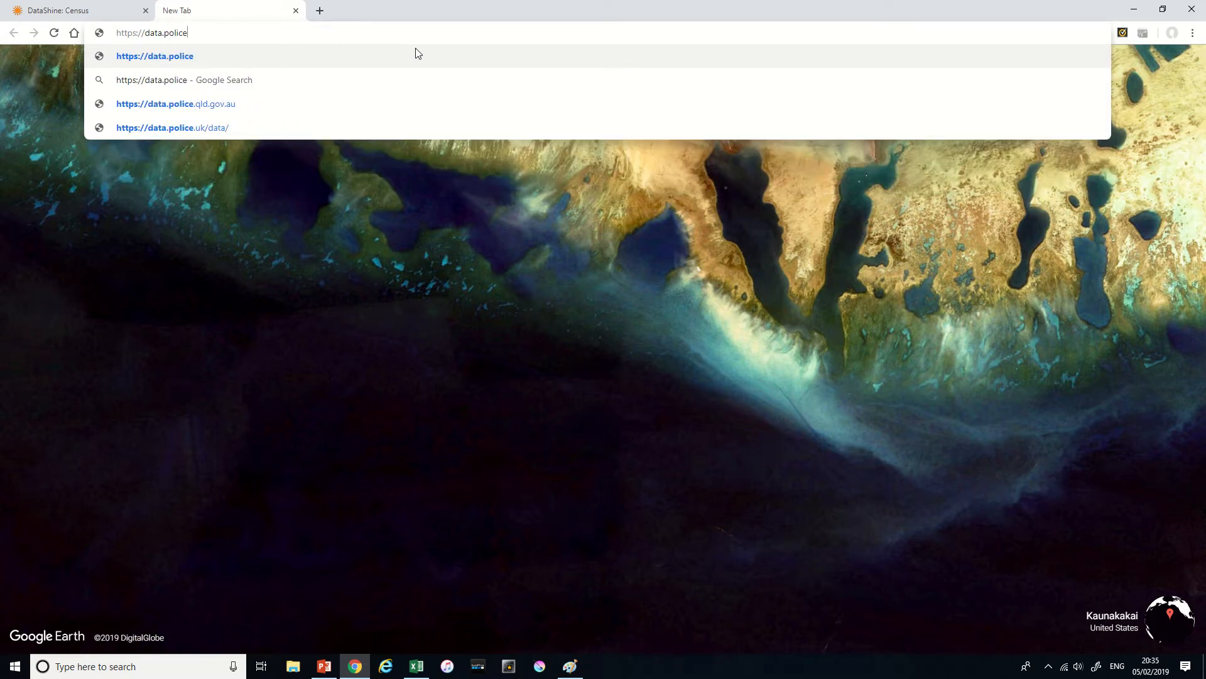
pyautogui.write('.uk/data')
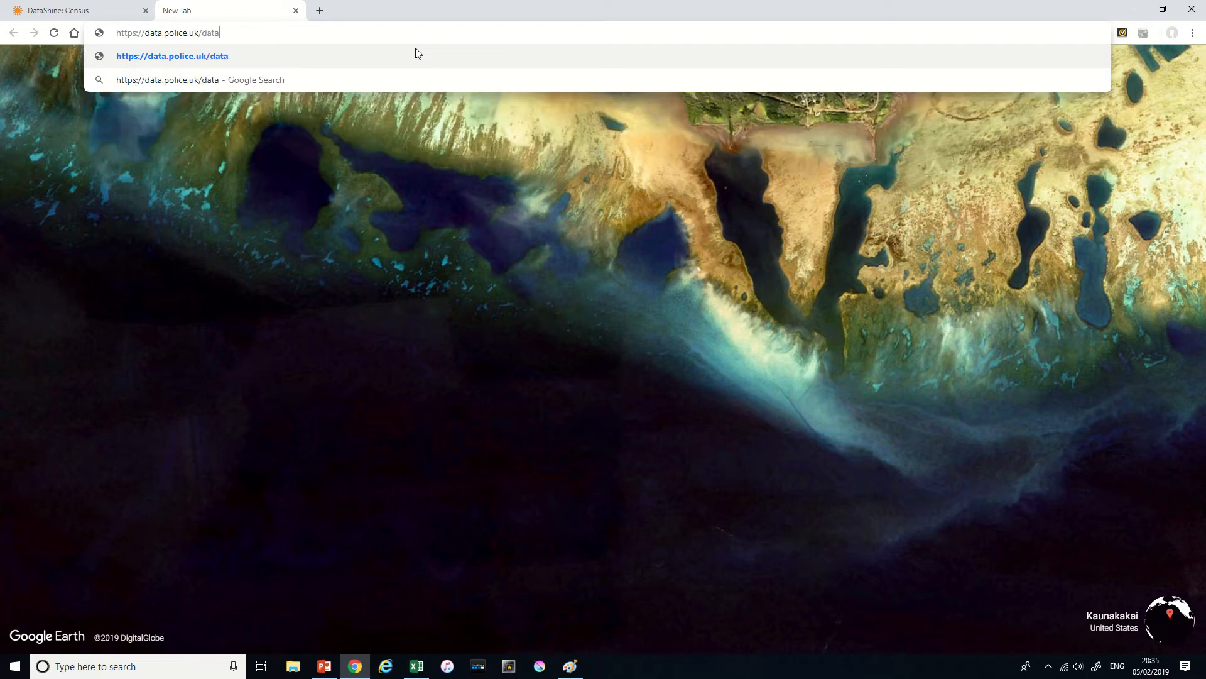
pyautogui.write('/')
pyautogui.press('Return')
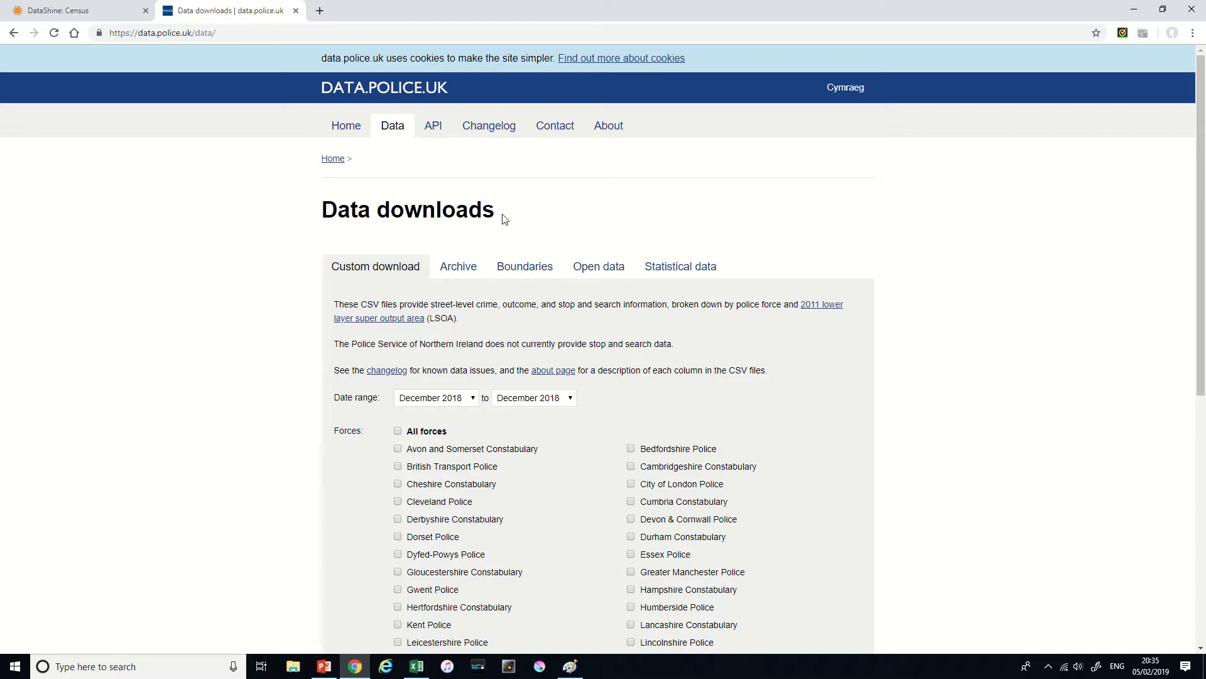
# - Generate and download the December 2018 data file for Cambridgeshire Constabulary with crime data included
pyautogui.scroll(-1, 503, 220)
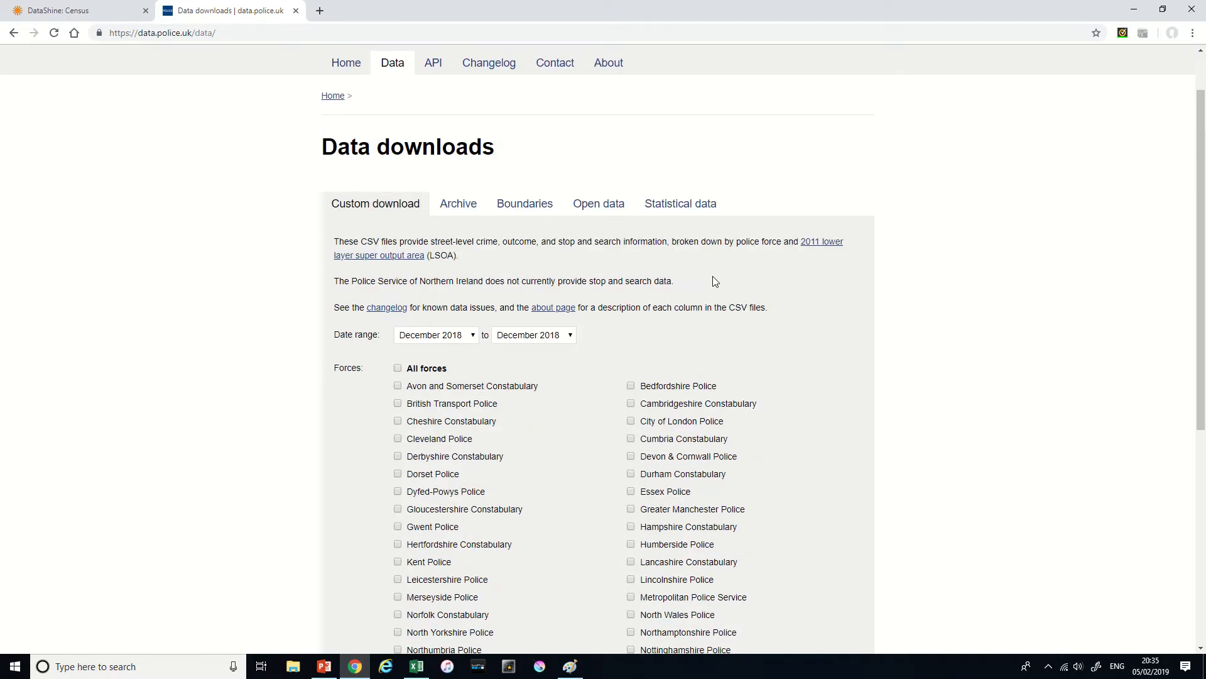
pyautogui.scroll(-1, 713, 277)
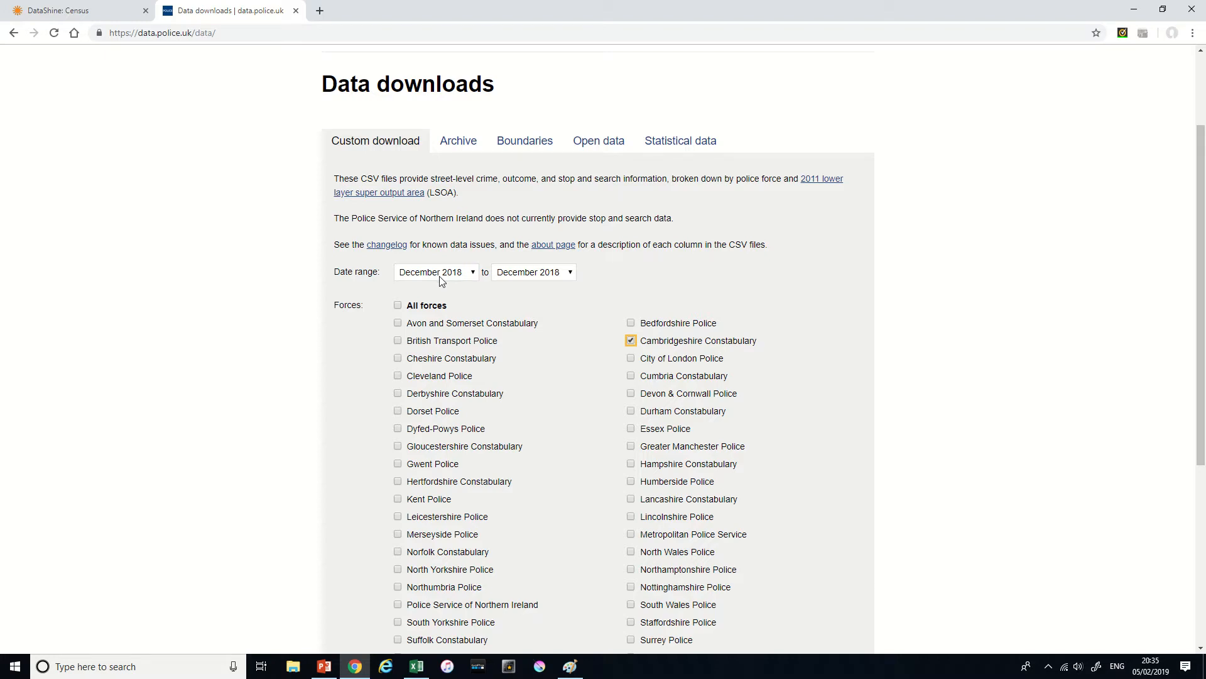
pyautogui.scroll(-5, 555, 303)
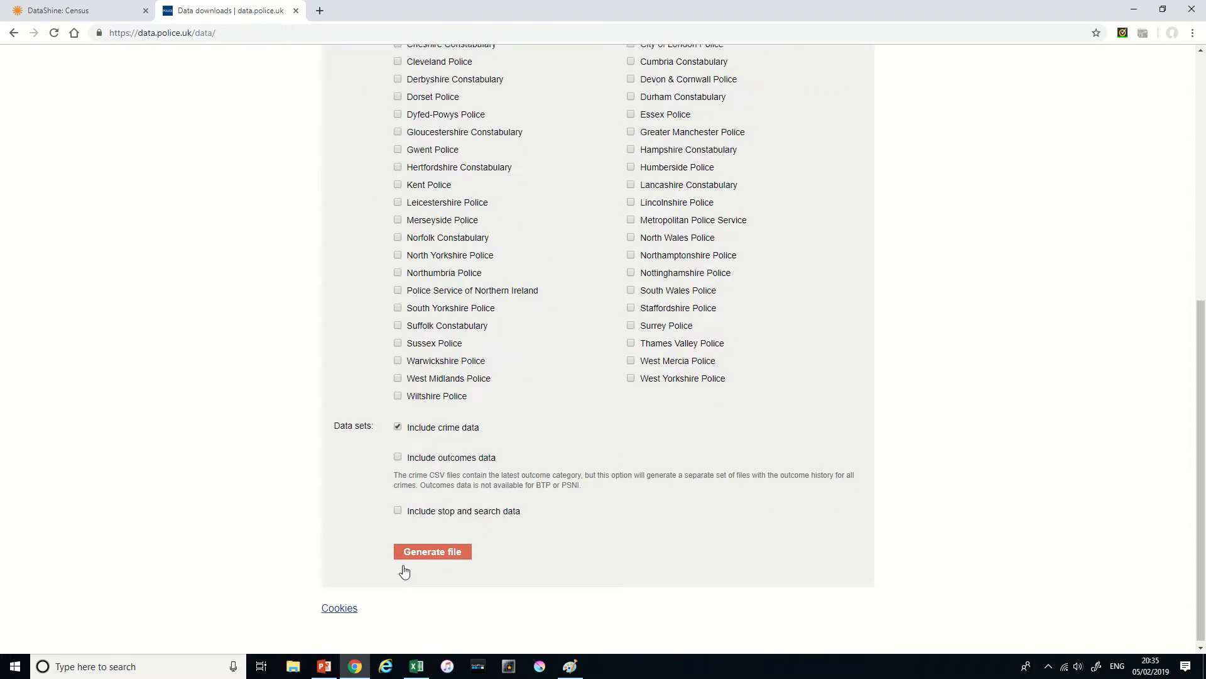
pyautogui.click(420, 556)
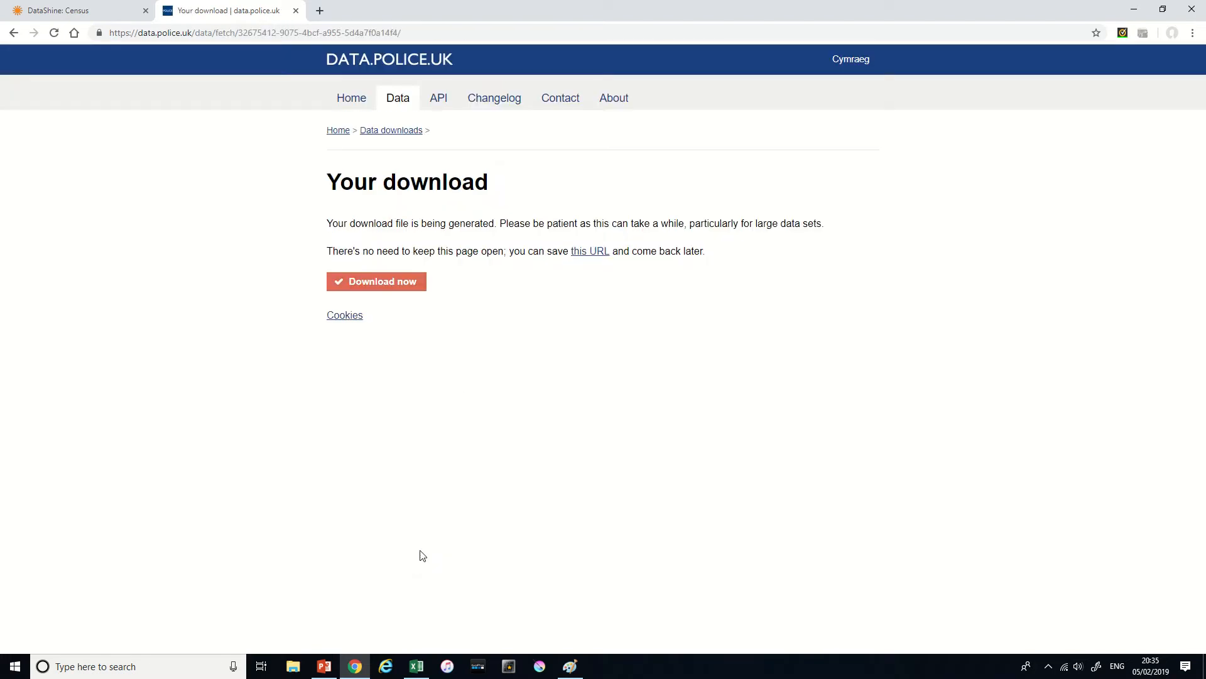
pyautogui.click(394, 289)
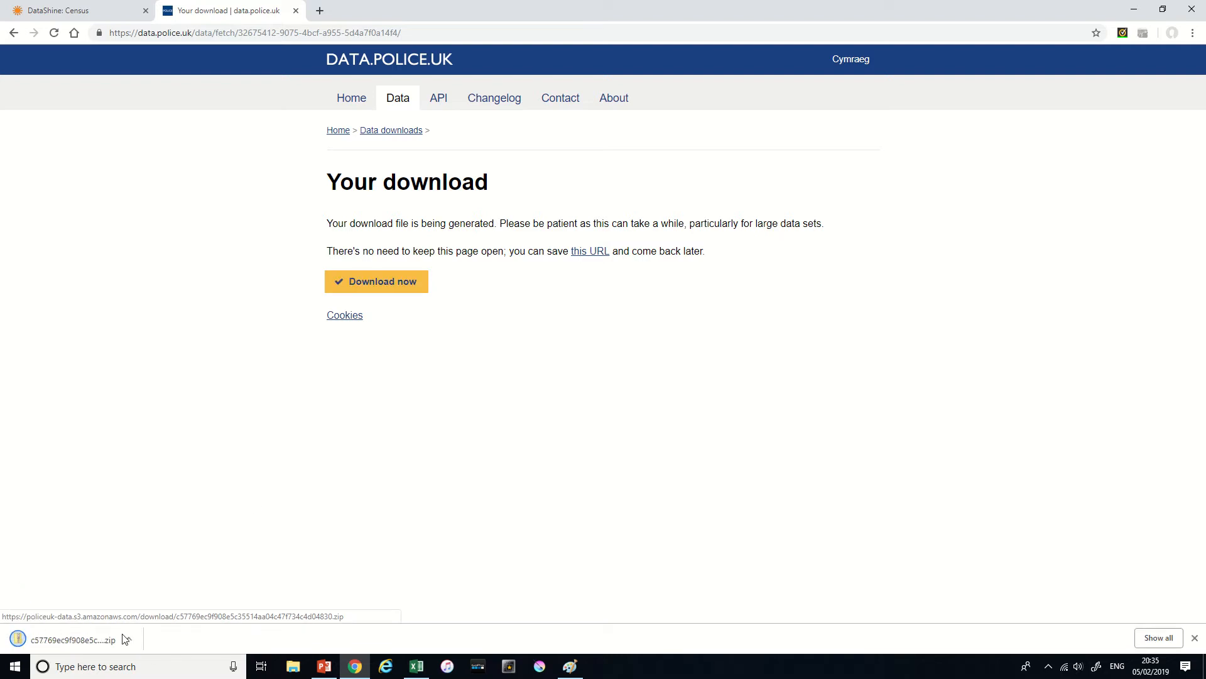
# - Open the downloaded zip archive and, from its 2018-12 folder, open the 2018-12-cambridgeshire-street file in Excel
pyautogui.click(86, 639)
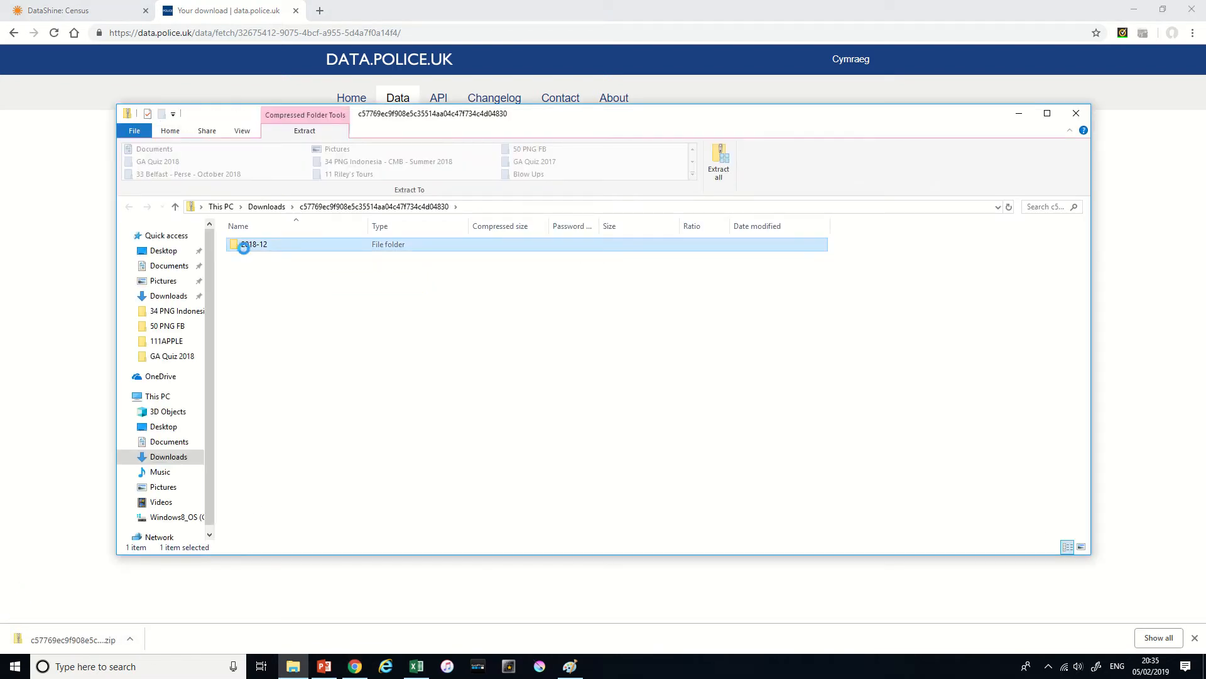
pyautogui.doubleClick(279, 250)
pyautogui.click(277, 251)
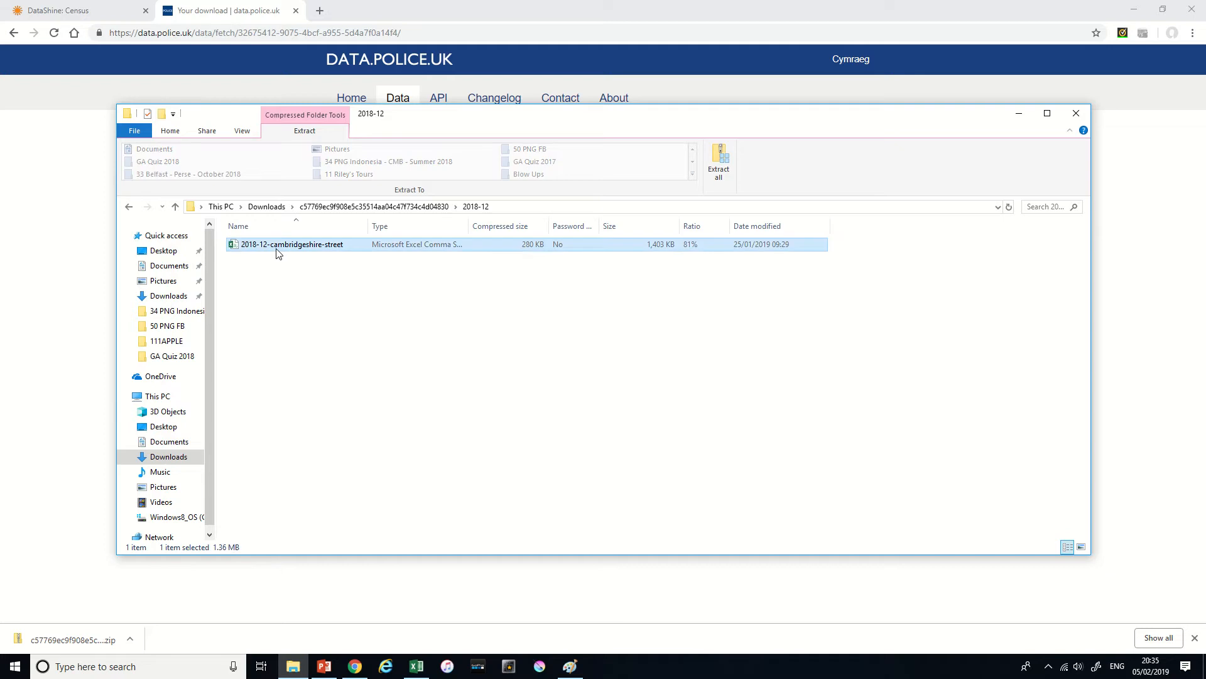
pyautogui.doubleClick(277, 251)
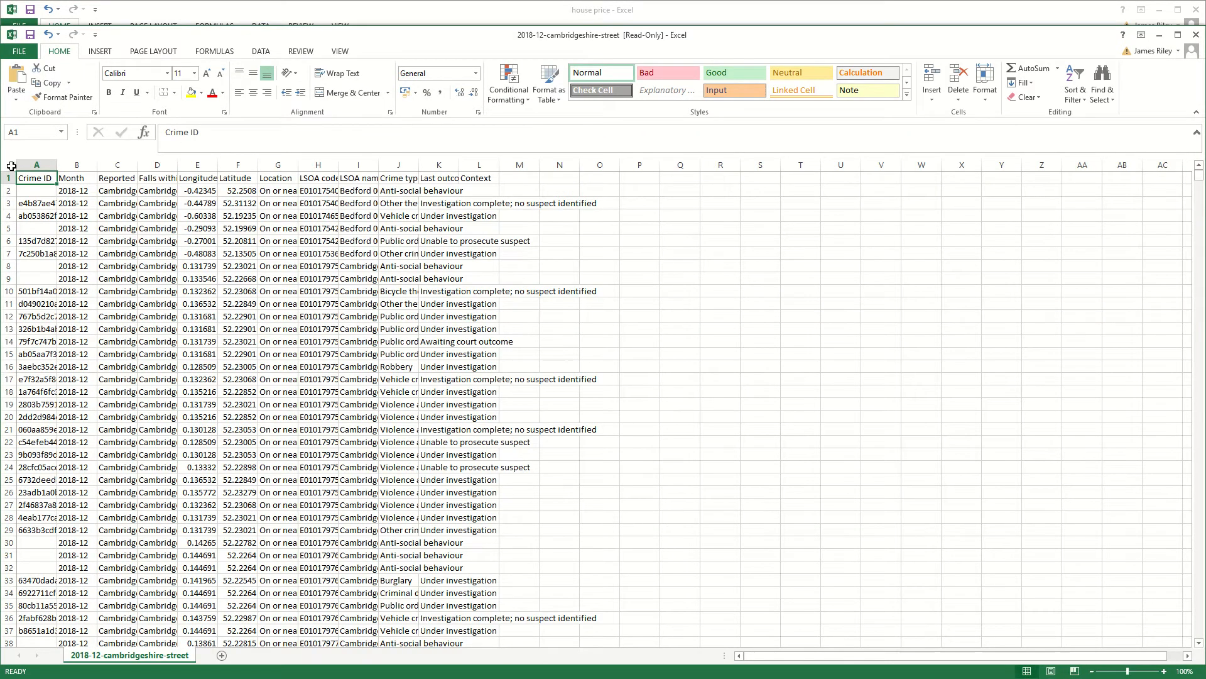
# - Autofit the width of all the sheet's columns and maximize the workbook window
pyautogui.click(12, 166)
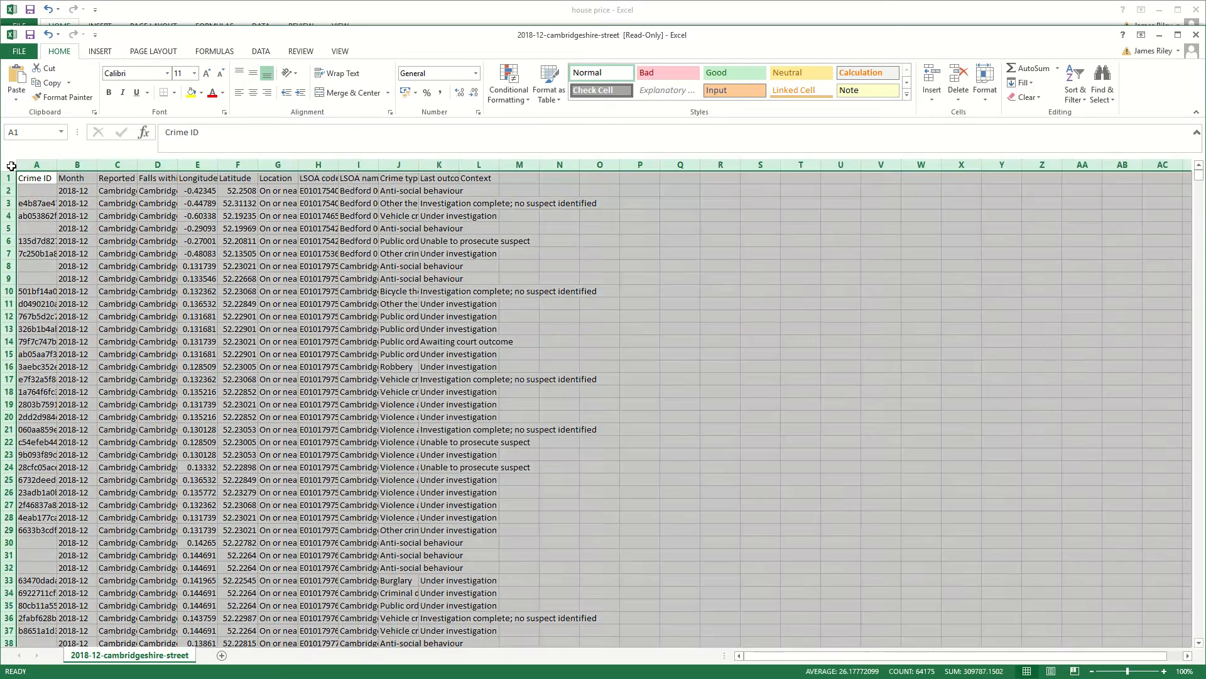
pyautogui.doubleClick(56, 165)
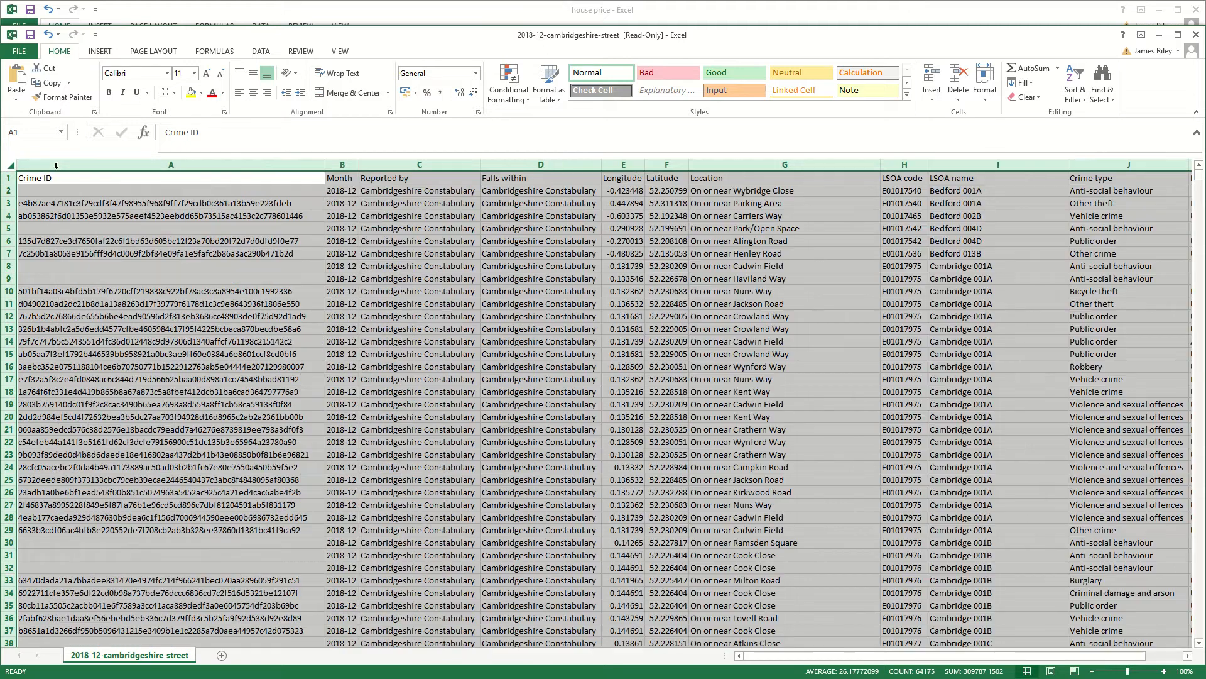
pyautogui.click(435, 276)
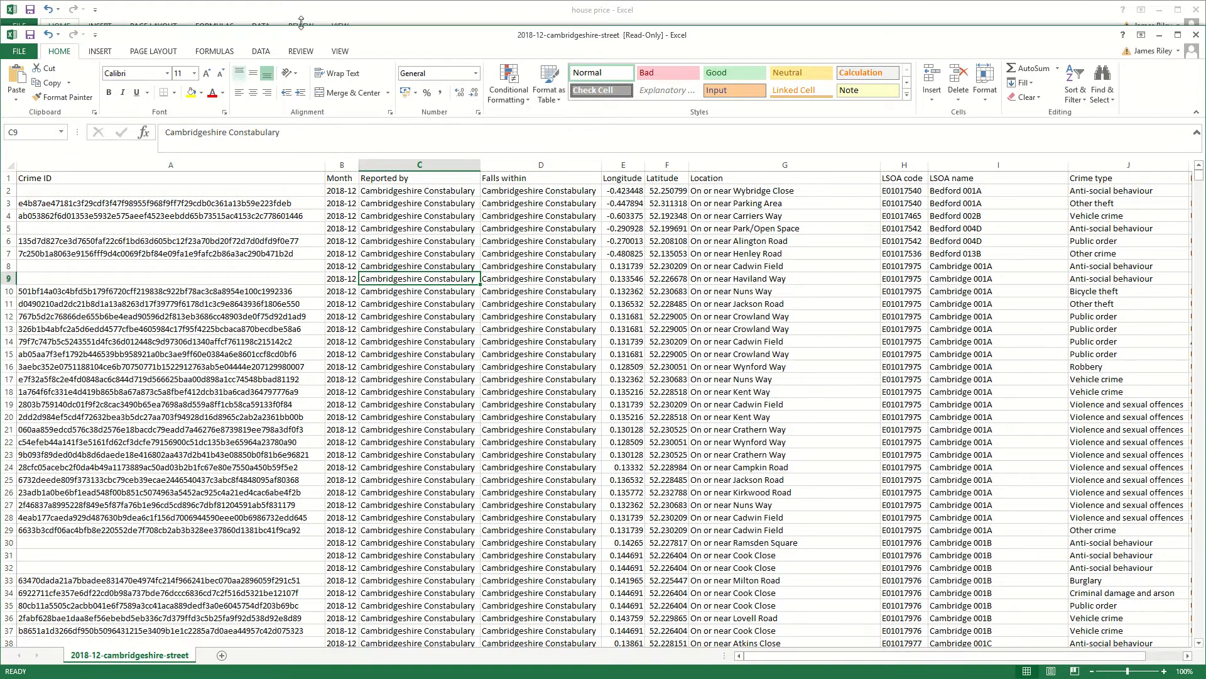
pyautogui.doubleClick(321, 32)
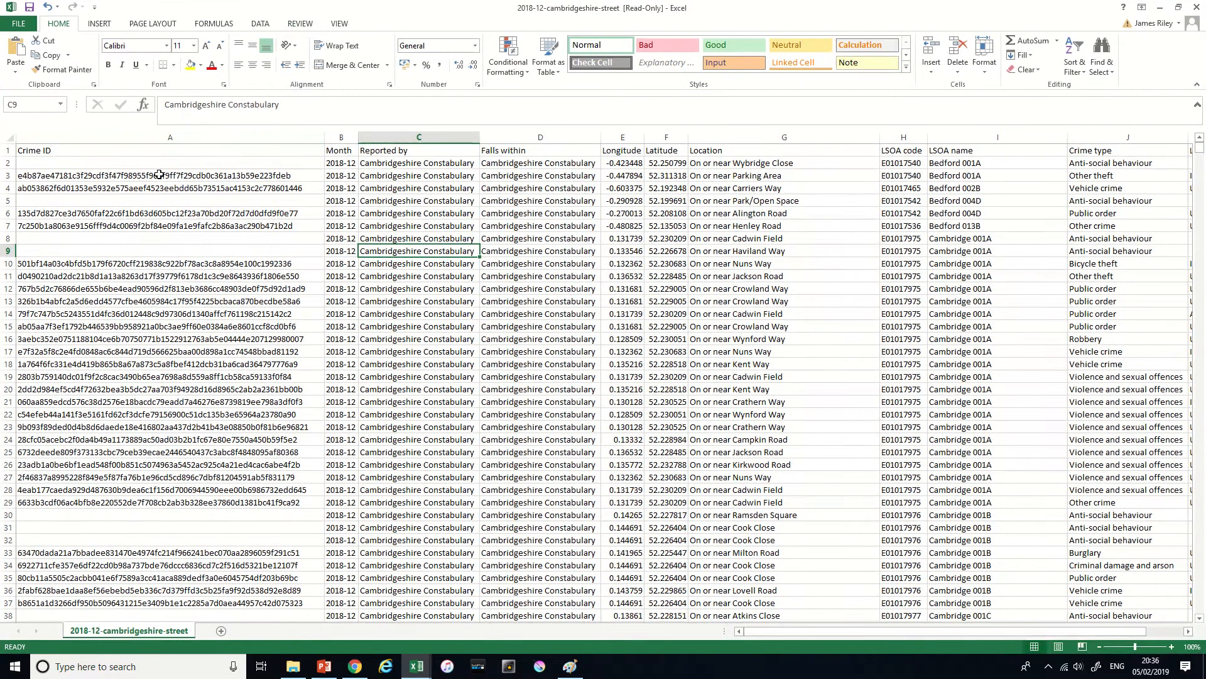
# - Delete the Crime ID, Month, Reported by and Falls within columns from the crime sheet
pyautogui.click(252, 291)
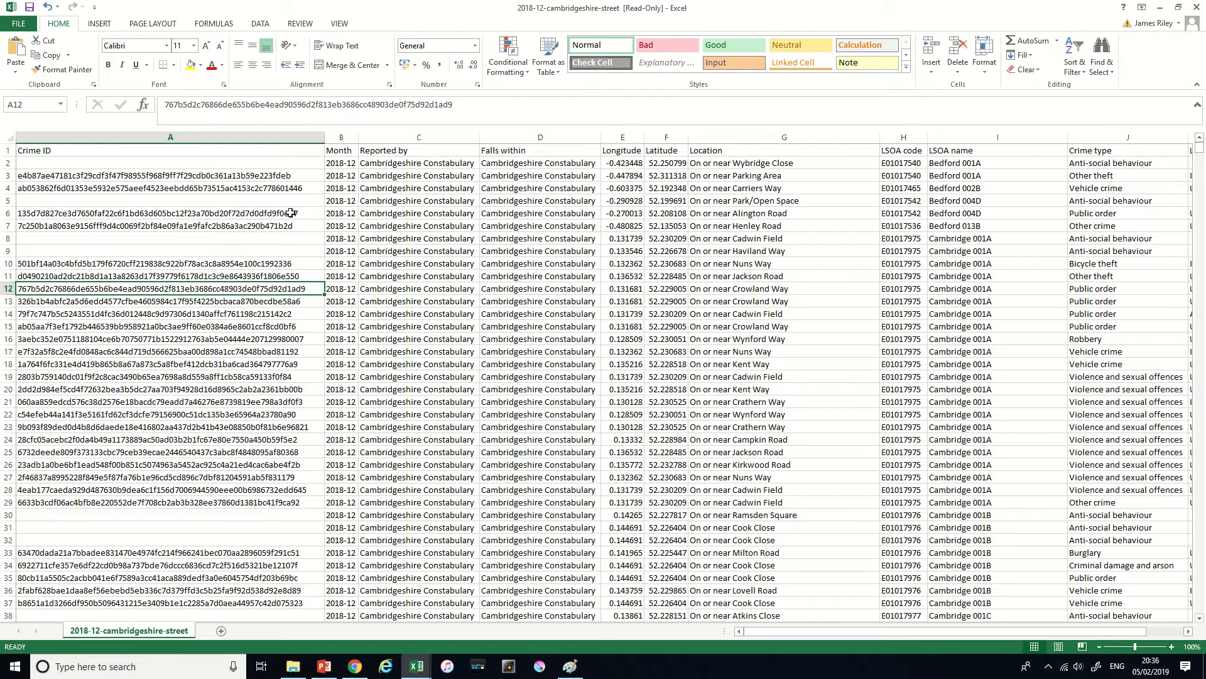
pyautogui.click(195, 133)
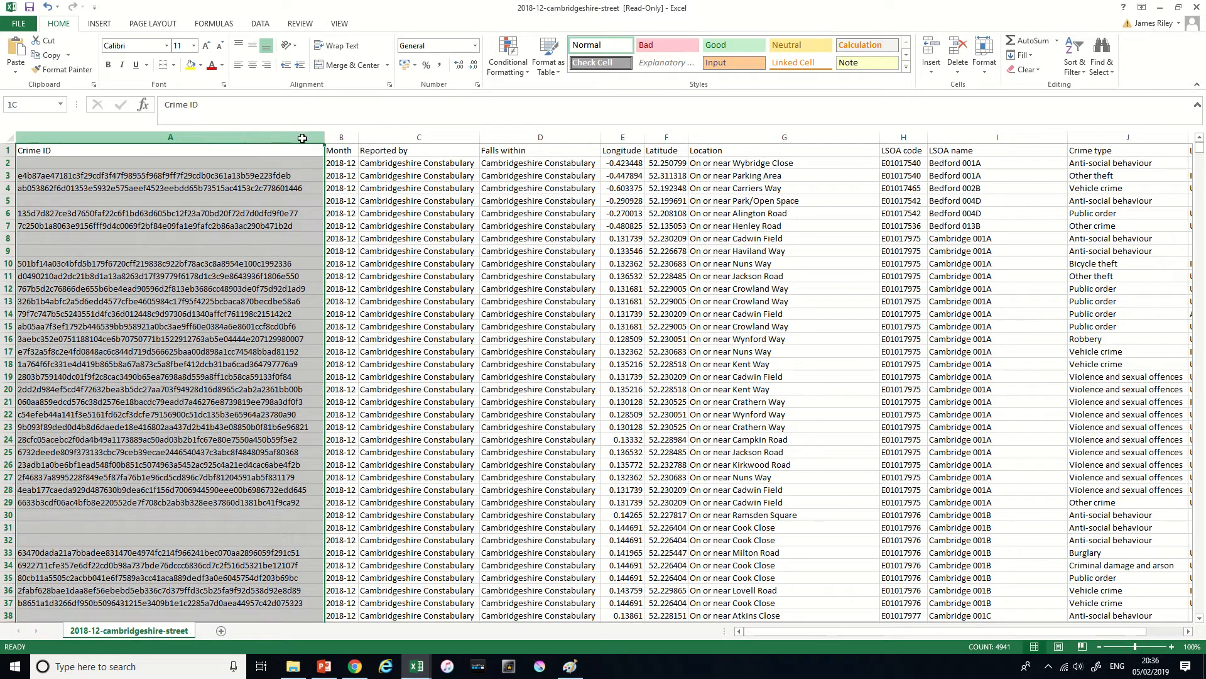
pyautogui.moveTo(302, 138); pyautogui.dragTo(516, 139)
pyautogui.rightClick(515, 139)
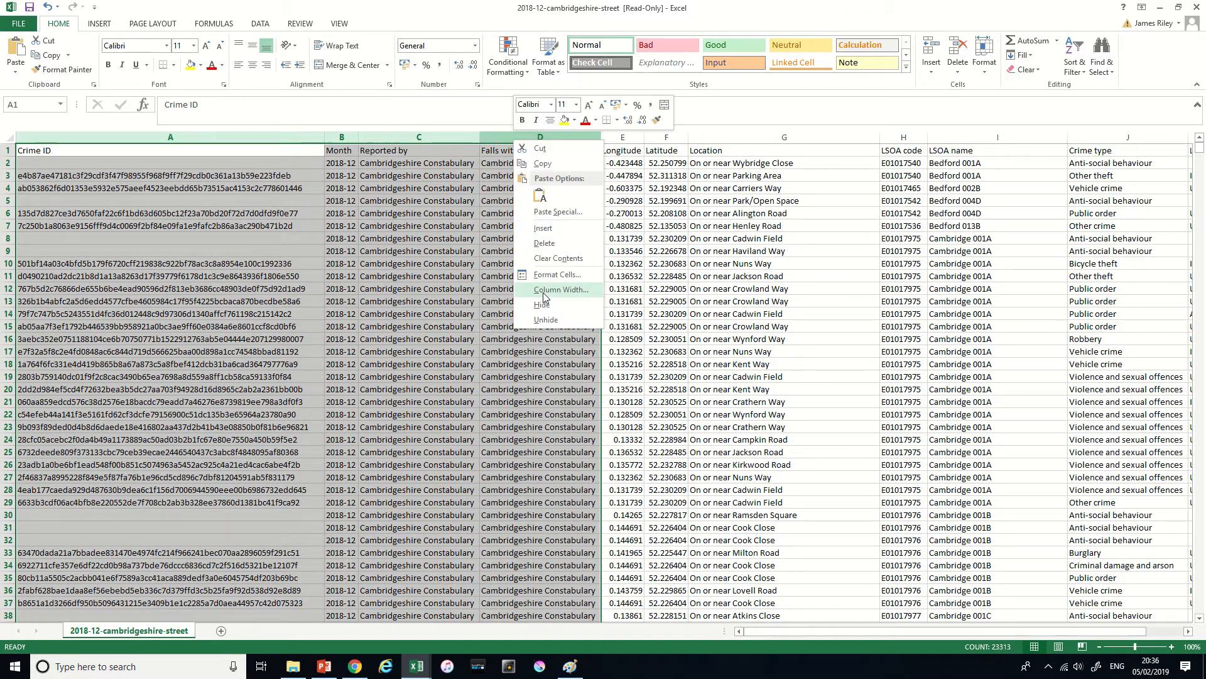
pyautogui.click(544, 243)
pyautogui.click(37, 225)
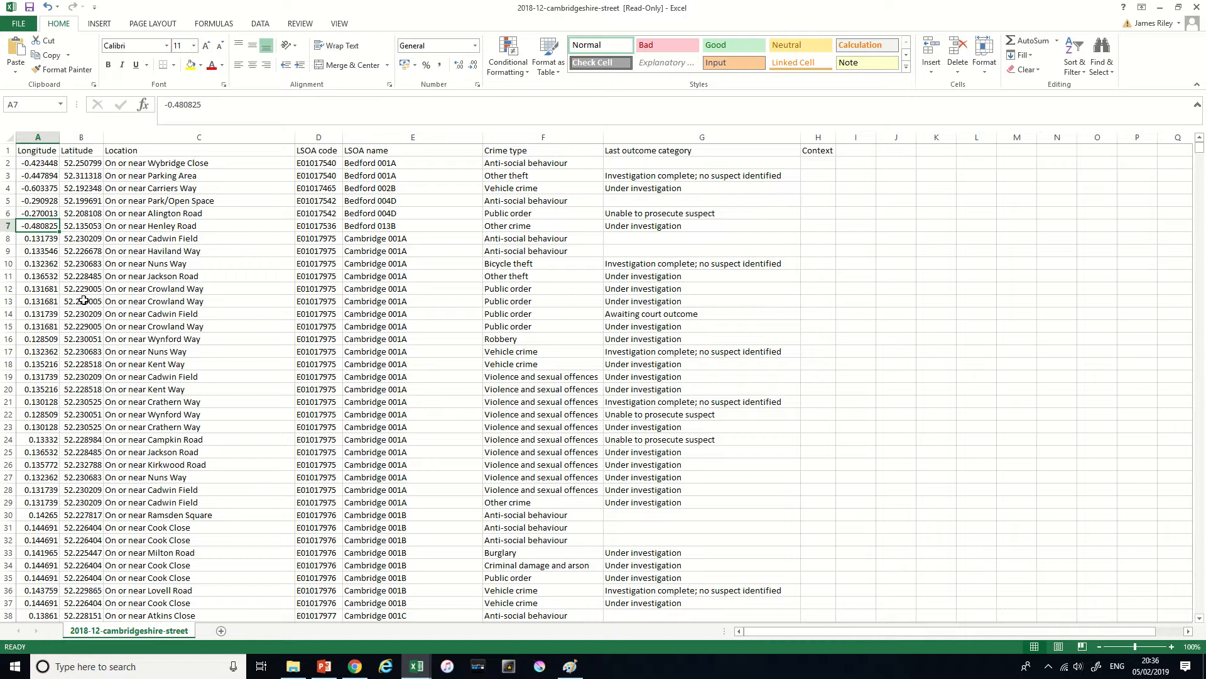
pyautogui.click(86, 267)
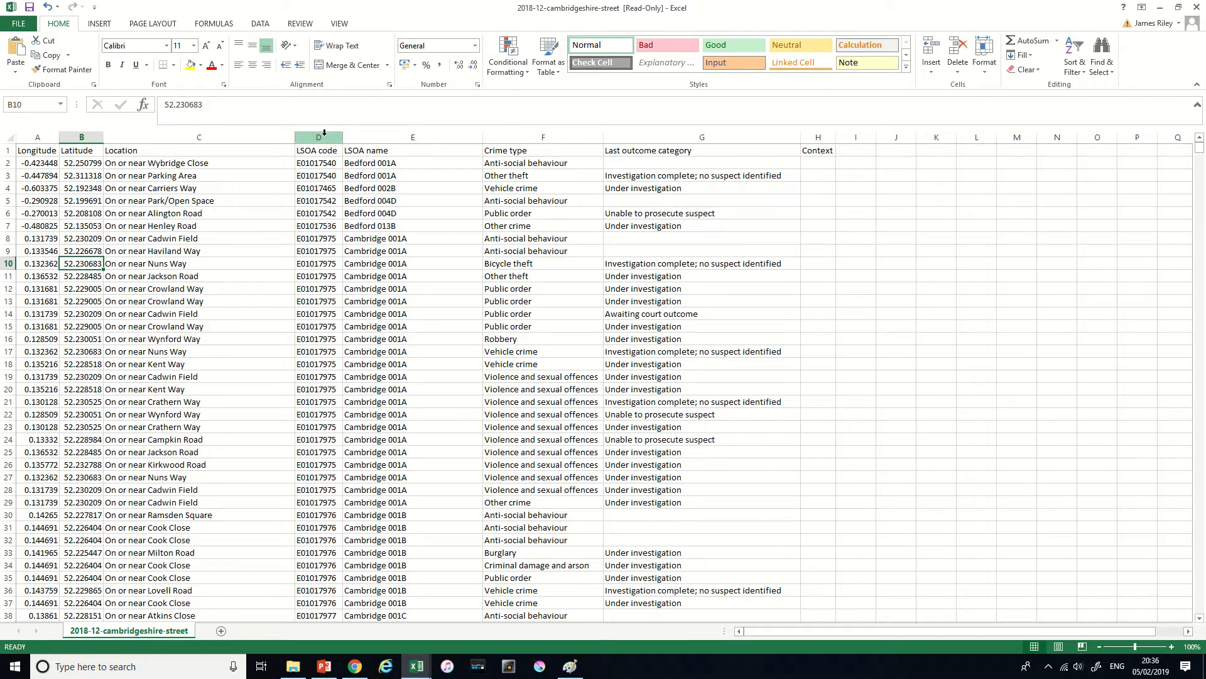
# - Delete the LSOA code, LSOA name and Location columns from the crime sheet
pyautogui.moveTo(324, 133); pyautogui.dragTo(378, 139)
pyautogui.rightClick(377, 139)
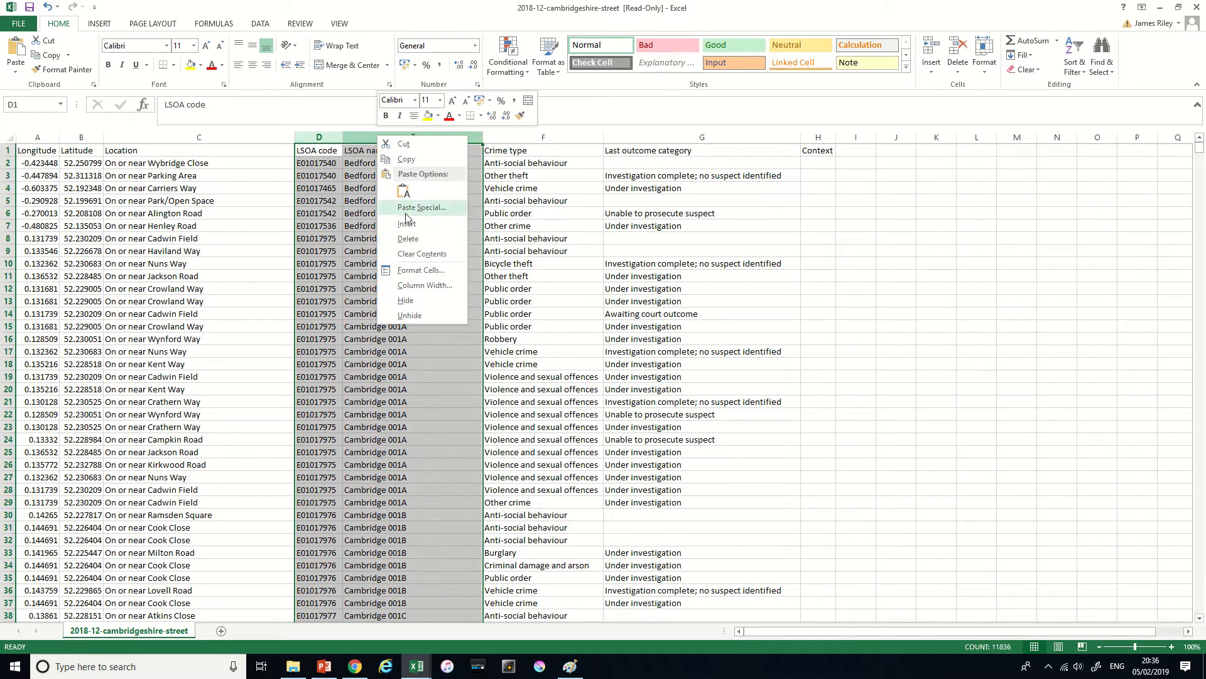
pyautogui.click(409, 239)
pyautogui.click(200, 137)
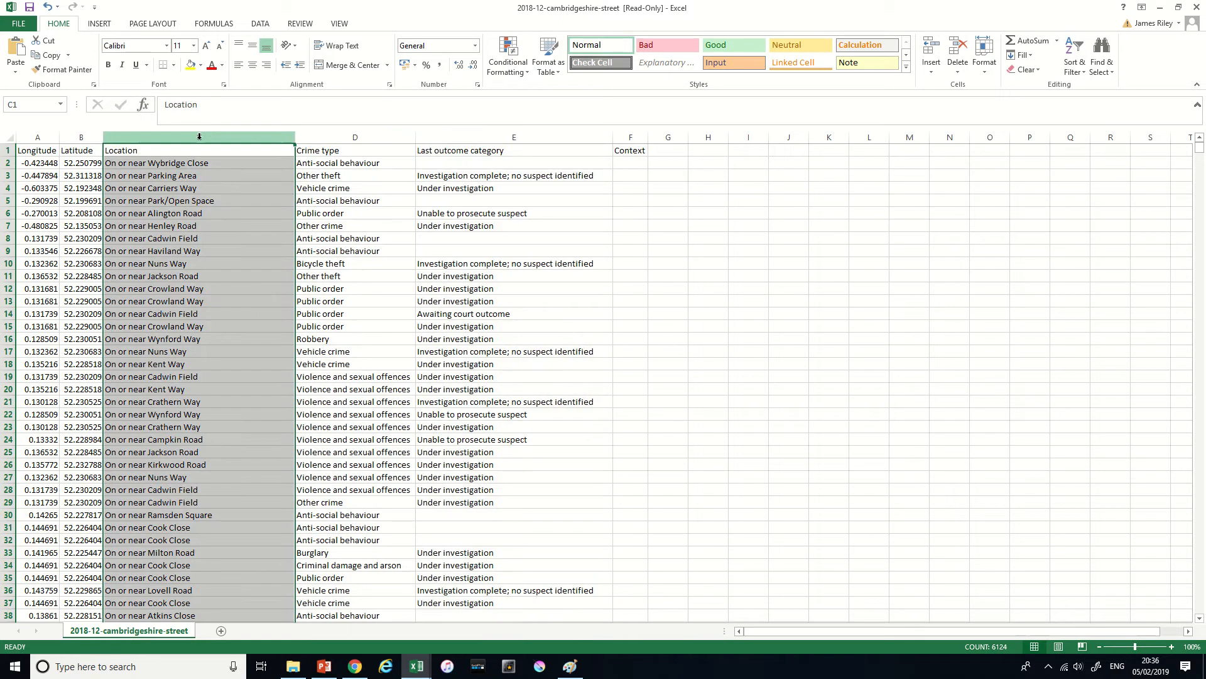
pyautogui.rightClick(199, 137)
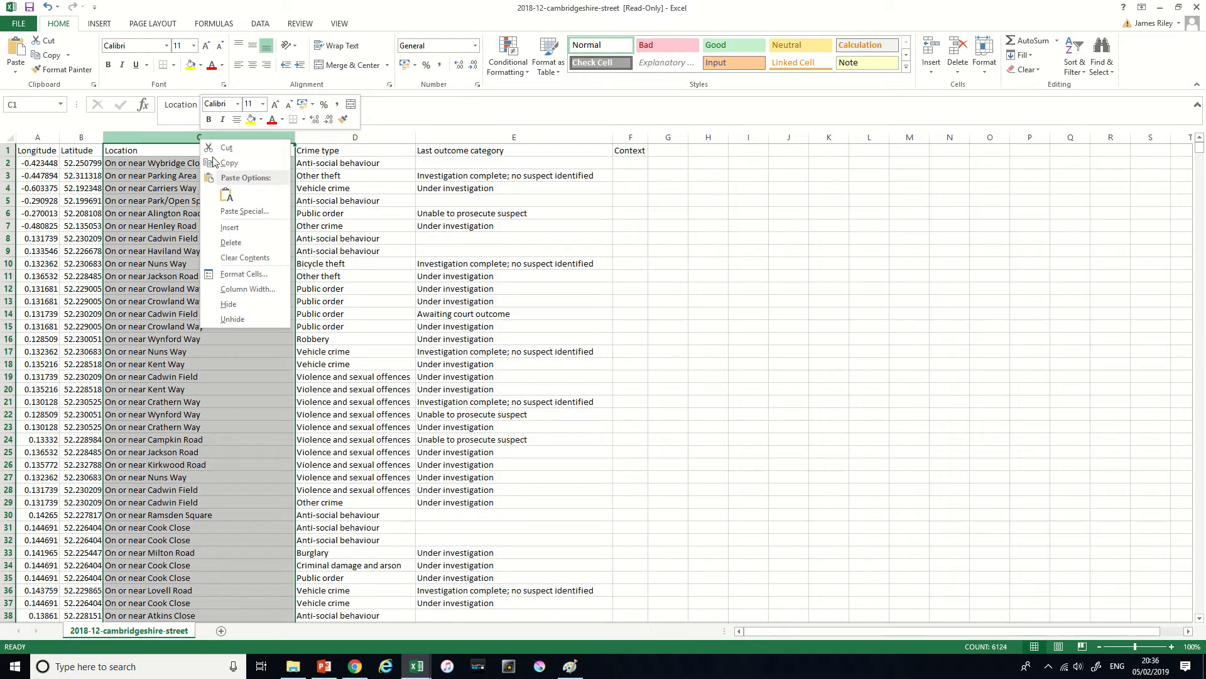
pyautogui.click(232, 243)
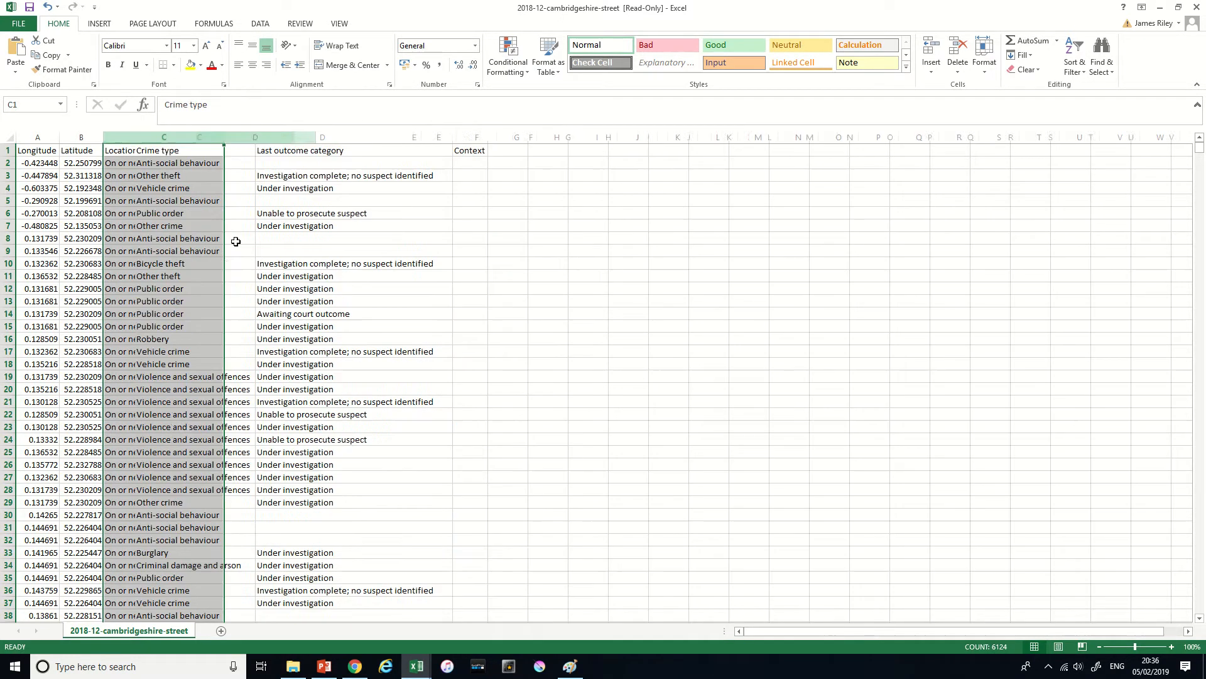
pyautogui.click(134, 176)
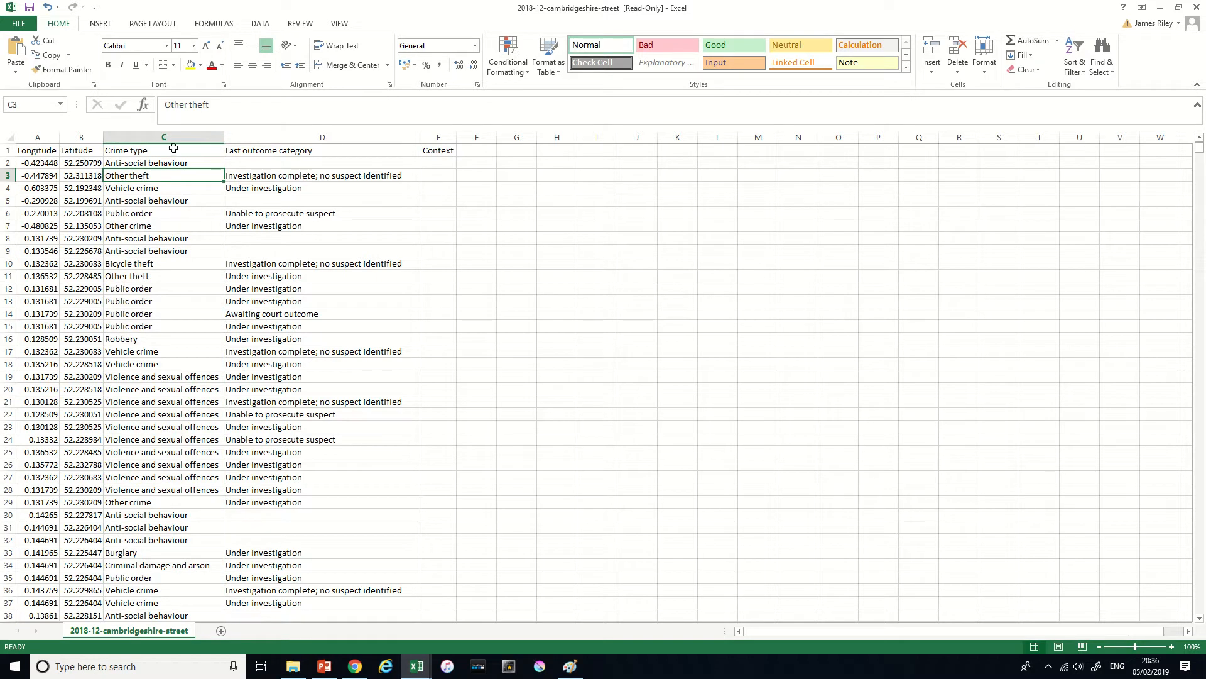
# - Delete the Last outcome category and Context columns from the crime sheet
pyautogui.click(288, 137)
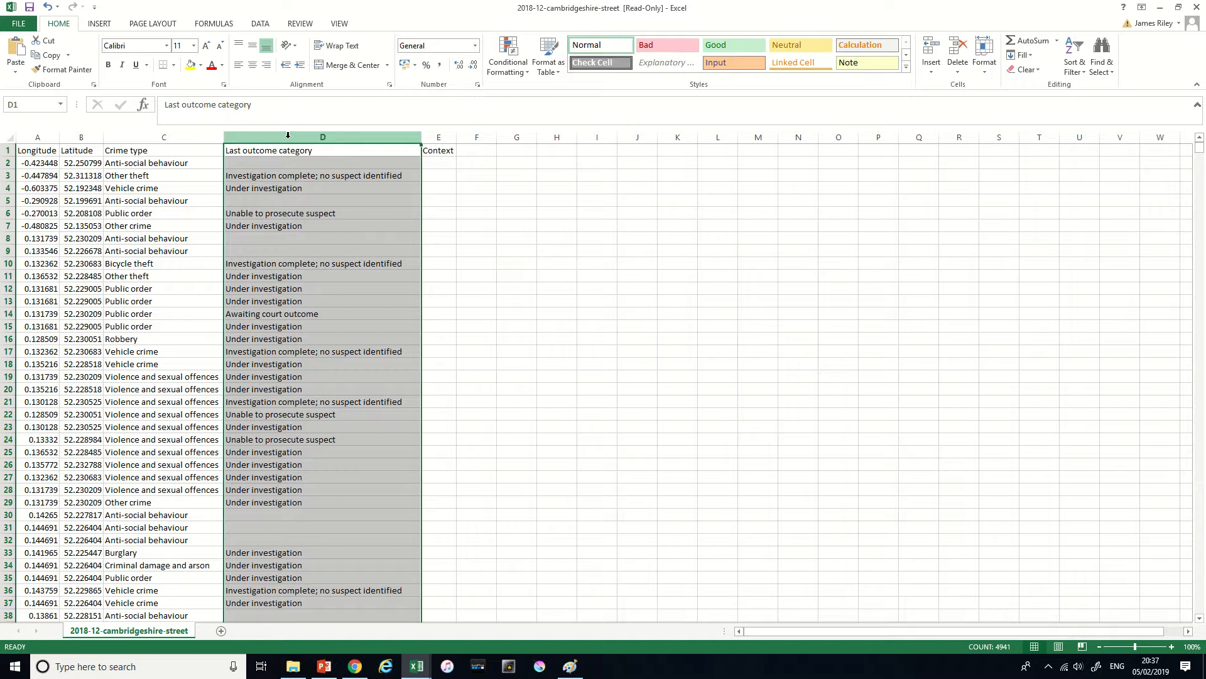
pyautogui.rightClick(439, 138)
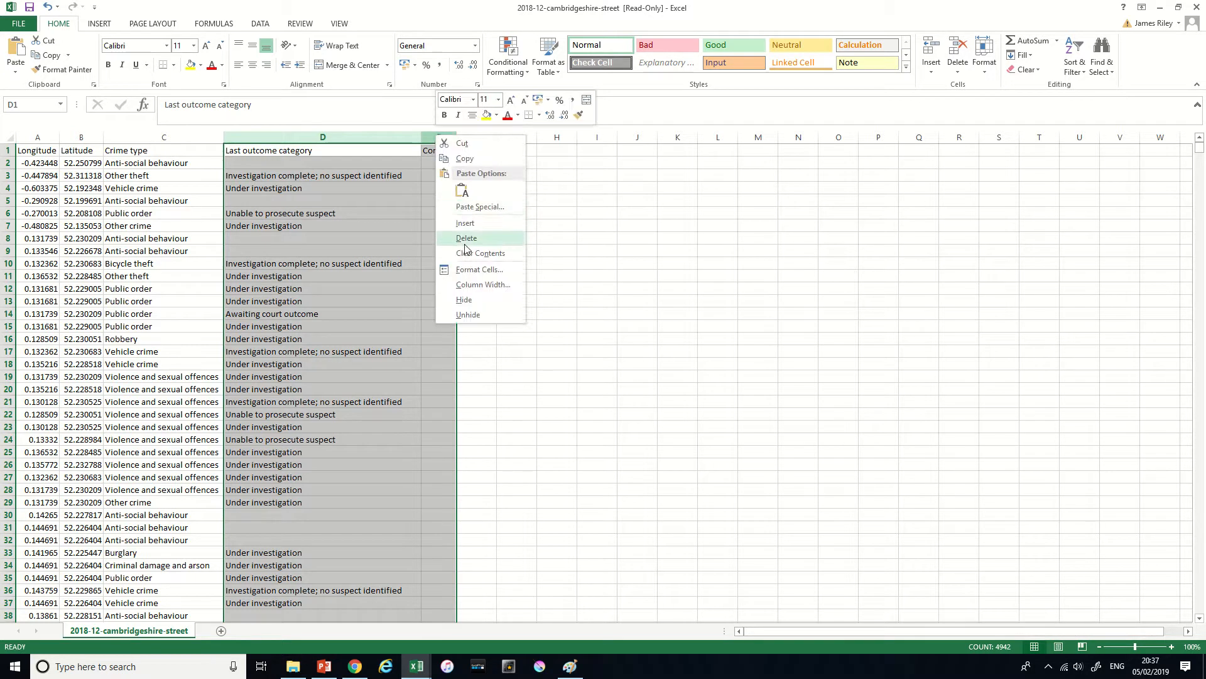
pyautogui.click(456, 237)
pyautogui.click(38, 187)
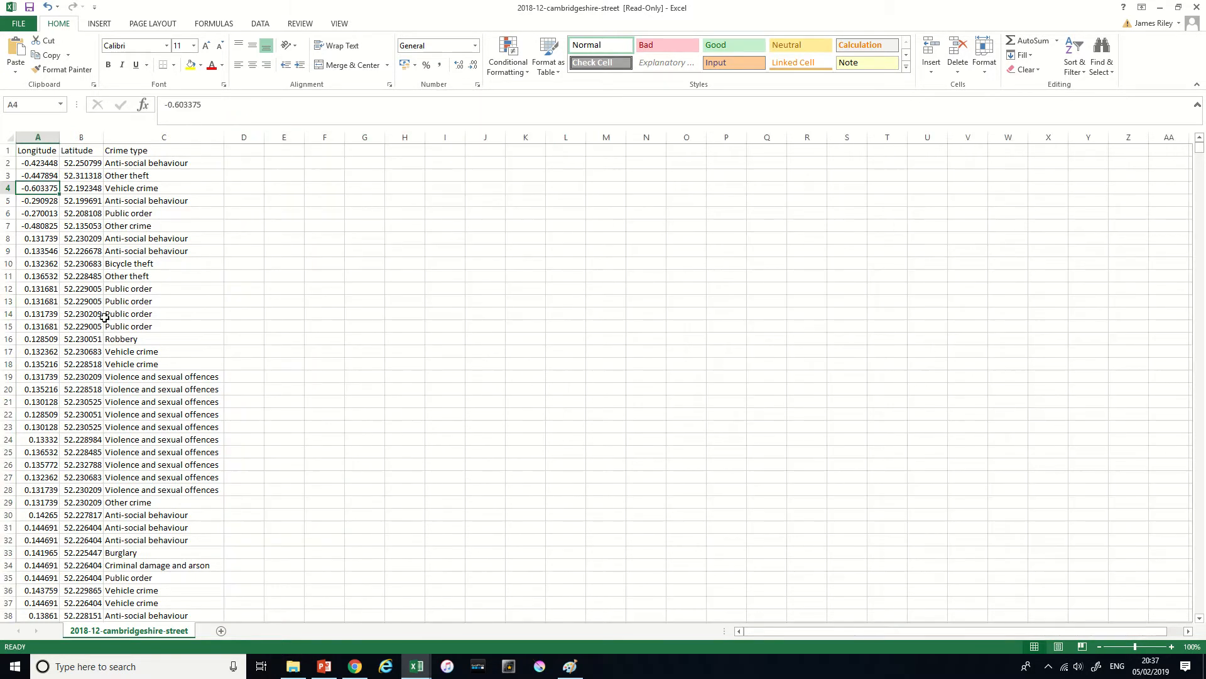
# - Look through the Crime type column to examine the categories of crime recorded
pyautogui.click(136, 161)
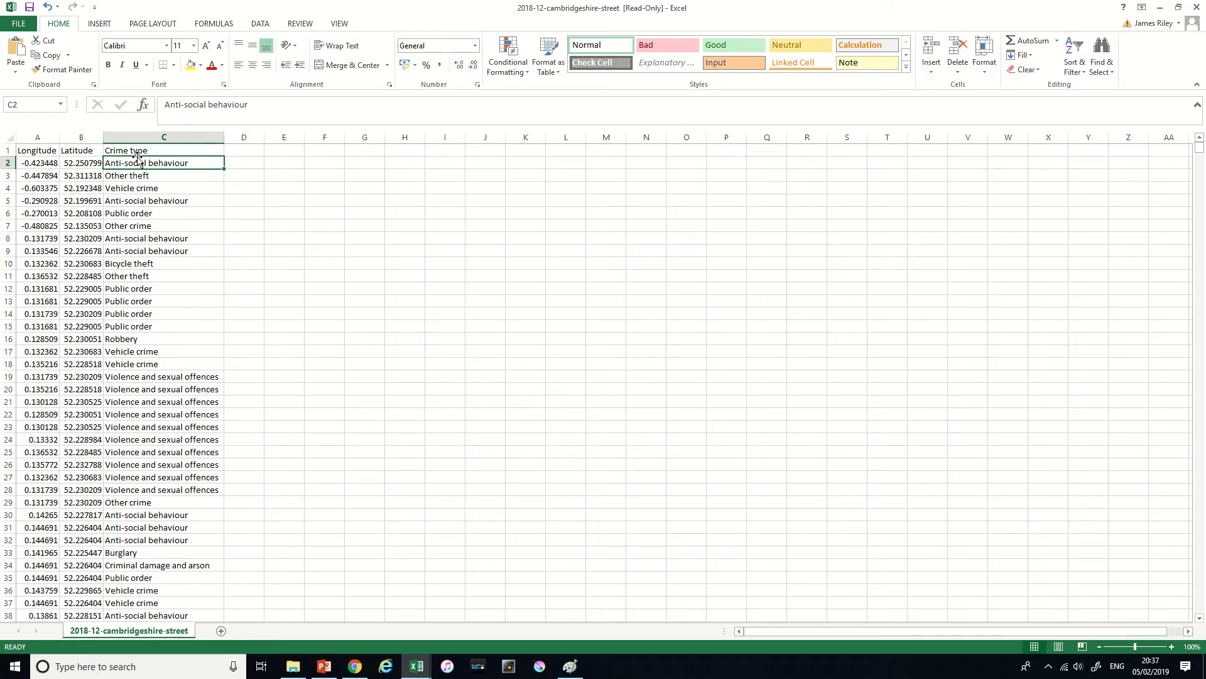
pyautogui.scroll(-12, 154, 514)
pyautogui.scroll(12, 154, 496)
pyautogui.scroll(-4, 157, 276)
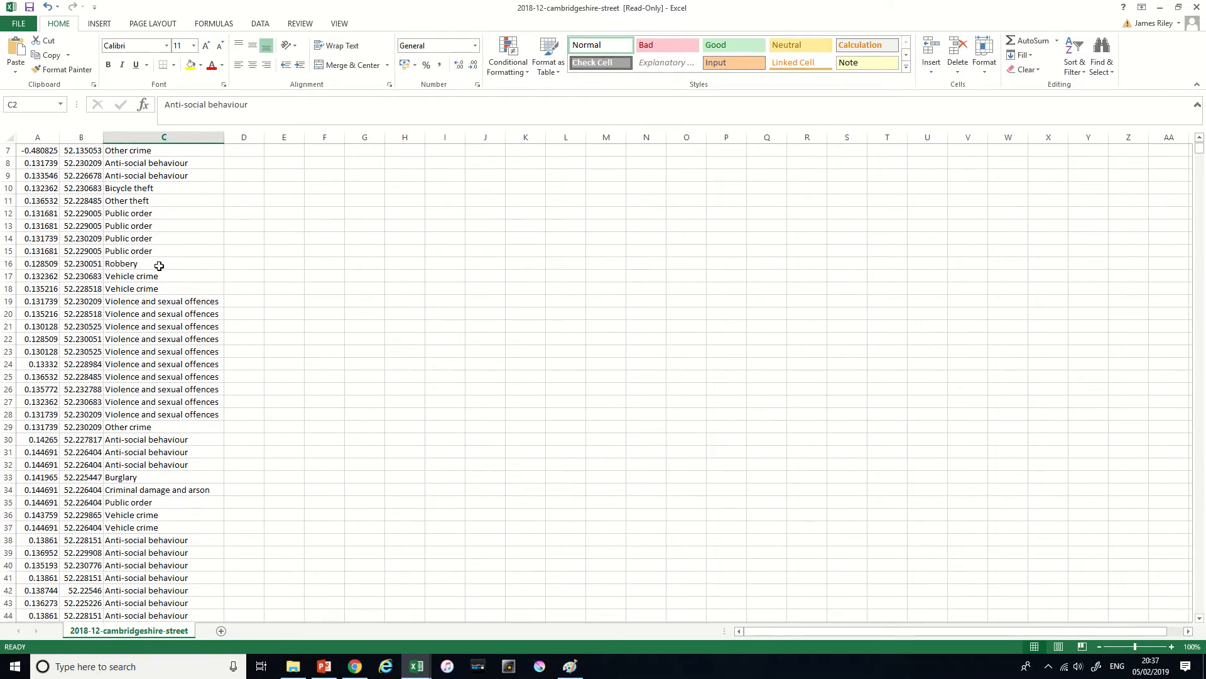
pyautogui.scroll(-5, 159, 265)
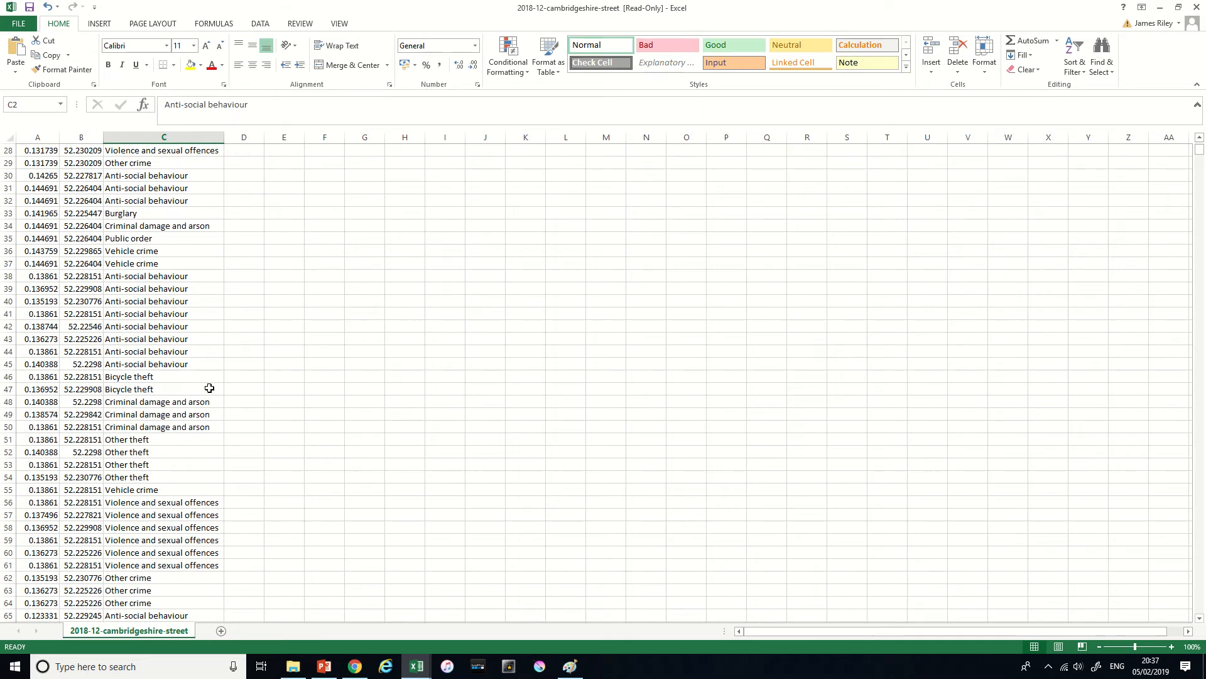
pyautogui.scroll(-7, 158, 406)
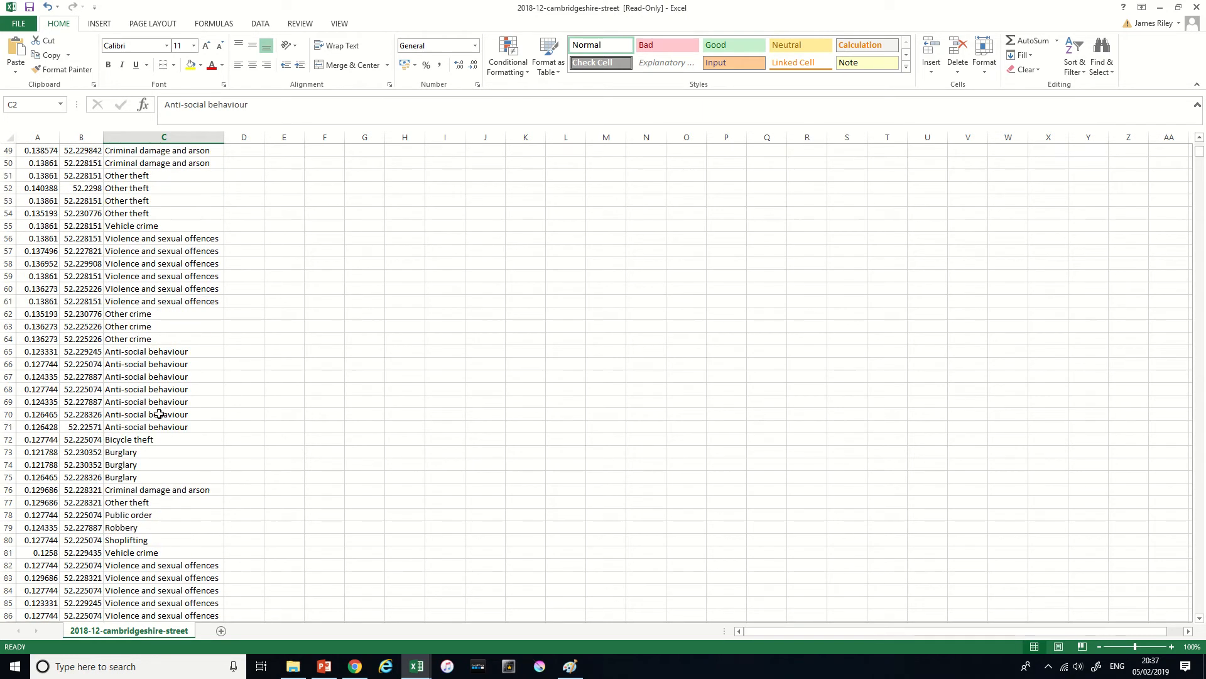
# - Add a filter to the sheet's headers and show only the Bicycle theft rows in the Crime type column
pyautogui.scroll(16, 165, 380)
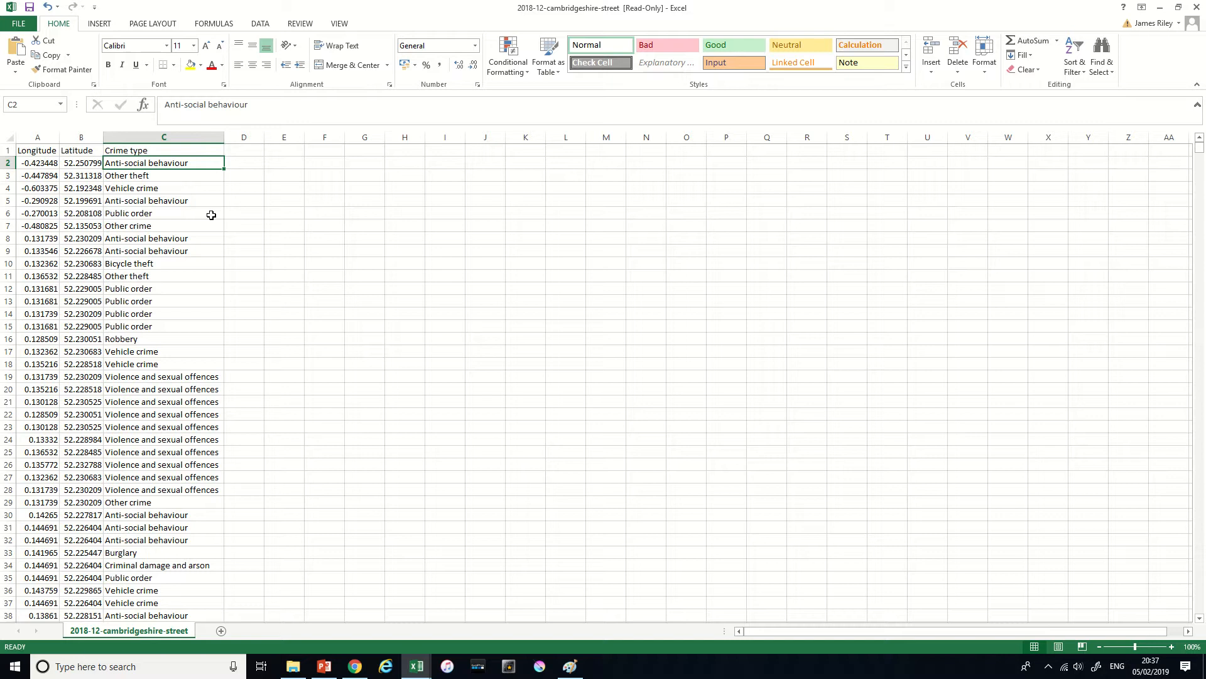
pyautogui.click(153, 146)
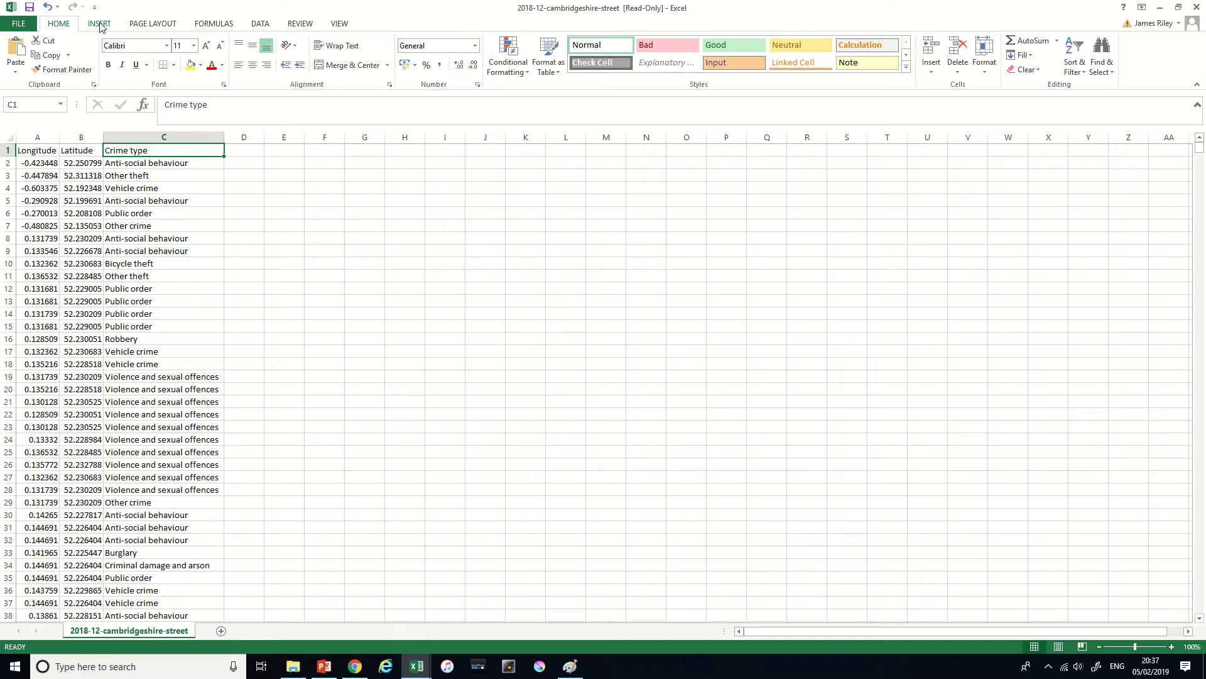
pyautogui.click(258, 24)
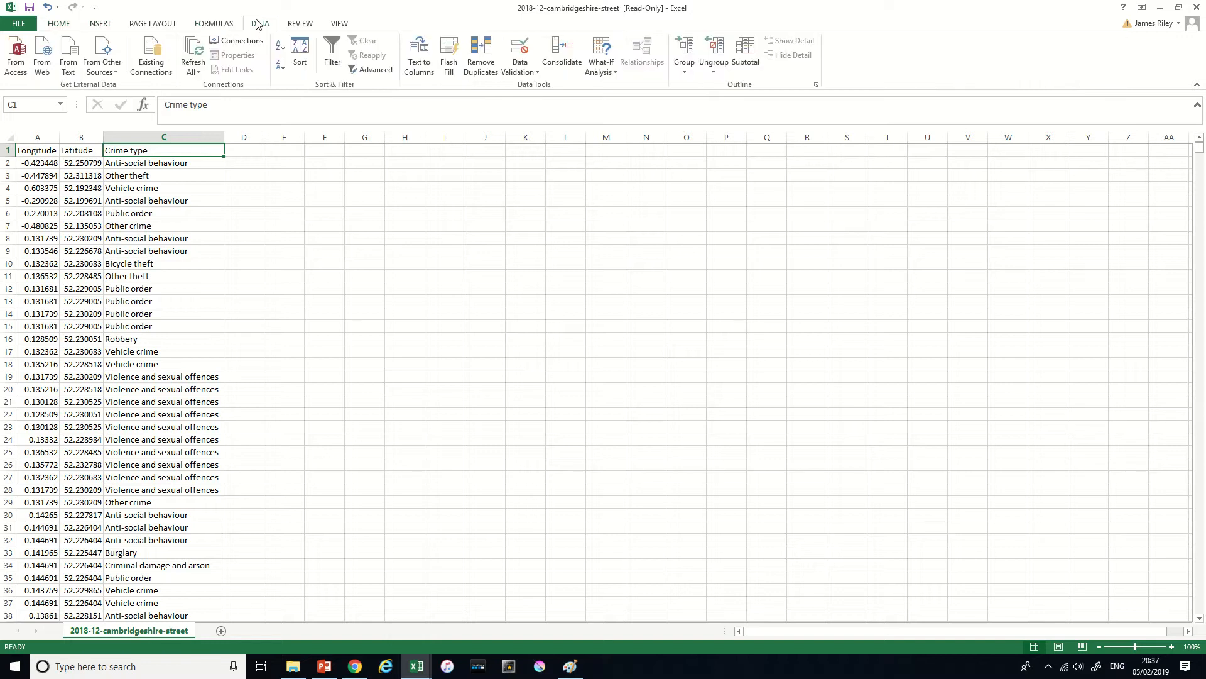
pyautogui.click(332, 54)
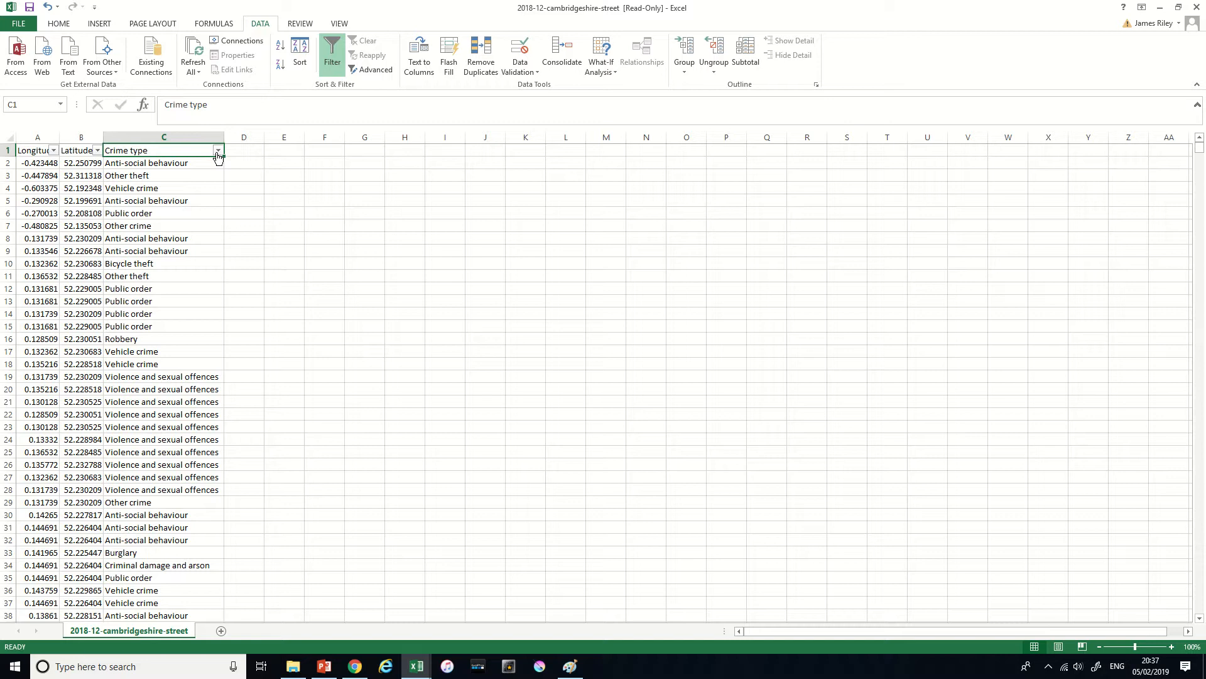
pyautogui.click(218, 151)
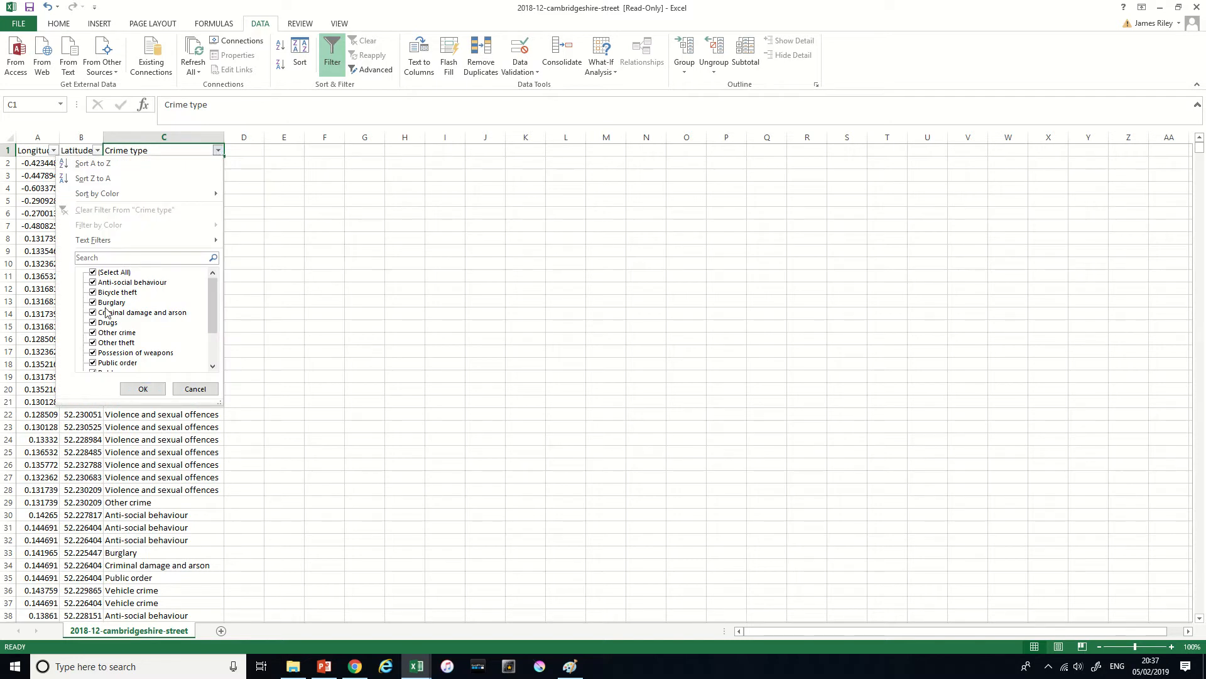
pyautogui.click(94, 273)
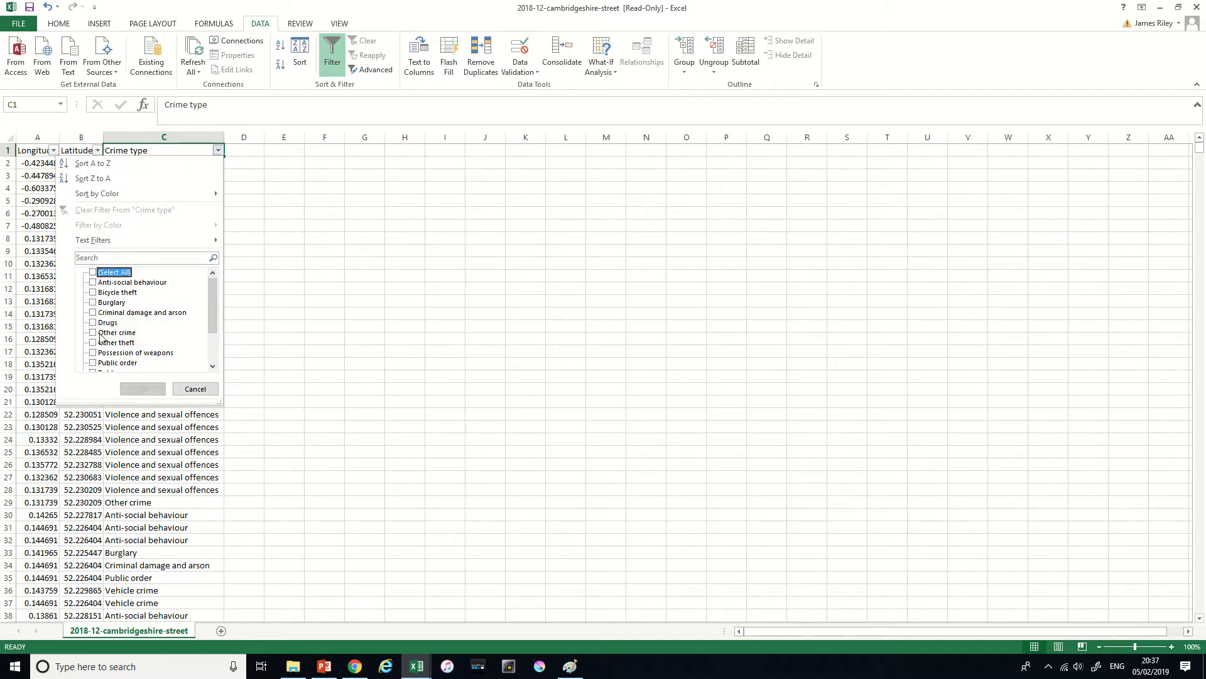
pyautogui.click(94, 293)
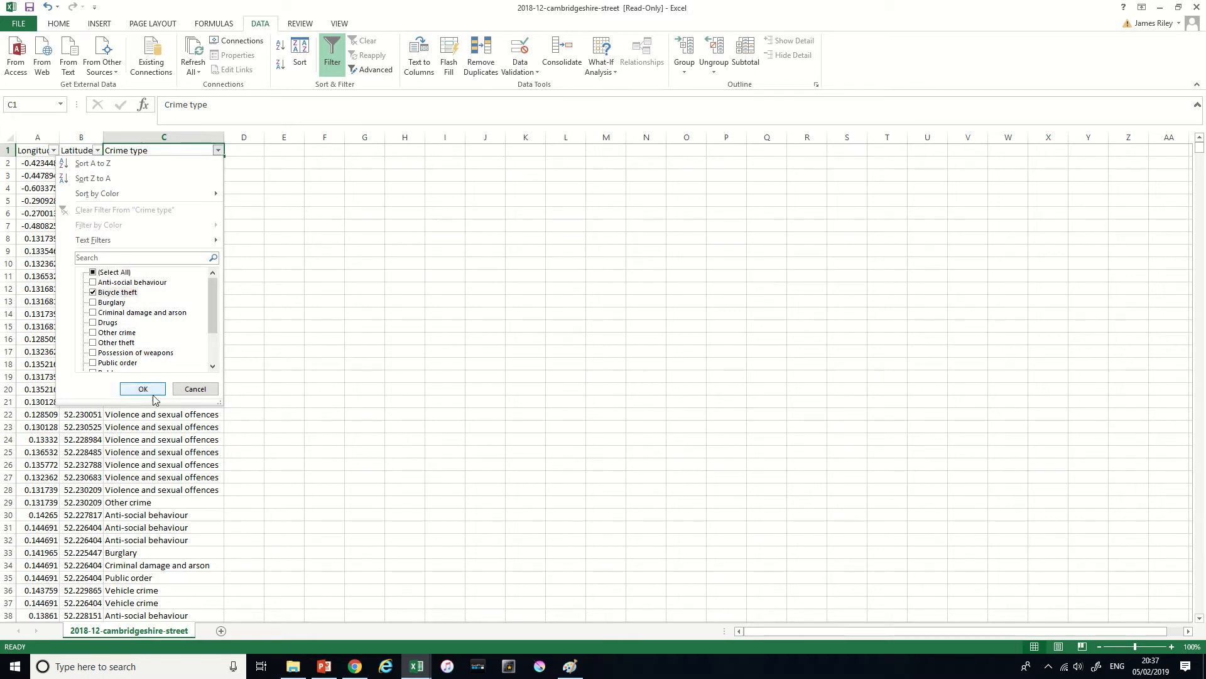
pyautogui.click(154, 389)
pyautogui.click(168, 225)
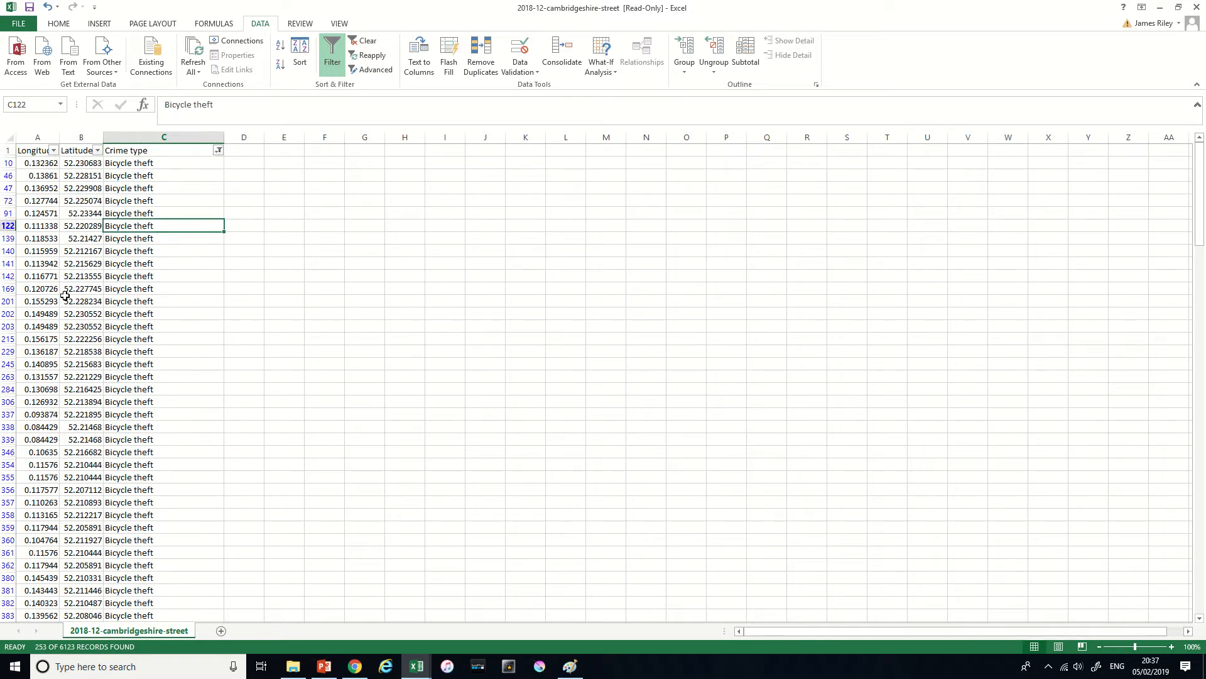
pyautogui.scroll(-5, 109, 364)
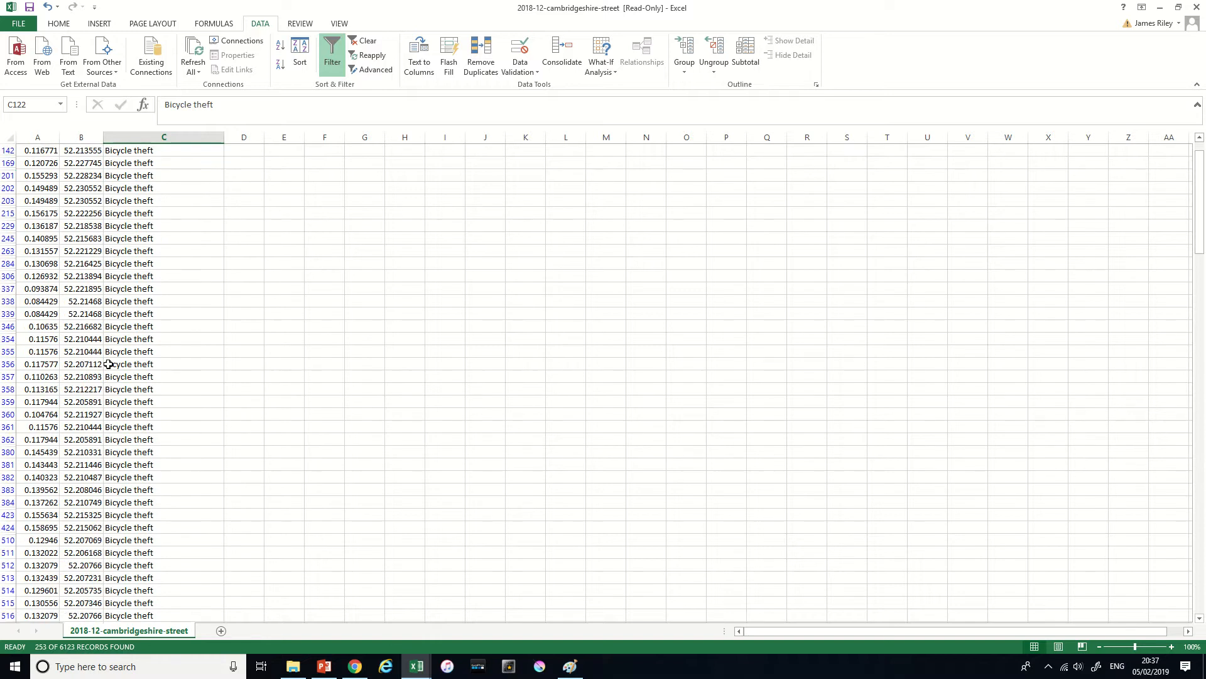
pyautogui.scroll(-15, 109, 364)
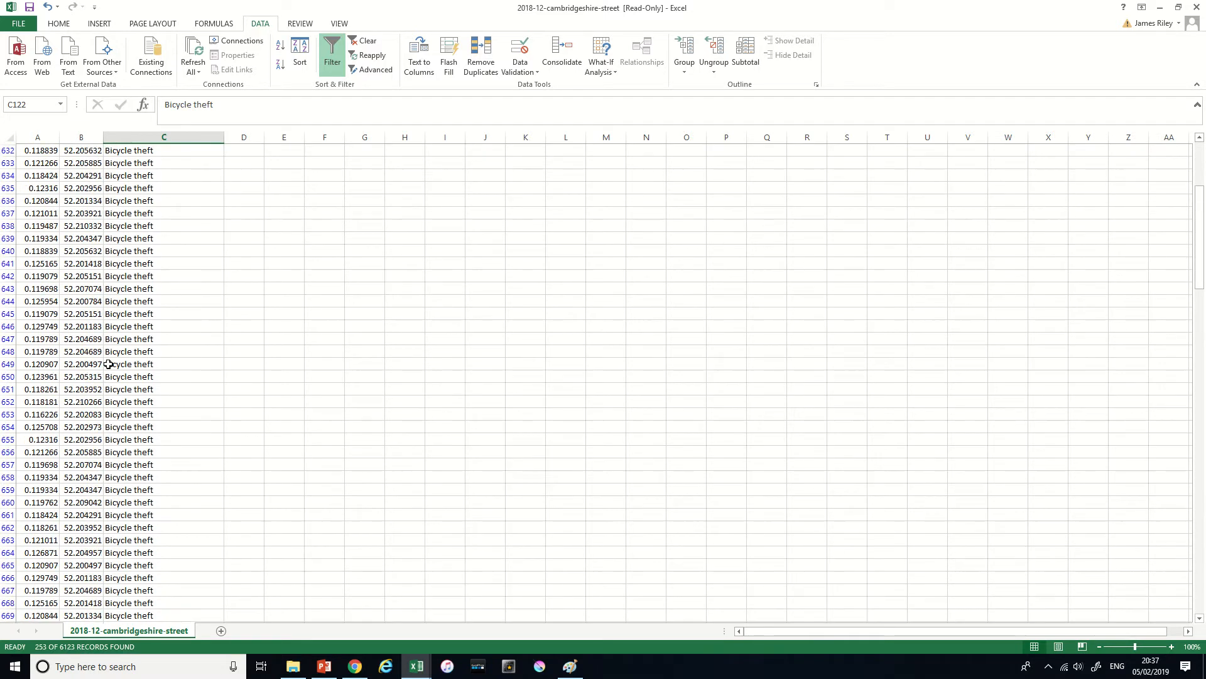
pyautogui.scroll(-15, 109, 363)
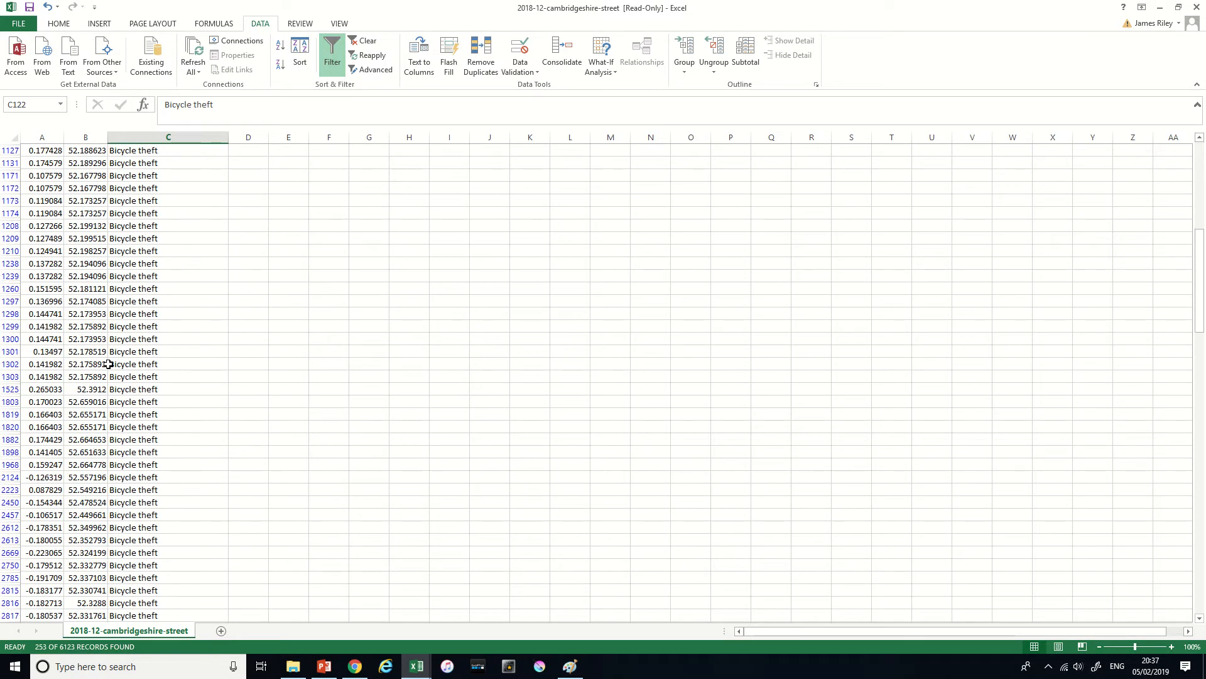
pyautogui.scroll(-15, 109, 364)
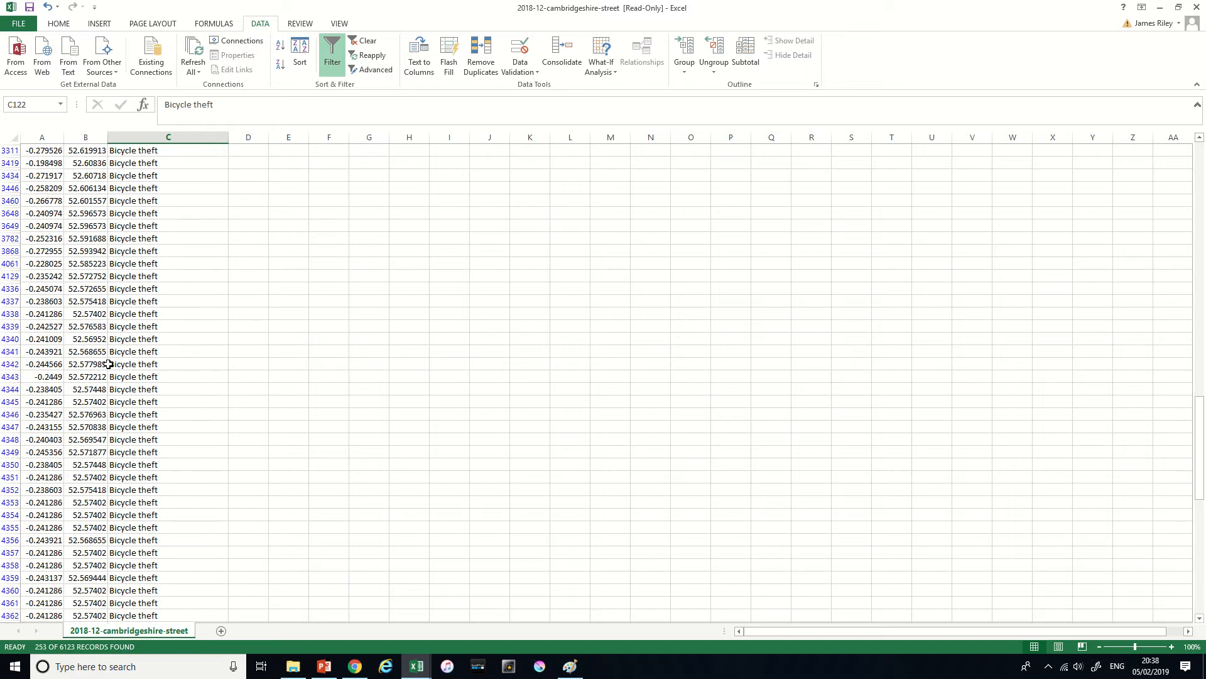
pyautogui.scroll(-10, 109, 363)
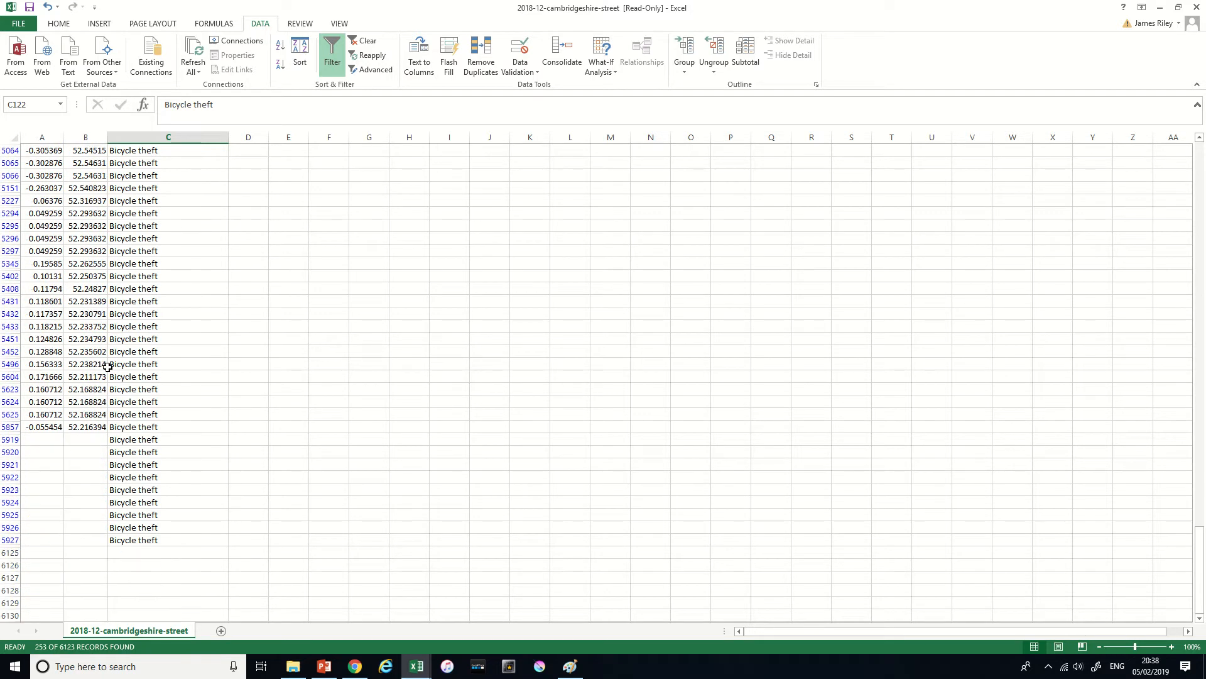
pyautogui.moveTo(42, 426); pyautogui.dragTo(131, 160)
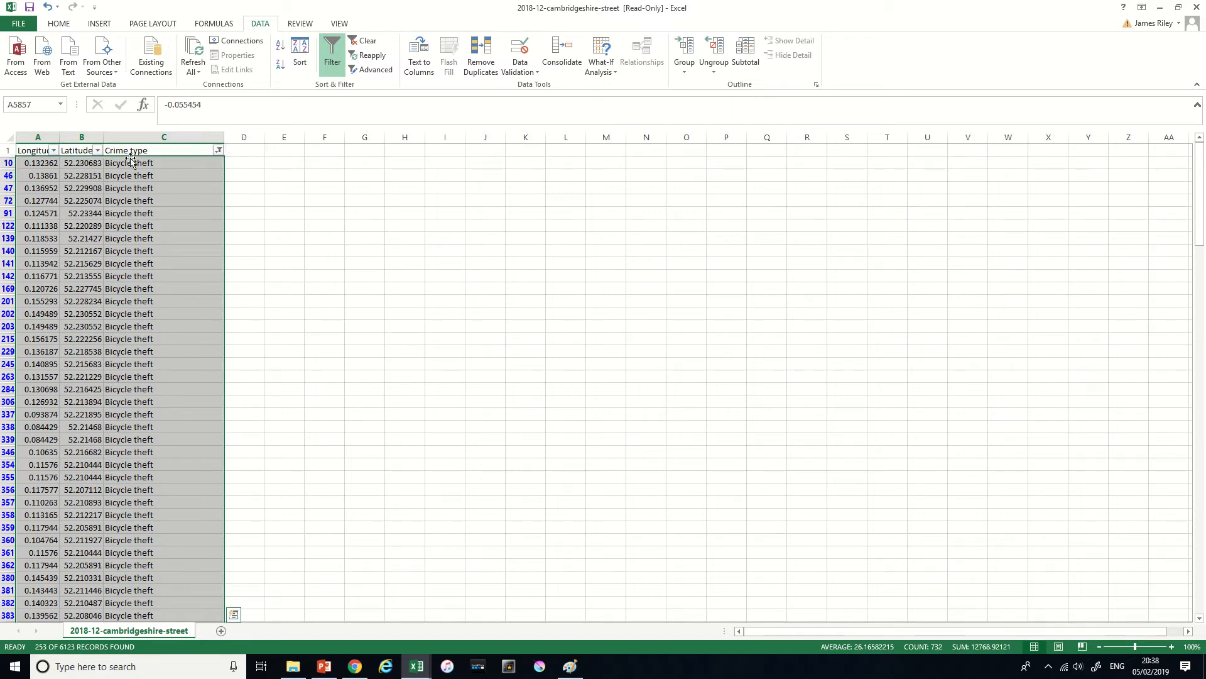
pyautogui.hotkey('ctrl', 'q')
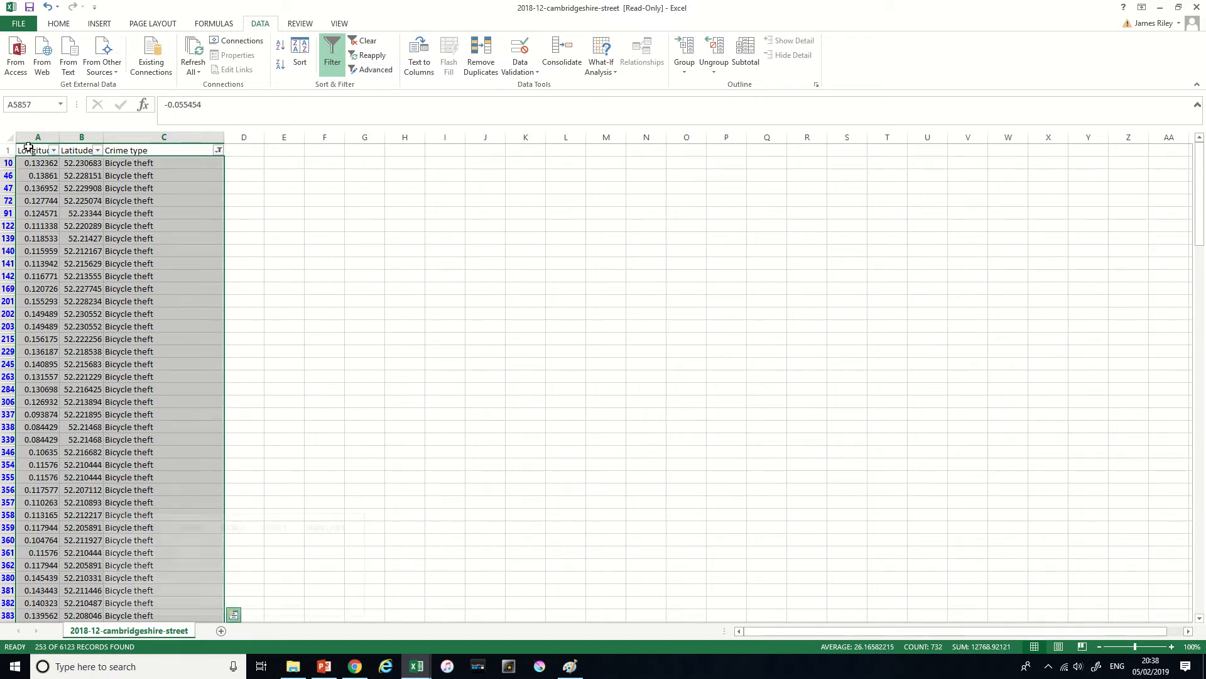
# - Copy the header row and the filtered bicycle thefts, leaving out the final rows without coordinates, into a new workbook
pyautogui.click(46, 150)
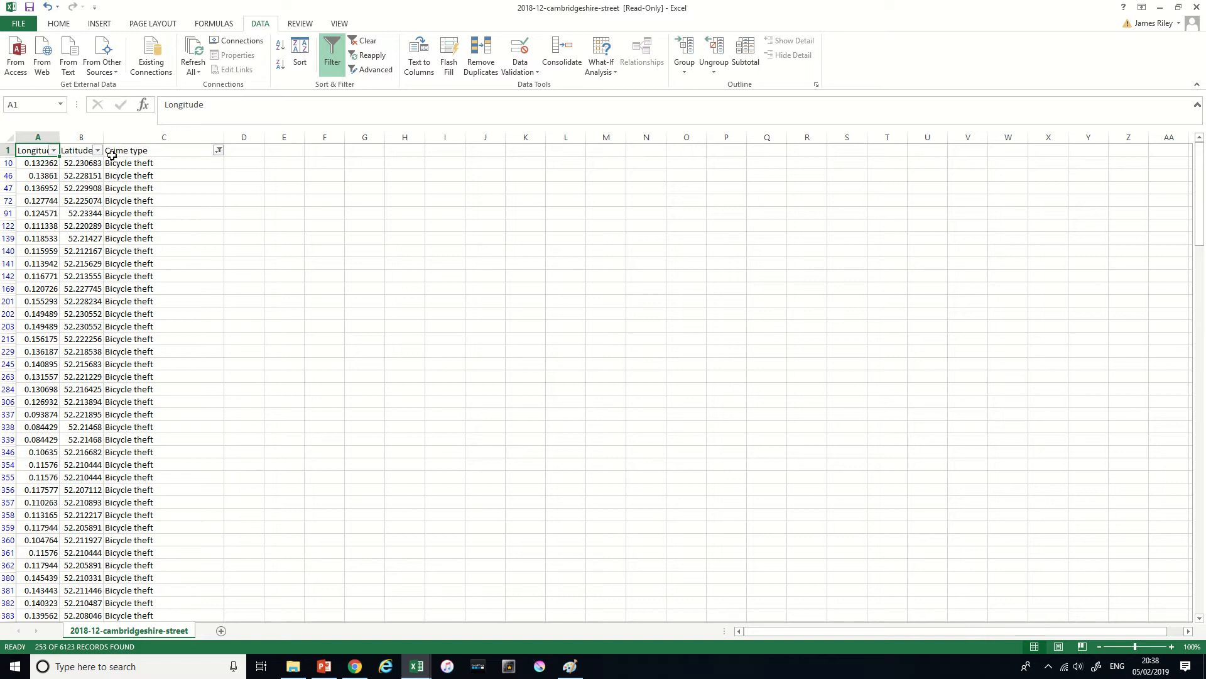
pyautogui.moveTo(111, 154); pyautogui.dragTo(93, 664)
pyautogui.moveTo(129, 674); pyautogui.dragTo(158, 499)
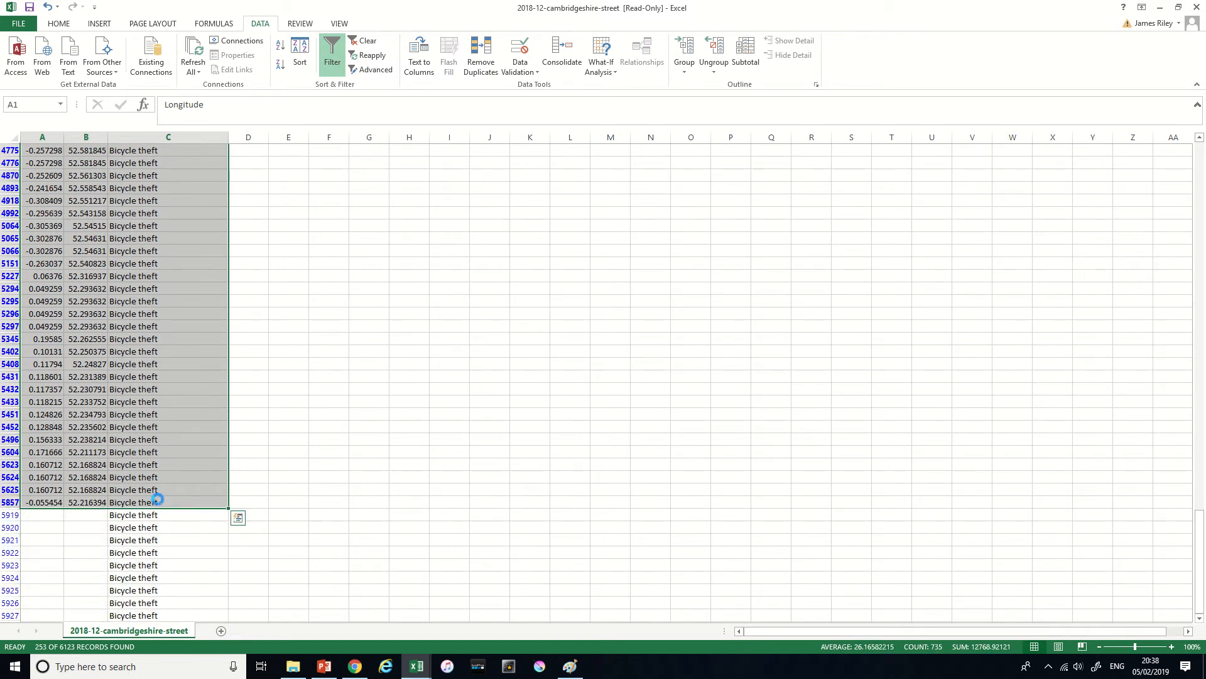
pyautogui.hotkey('ctrl', 'c')
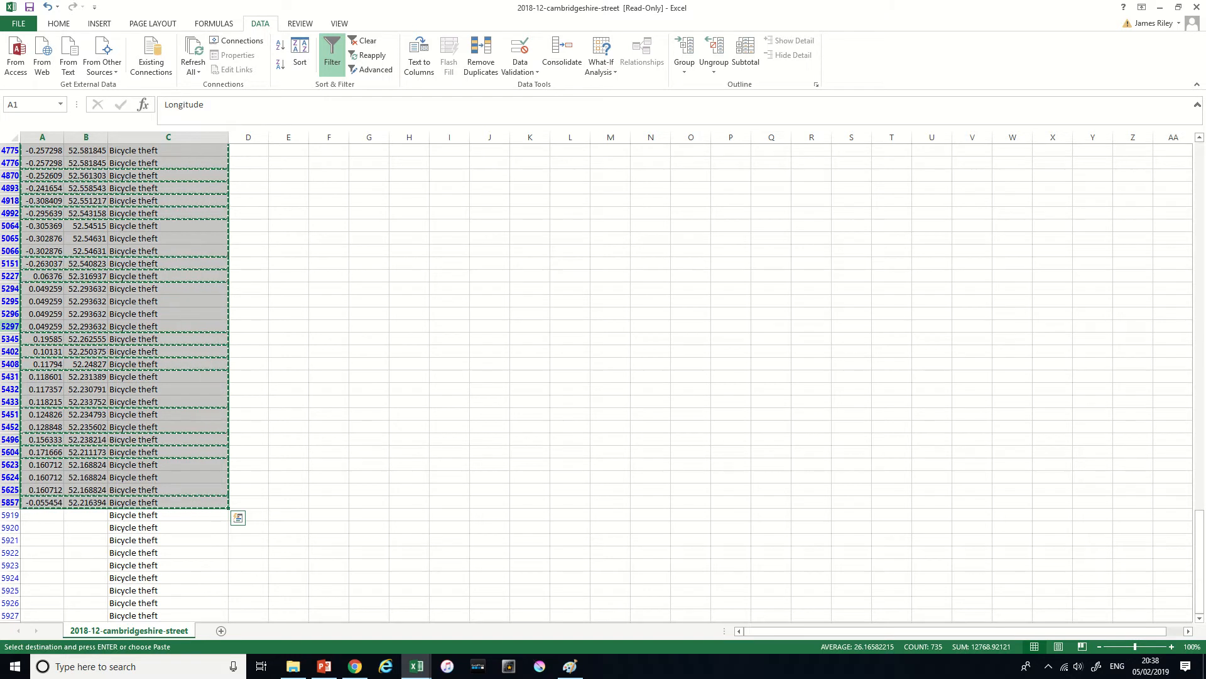
pyautogui.hotkey('ctrl', 'n')
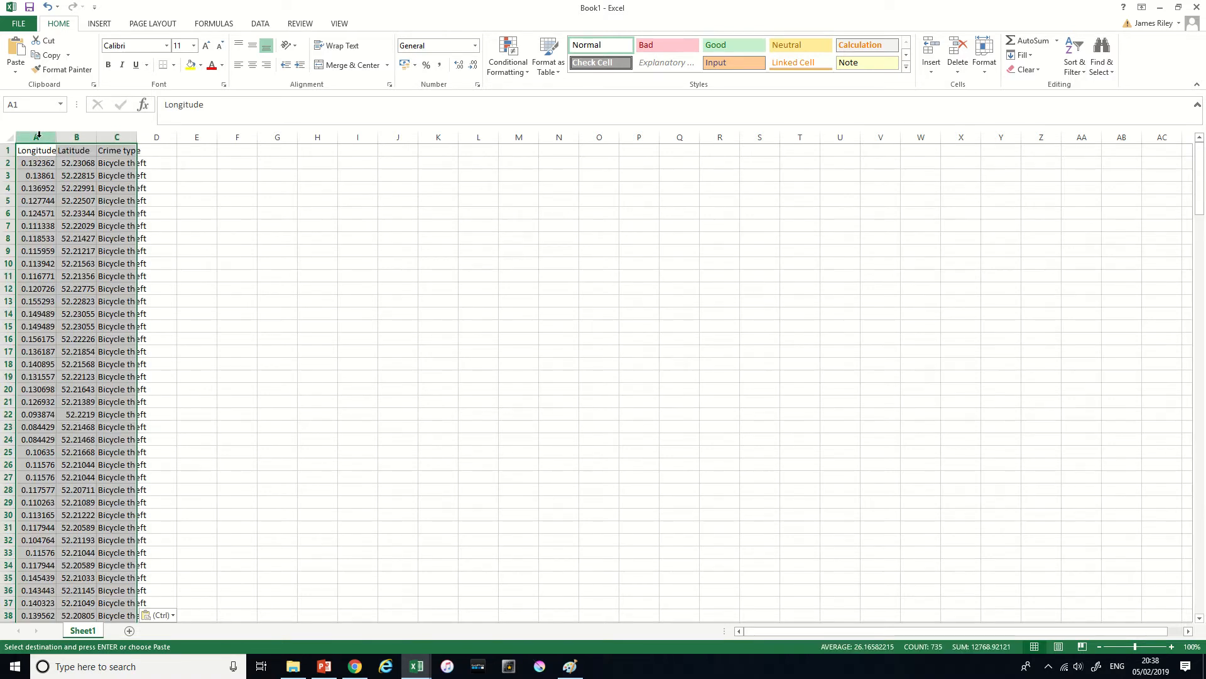
# - Fit the widths of columns A to C in the new workbook to their contents
pyautogui.moveTo(42, 136); pyautogui.dragTo(109, 137)
pyautogui.doubleClick(55, 137)
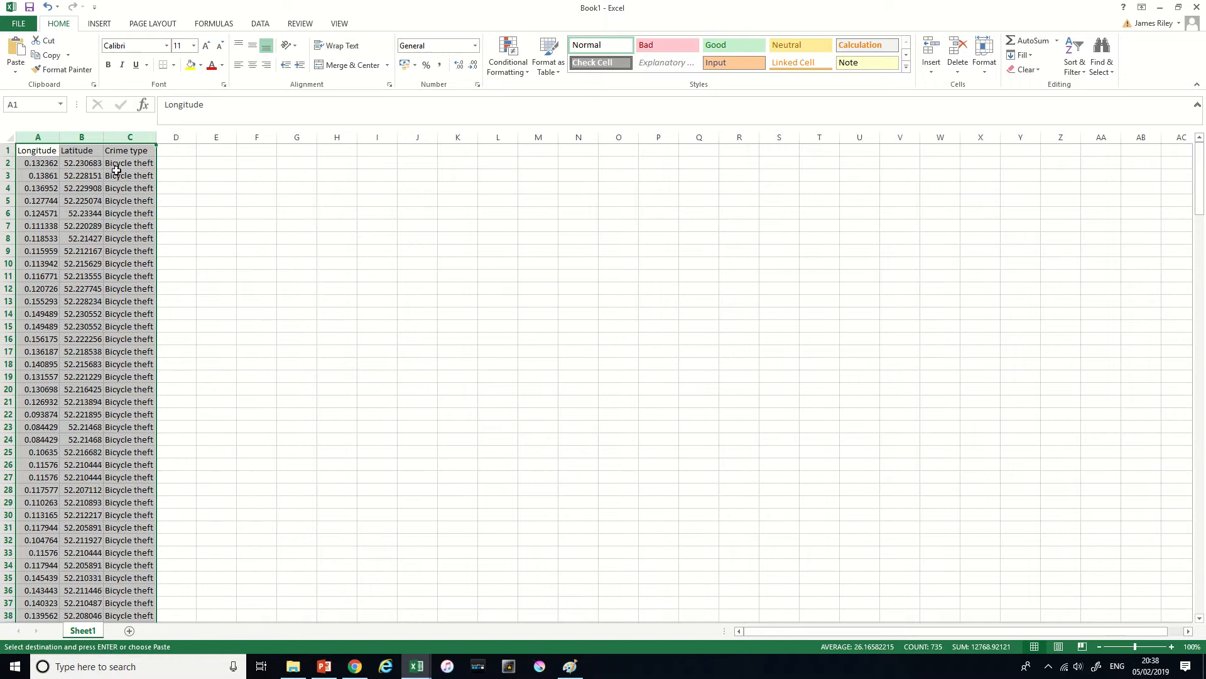
pyautogui.click(128, 211)
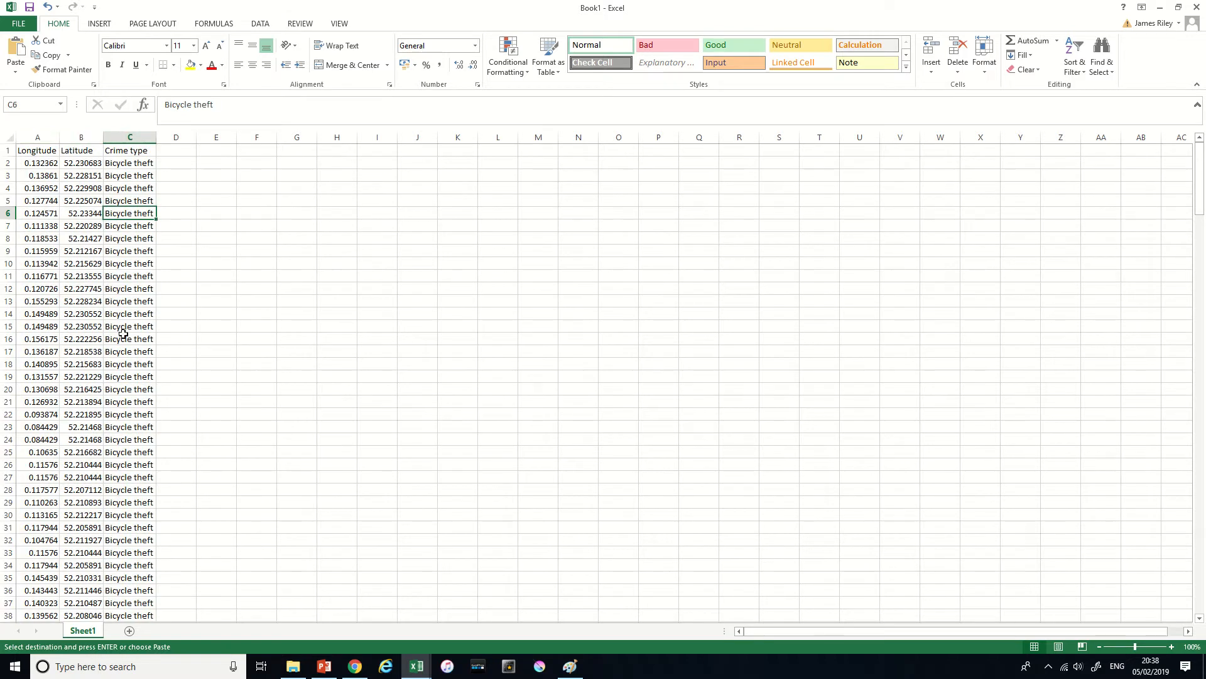
pyautogui.click(79, 280)
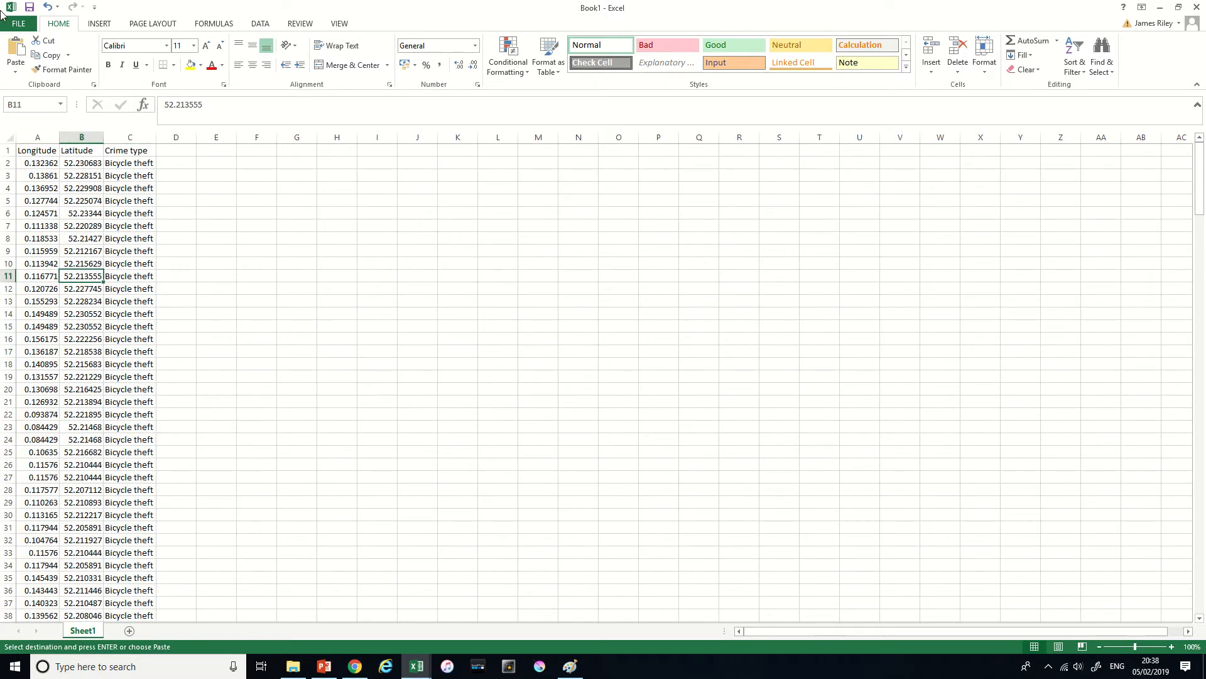
# - Try to save the new workbook to the personal OneDrive
pyautogui.click(17, 25)
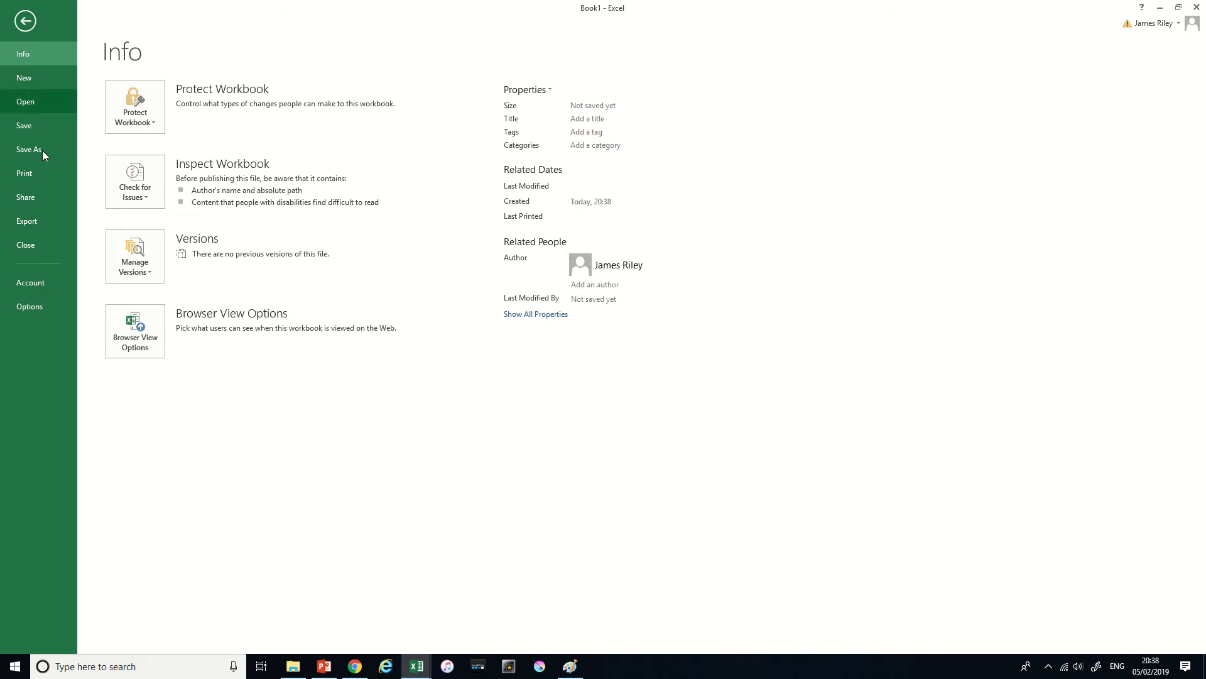
pyautogui.click(29, 153)
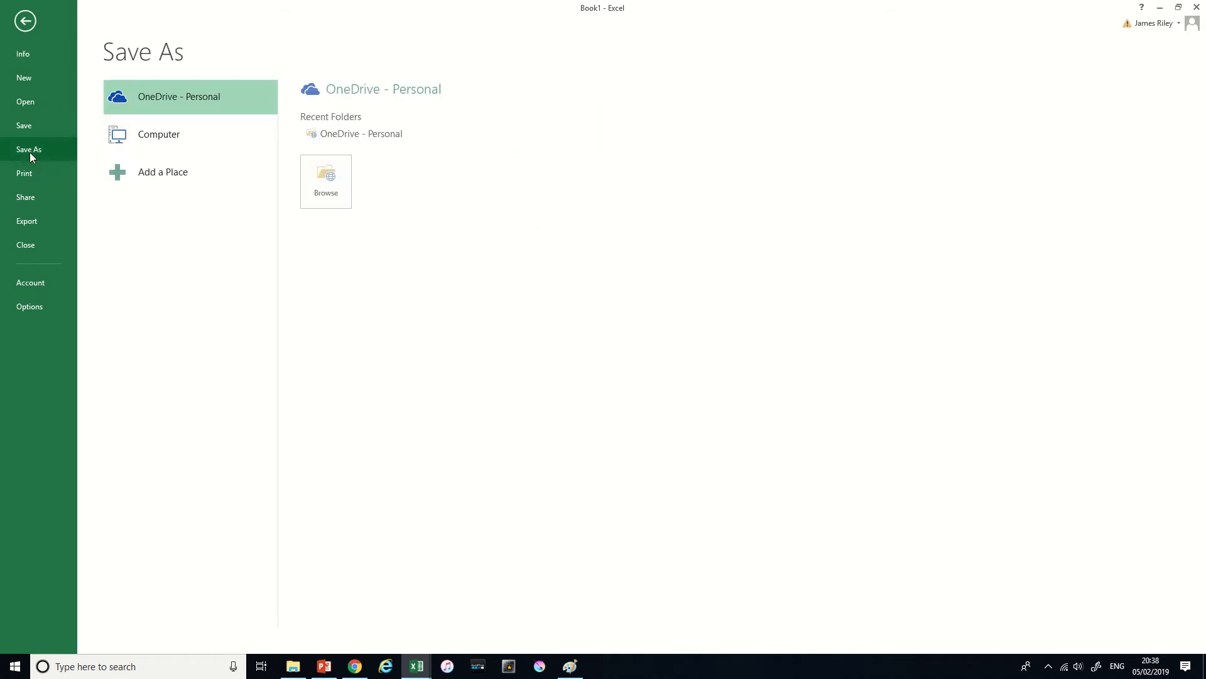
pyautogui.click(320, 192)
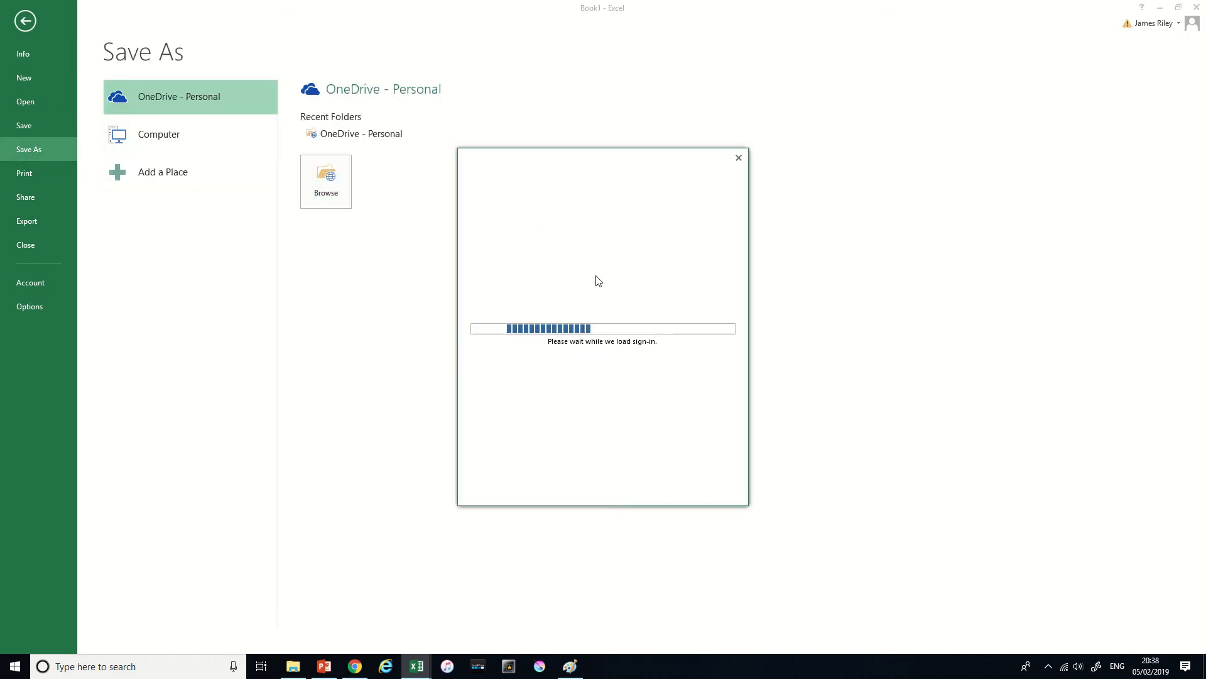
pyautogui.click(739, 159)
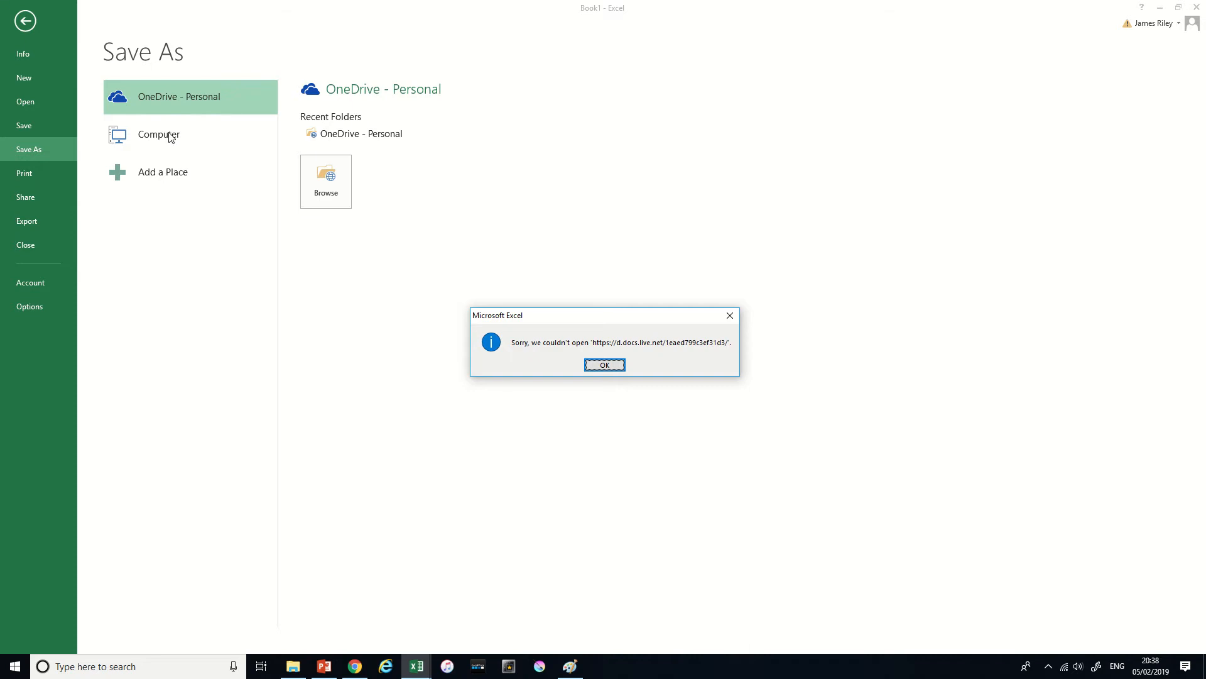
pyautogui.press('Return')
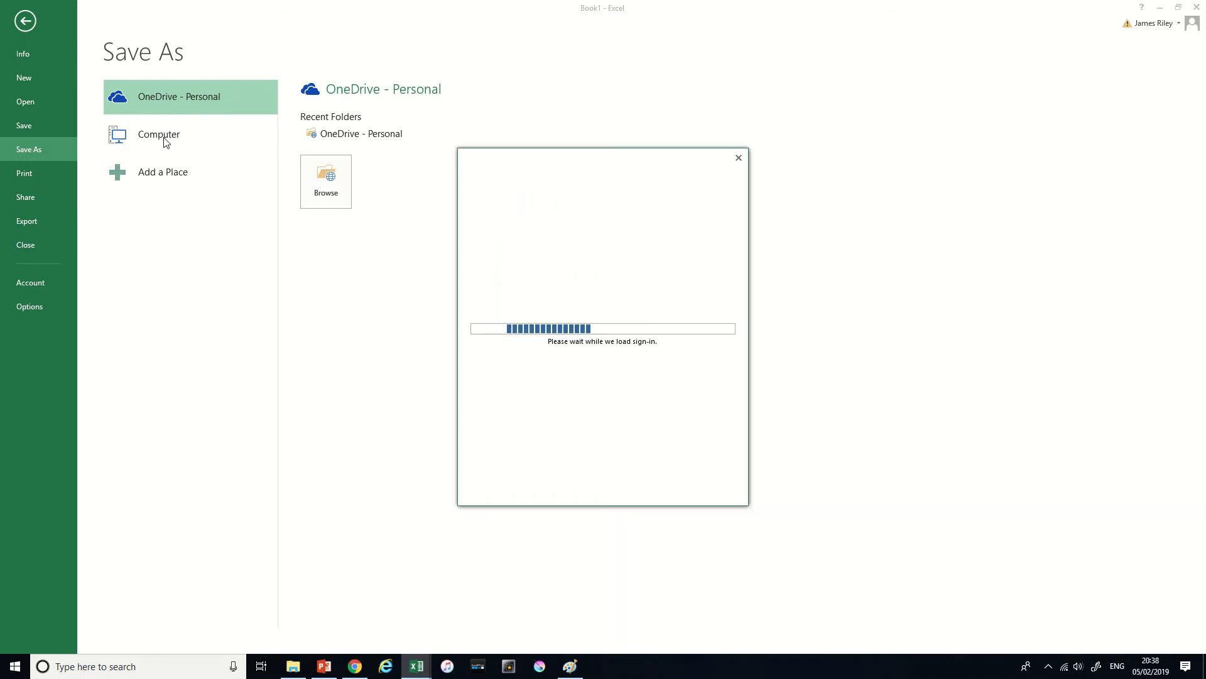
pyautogui.press('Escape')
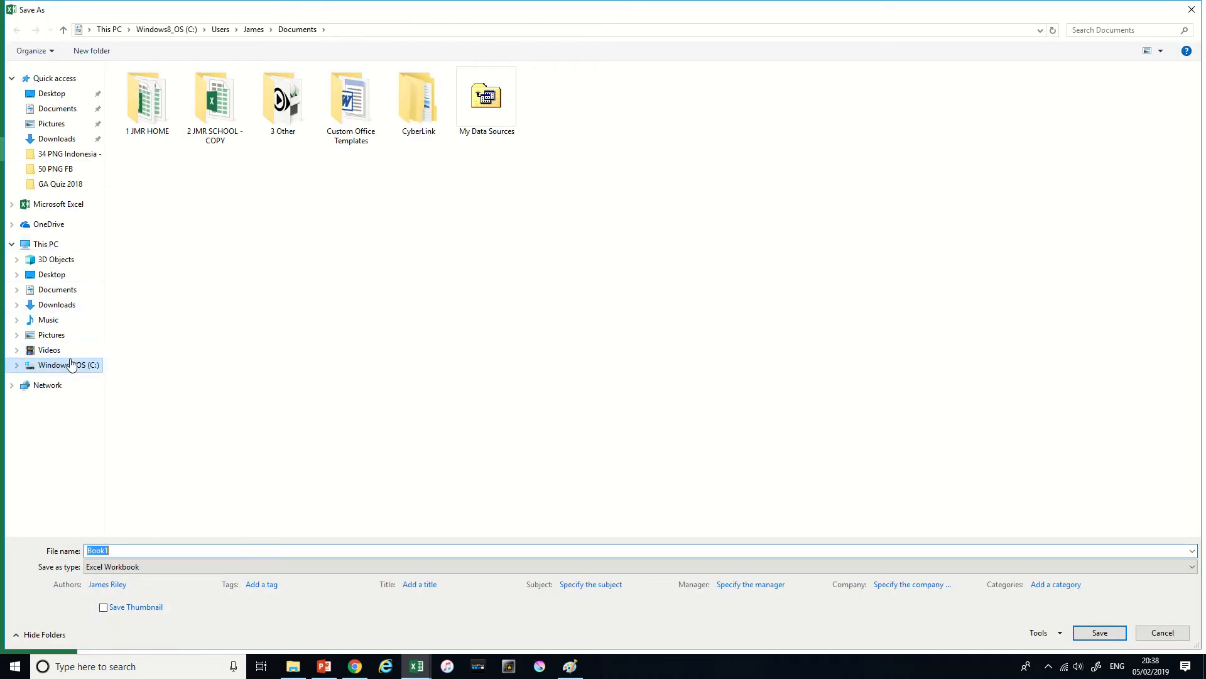
# - Save the workbook to the Desktop as "Bike crime cambridge" in Excel Workbook format
pyautogui.click(52, 94)
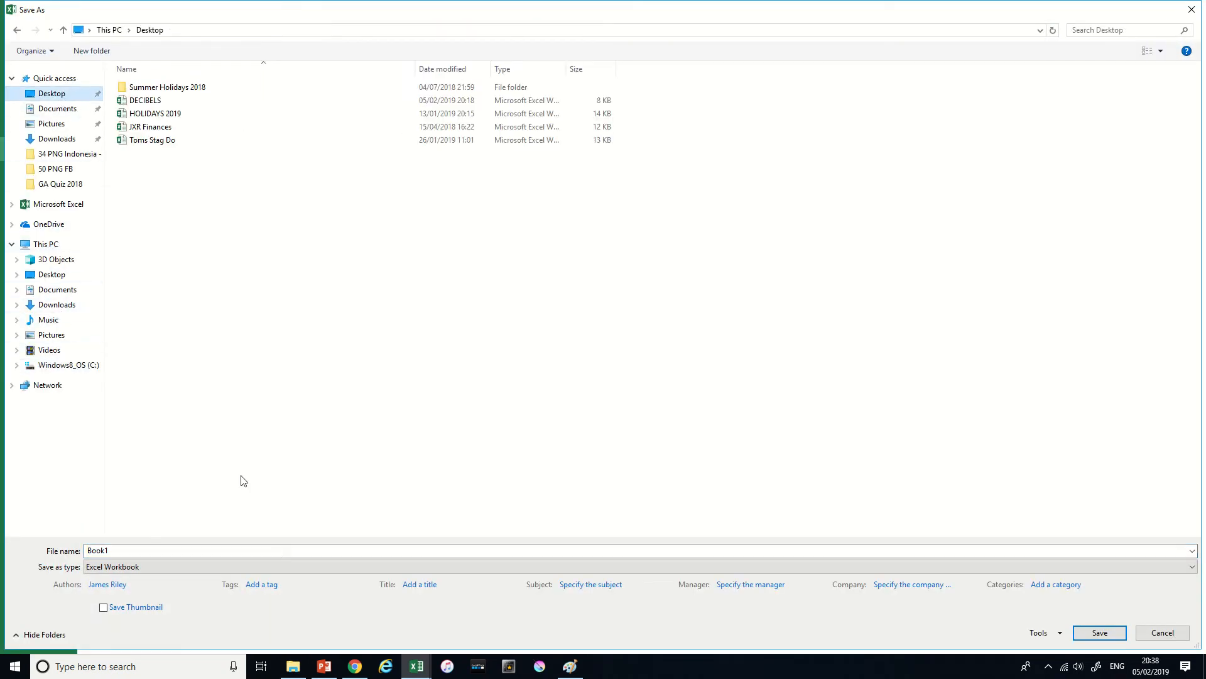
pyautogui.click(136, 551)
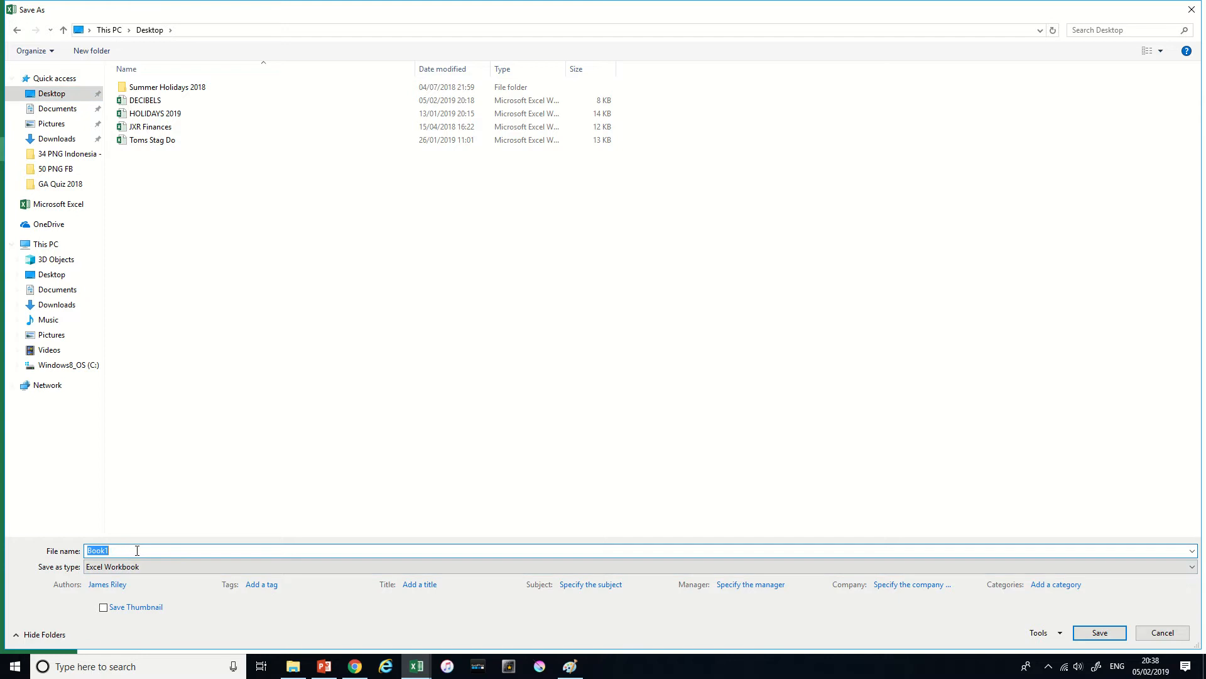
pyautogui.write('Bike crime cambridge')
pyautogui.press('Return')
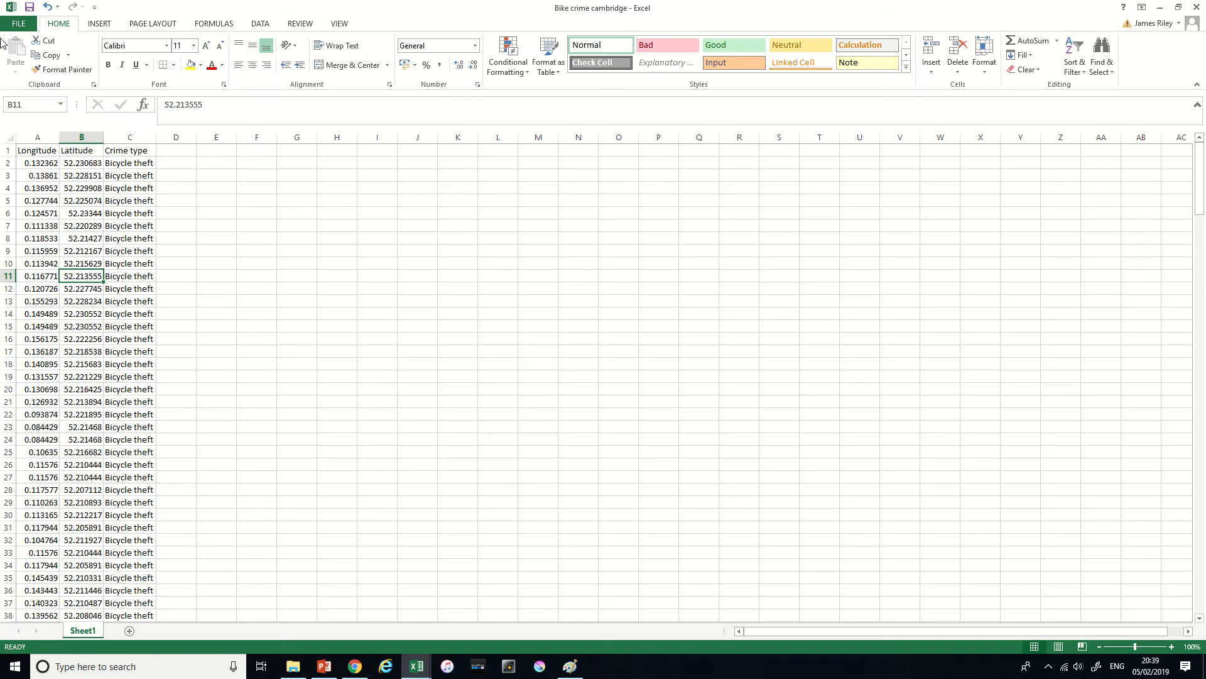
# - Save a copy of "Bike crime cambridge" to the Desktop in CSV (Comma delimited) format
pyautogui.click(18, 24)
pyautogui.click(52, 146)
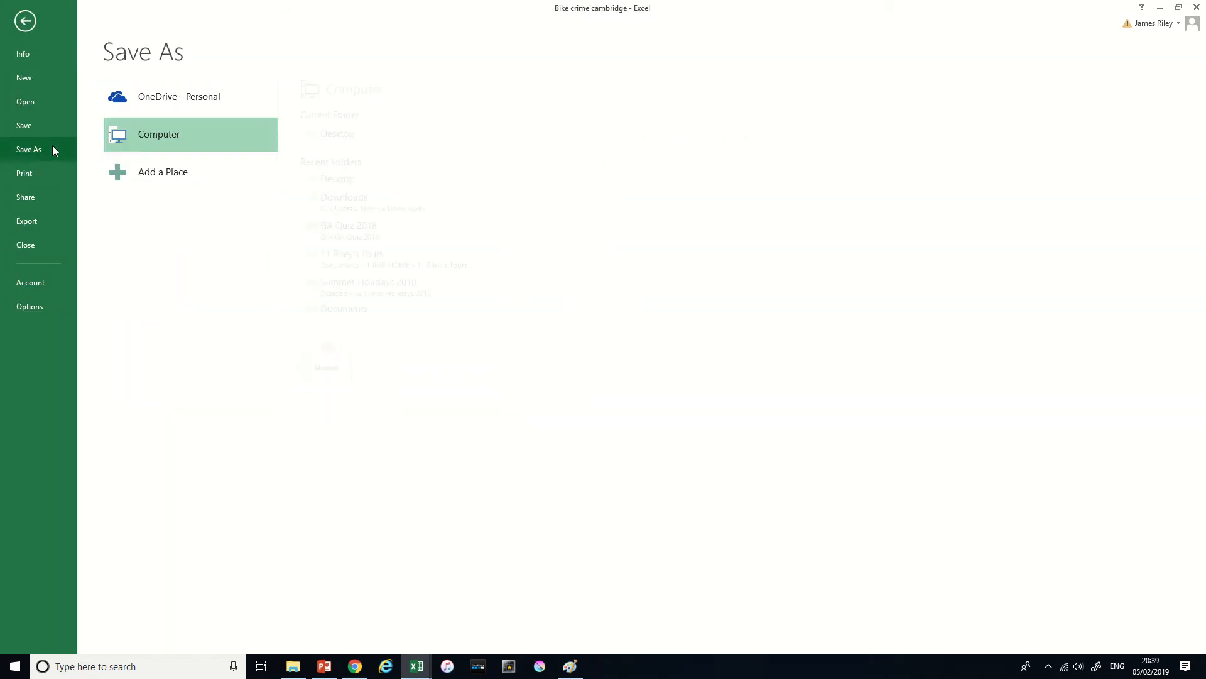
pyautogui.click(194, 134)
pyautogui.click(217, 567)
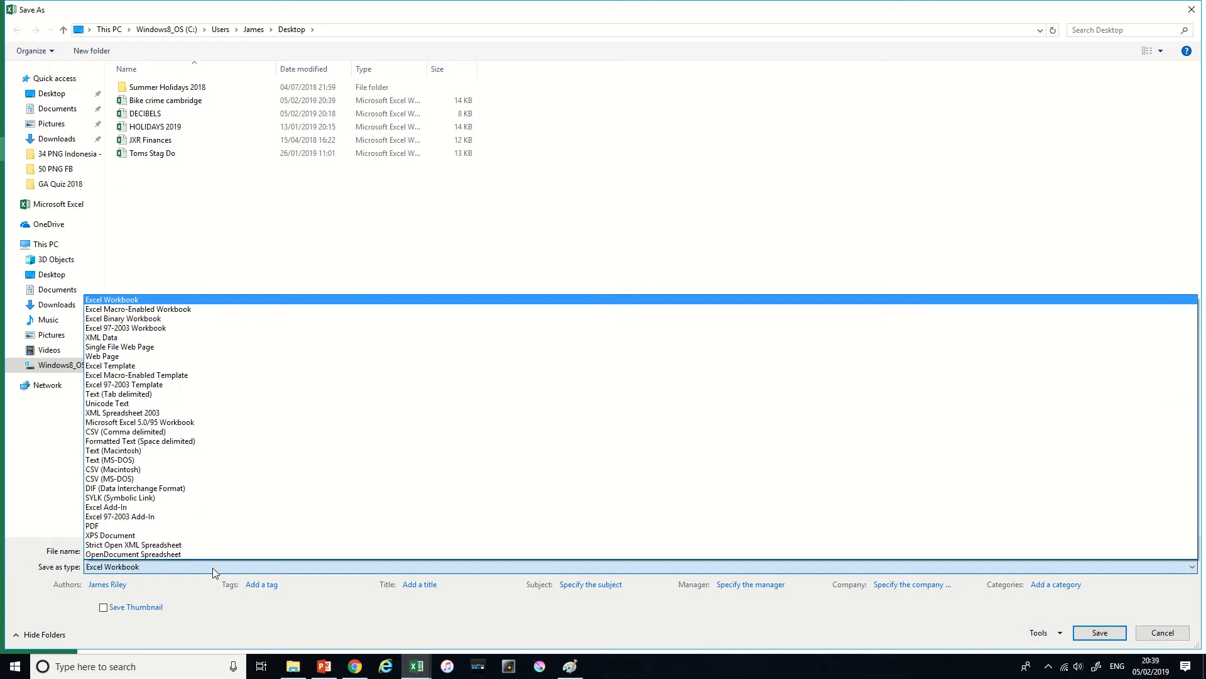
pyautogui.click(176, 432)
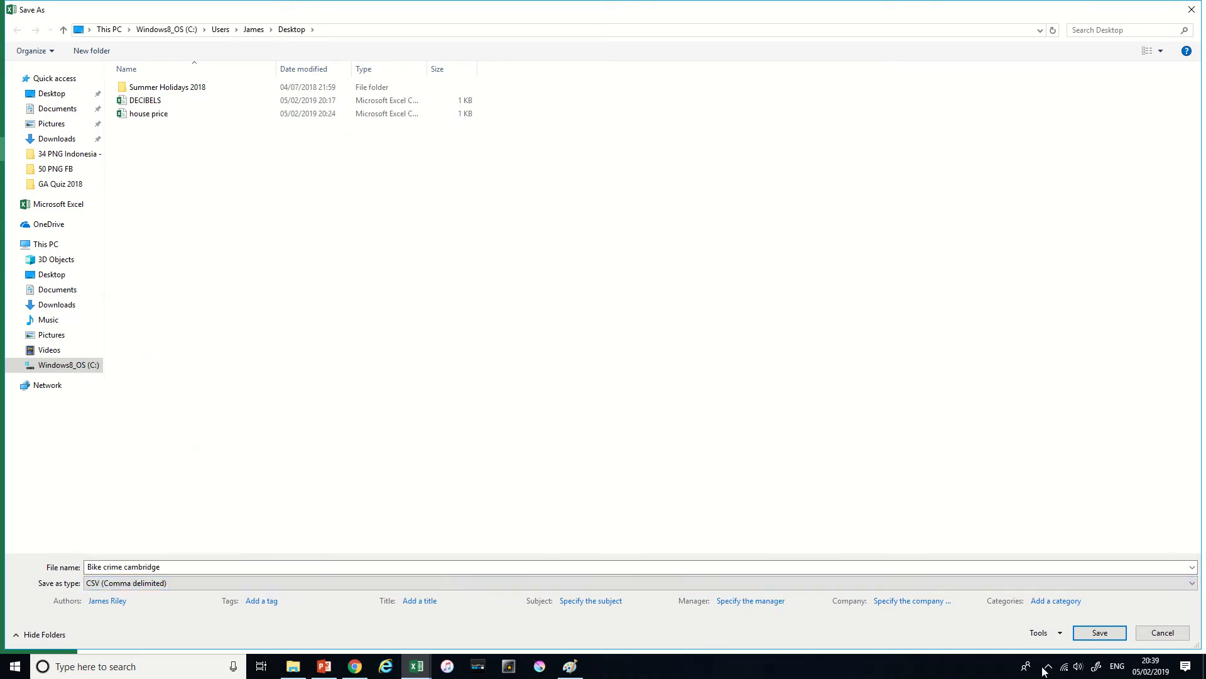
pyautogui.click(1100, 632)
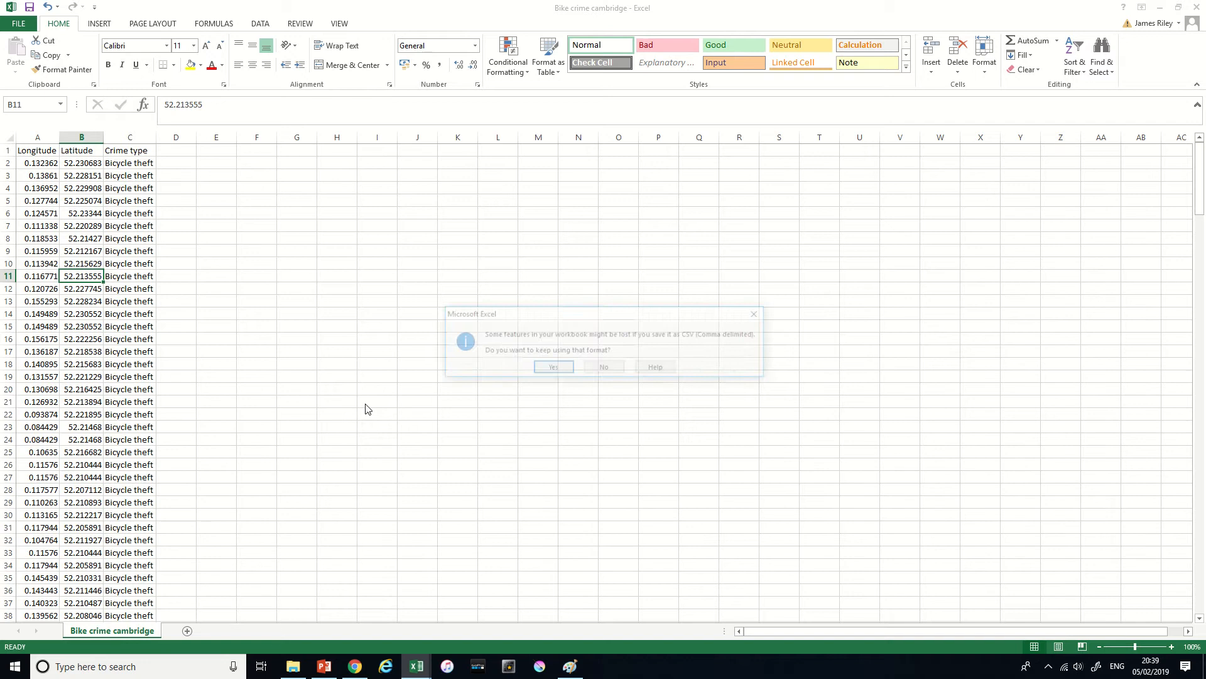
pyautogui.hotkey('alt', 'Tab')
pyautogui.hotkey('alt', 'Tab')
pyautogui.hotkey('alt', 'Tab')
pyautogui.hotkey('alt', 'Tab')
pyautogui.hotkey('alt', 'Tab')
pyautogui.hotkey('alt', 'Tab')
pyautogui.hotkey('alt', 'Tab')
pyautogui.hotkey('alt', 'Tab')
pyautogui.hotkey('alt', 'Tab')
pyautogui.hotkey('alt', 'Tab')
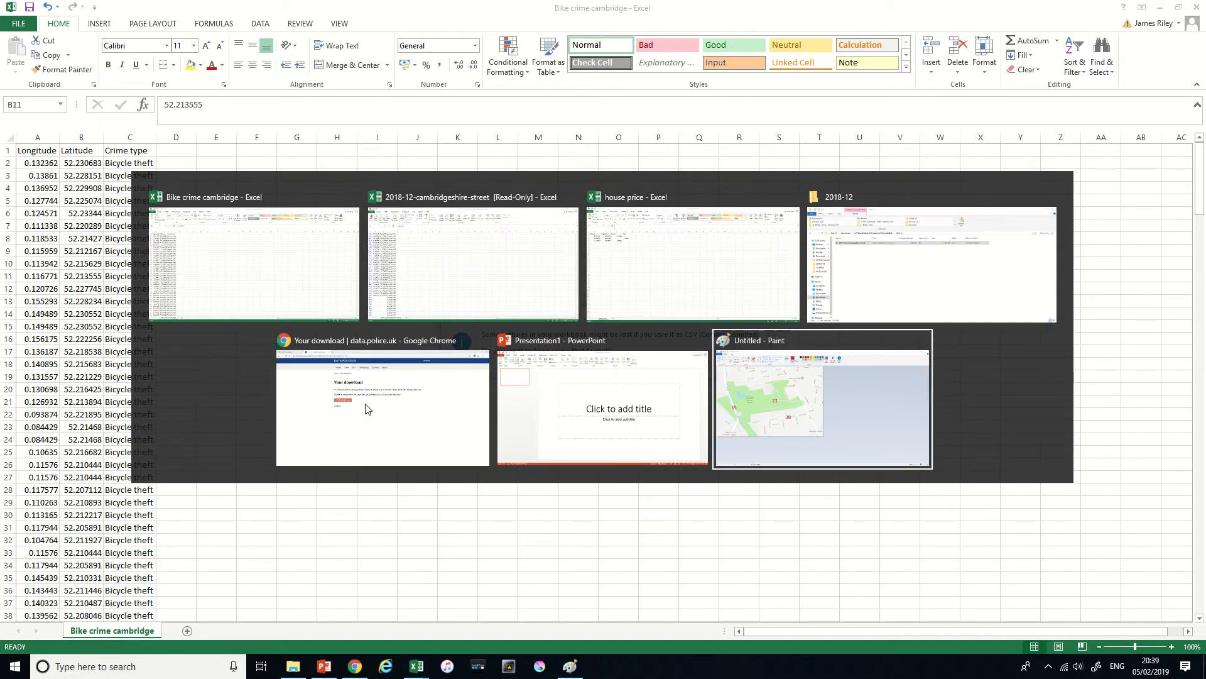
pyautogui.hotkey('alt', 'Tab')
pyautogui.hotkey('alt', 'Tab')
pyautogui.hotkey('alt', 'Tab')
pyautogui.hotkey('alt', 'Tab')
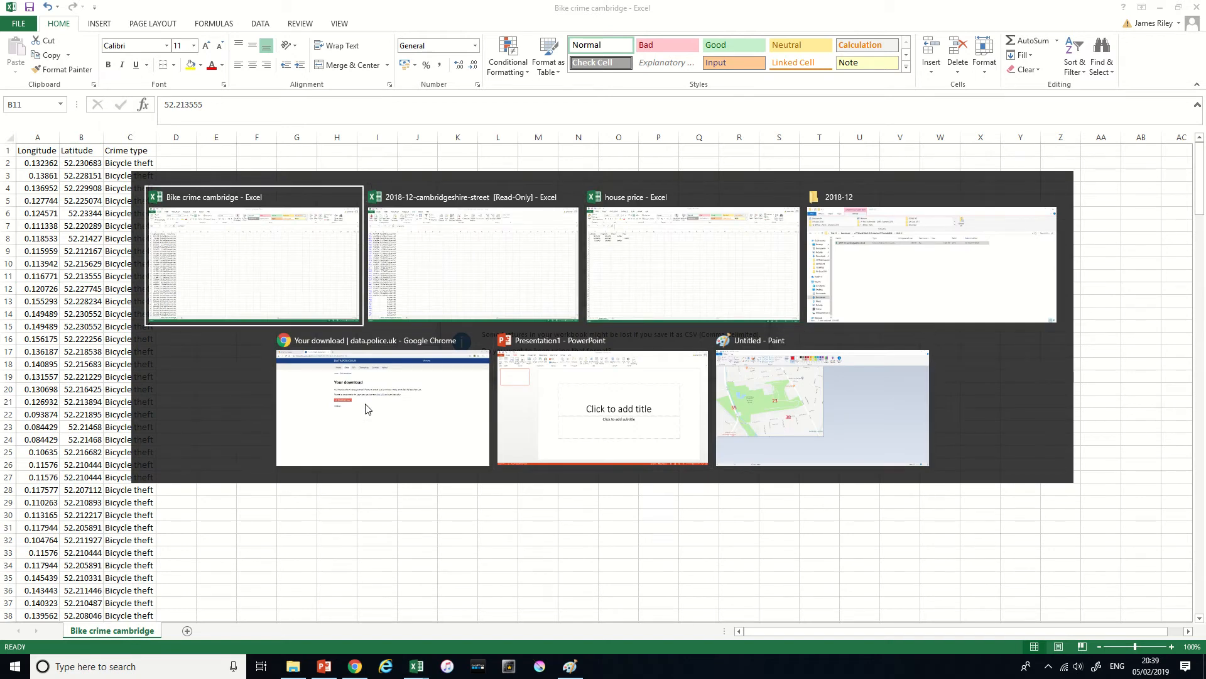
# - Keep the CSV format for the saved workbook and close all three open workbooks without saving further changes
pyautogui.press('Return')
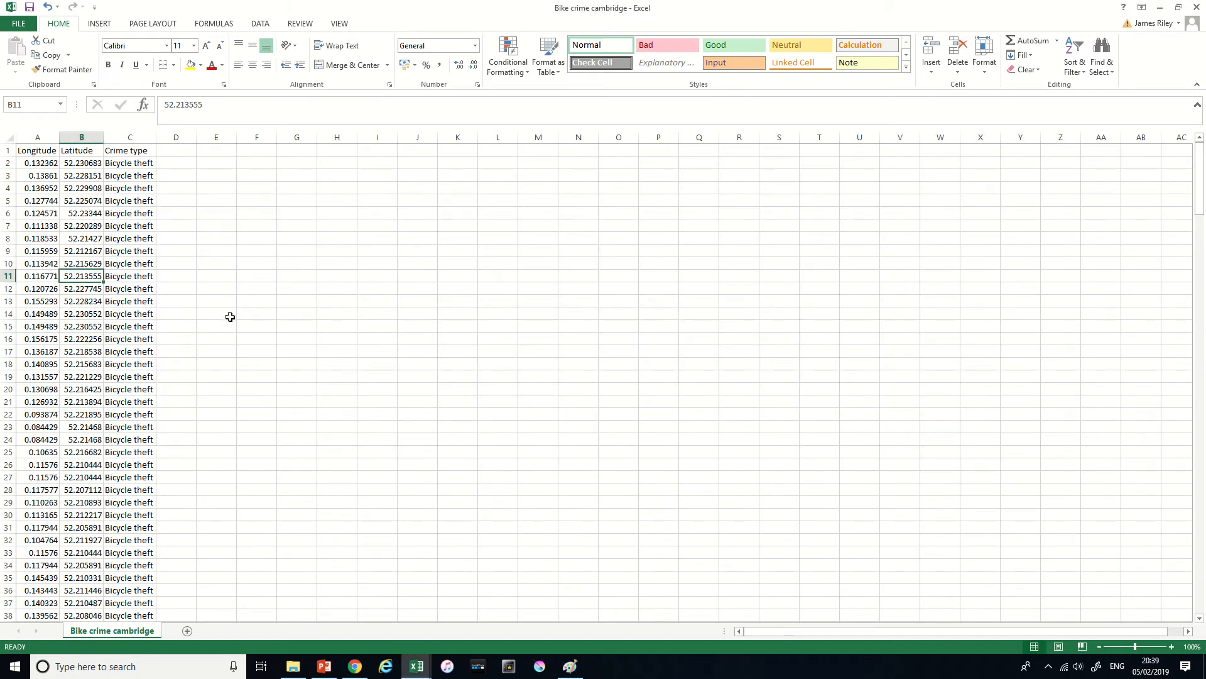
pyautogui.click(1198, 9)
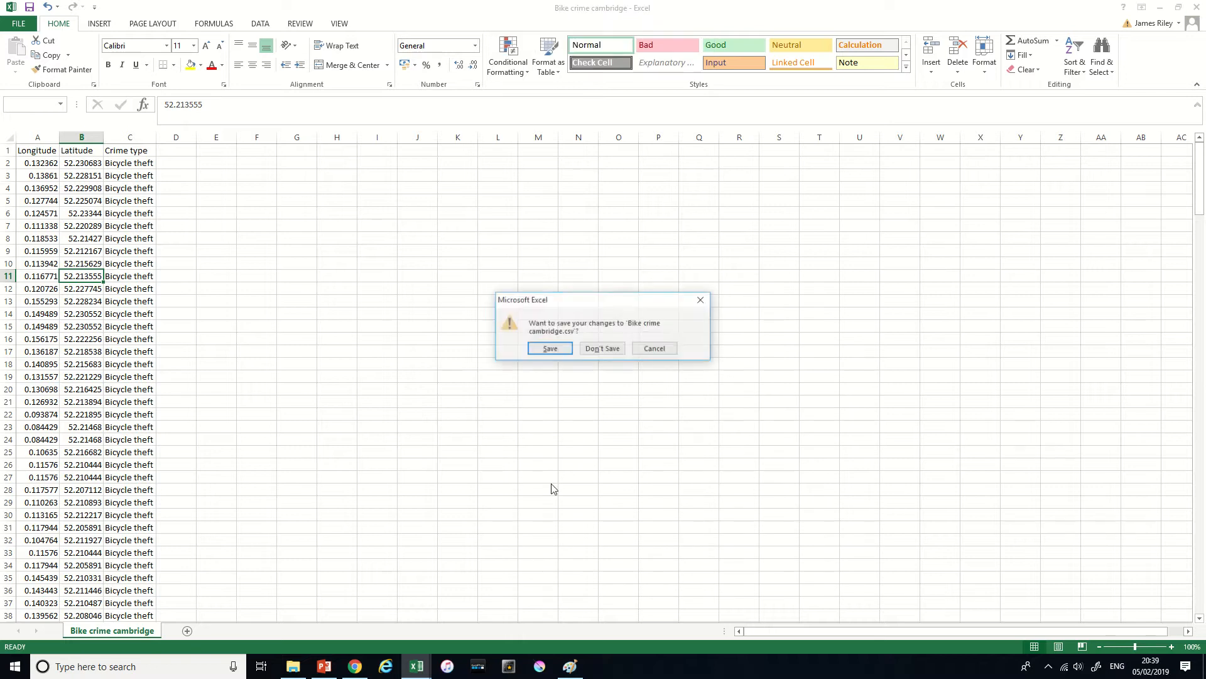
pyautogui.click(596, 348)
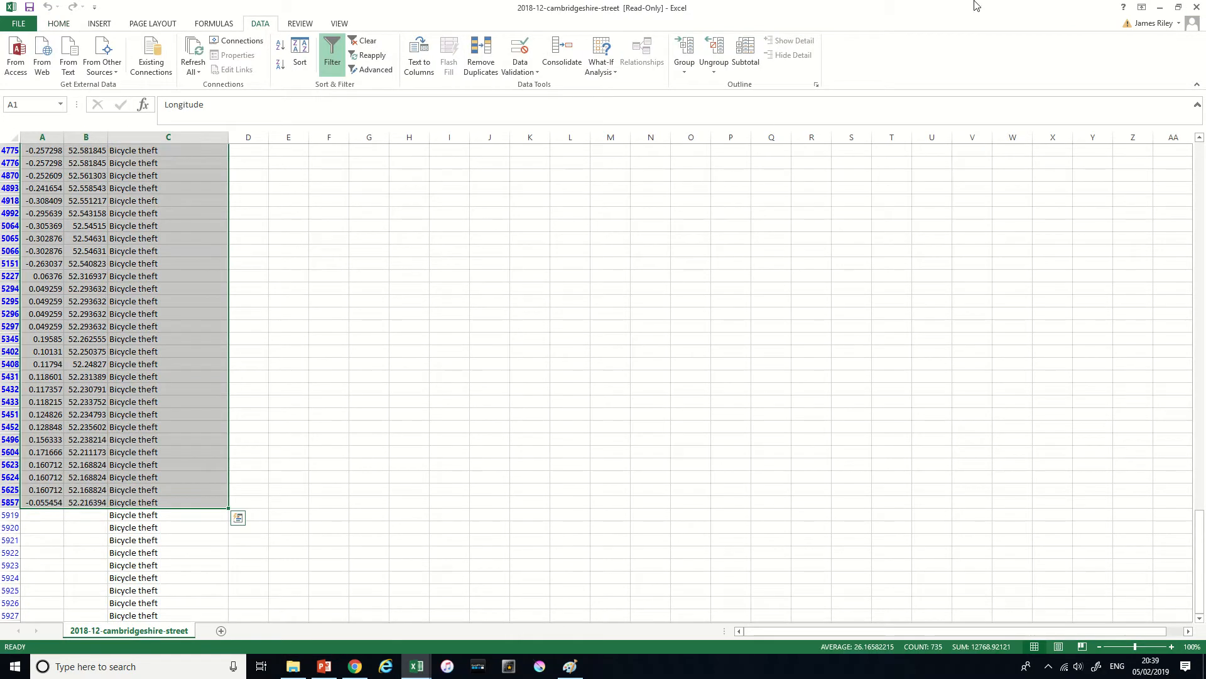
pyautogui.click(1197, 6)
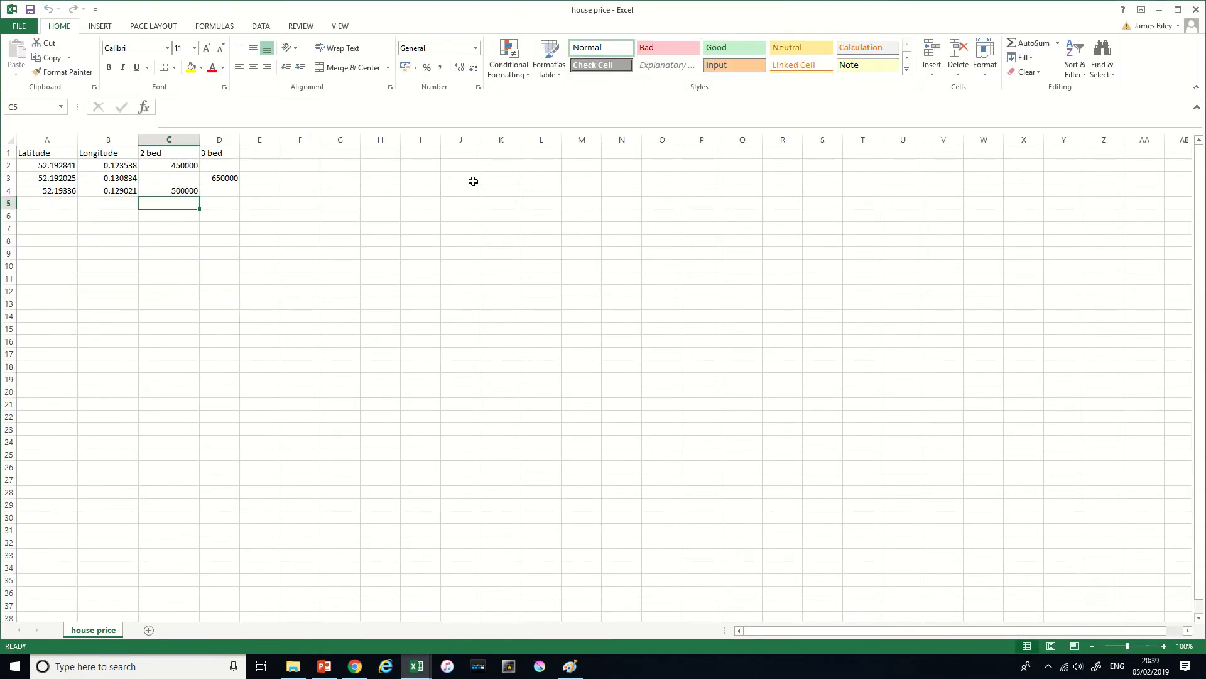
pyautogui.click(1197, 9)
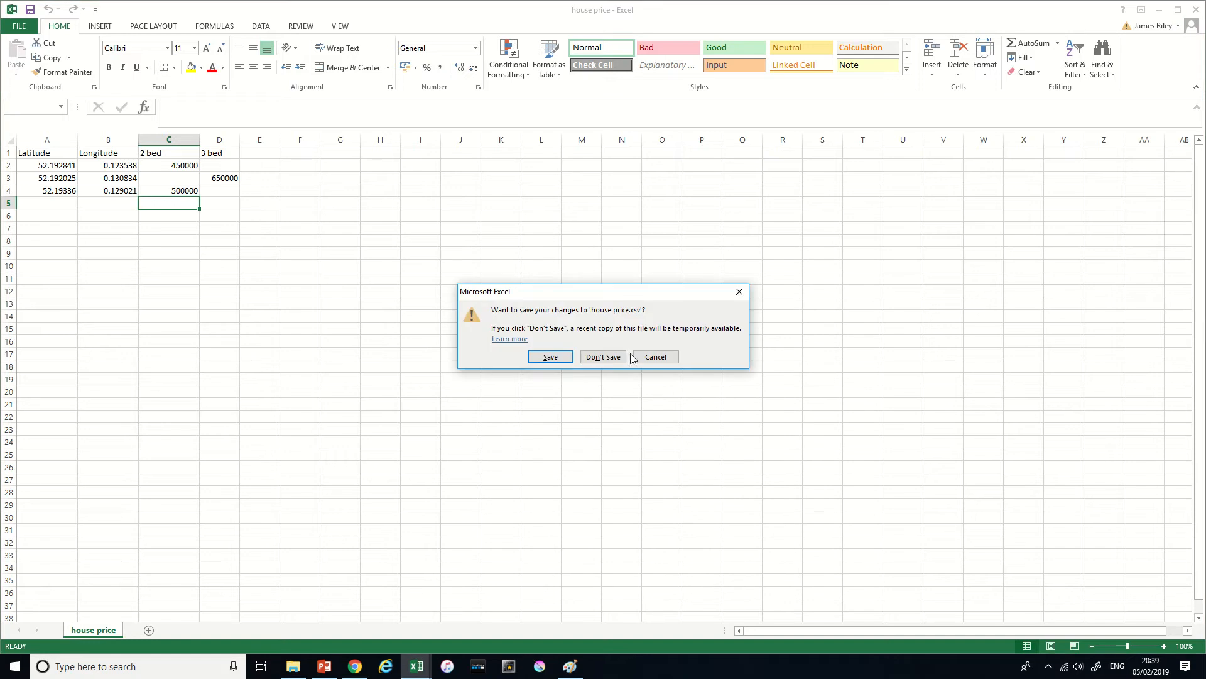
pyautogui.click(603, 356)
# - Switch to Chrome, open the ArcGIS sign-in page in a new tab and sign in with the account username and password
pyautogui.click(380, 6)
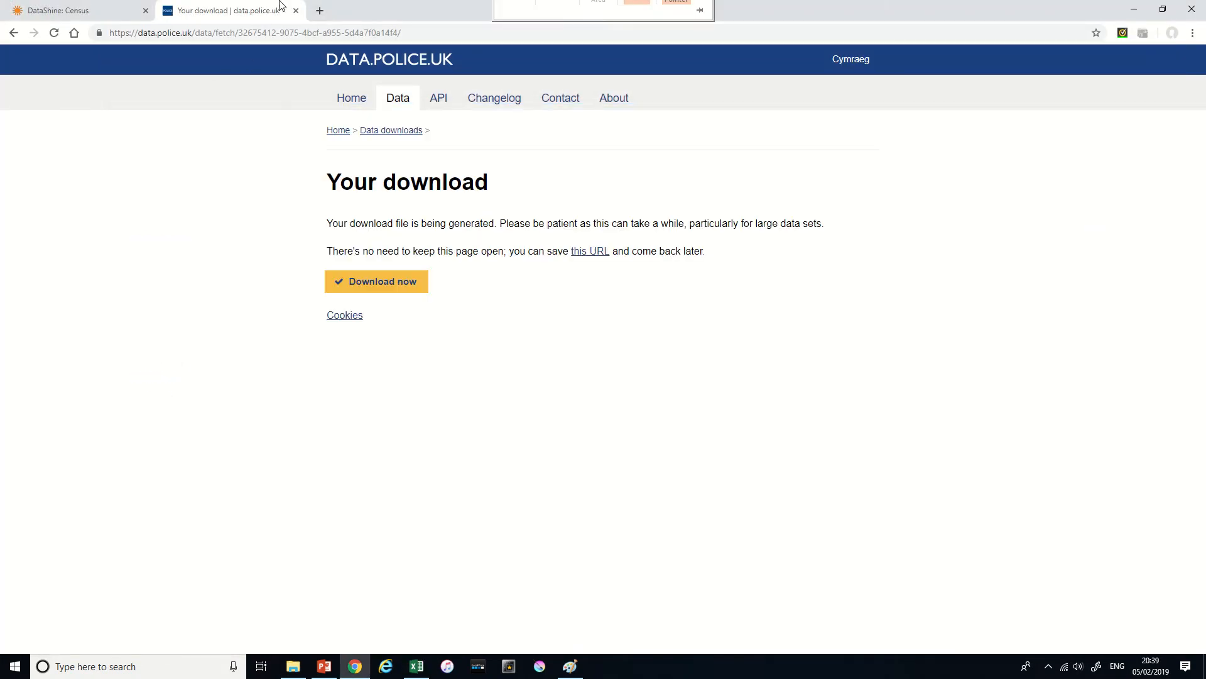
pyautogui.click(320, 10)
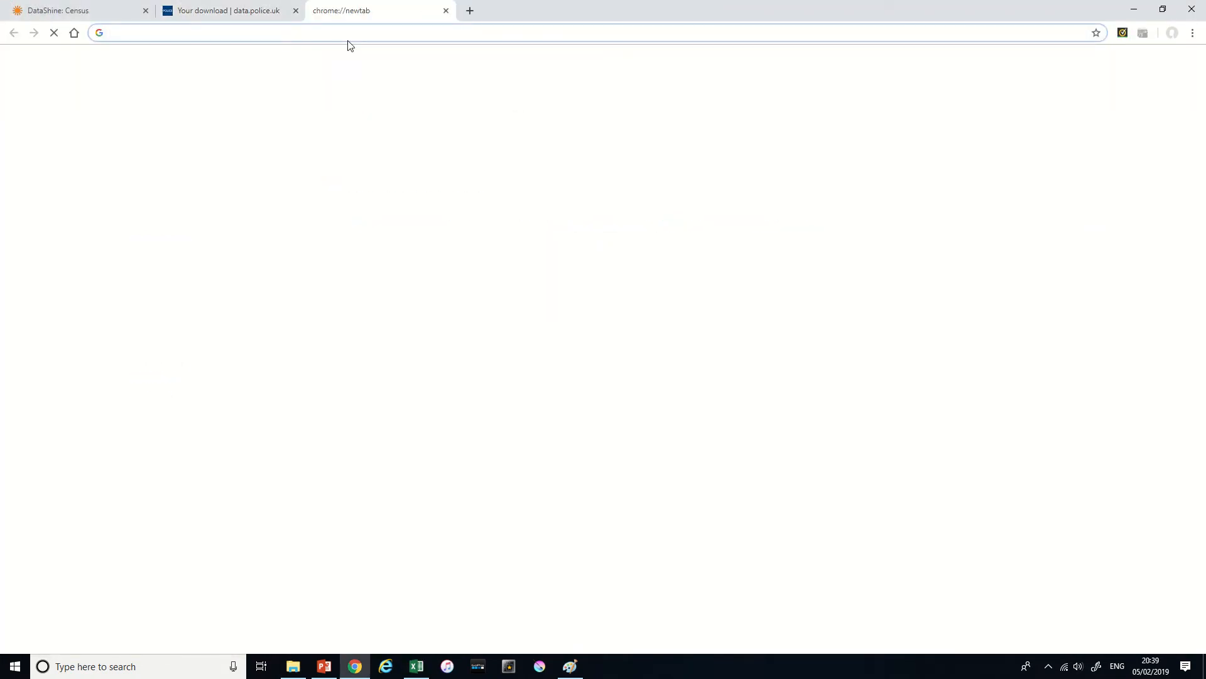
pyautogui.write('arc')
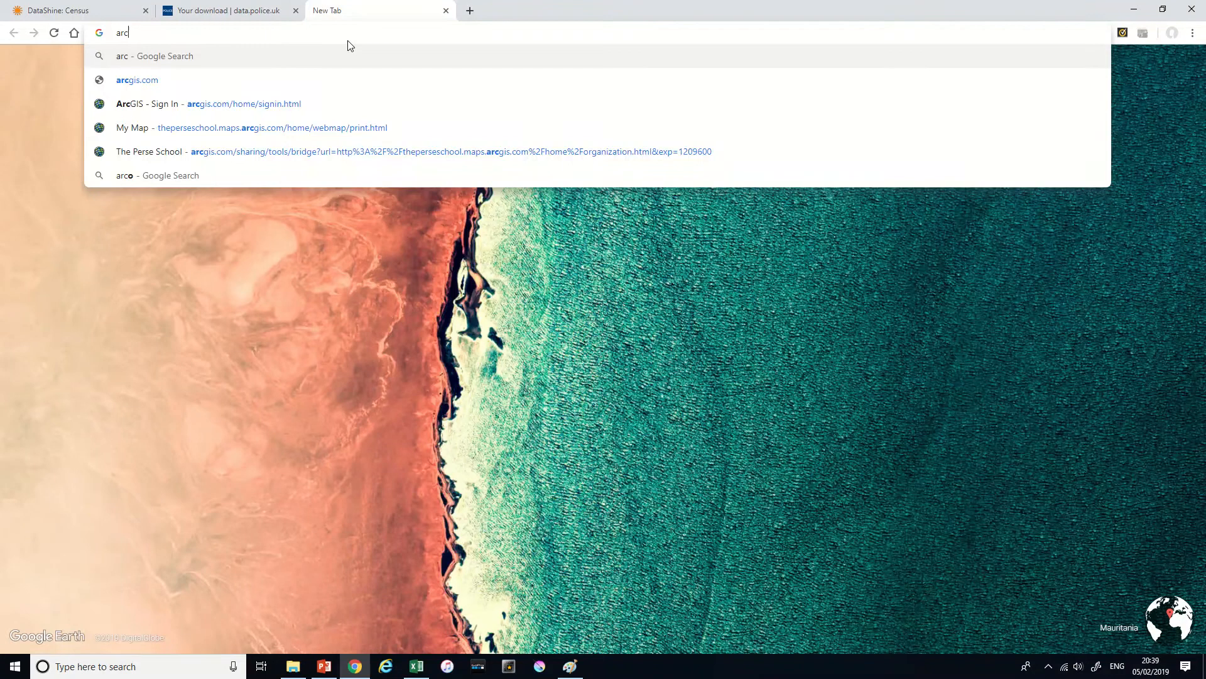
pyautogui.write('gis')
pyautogui.press('Down')
pyautogui.press('Down')
pyautogui.press('Down')
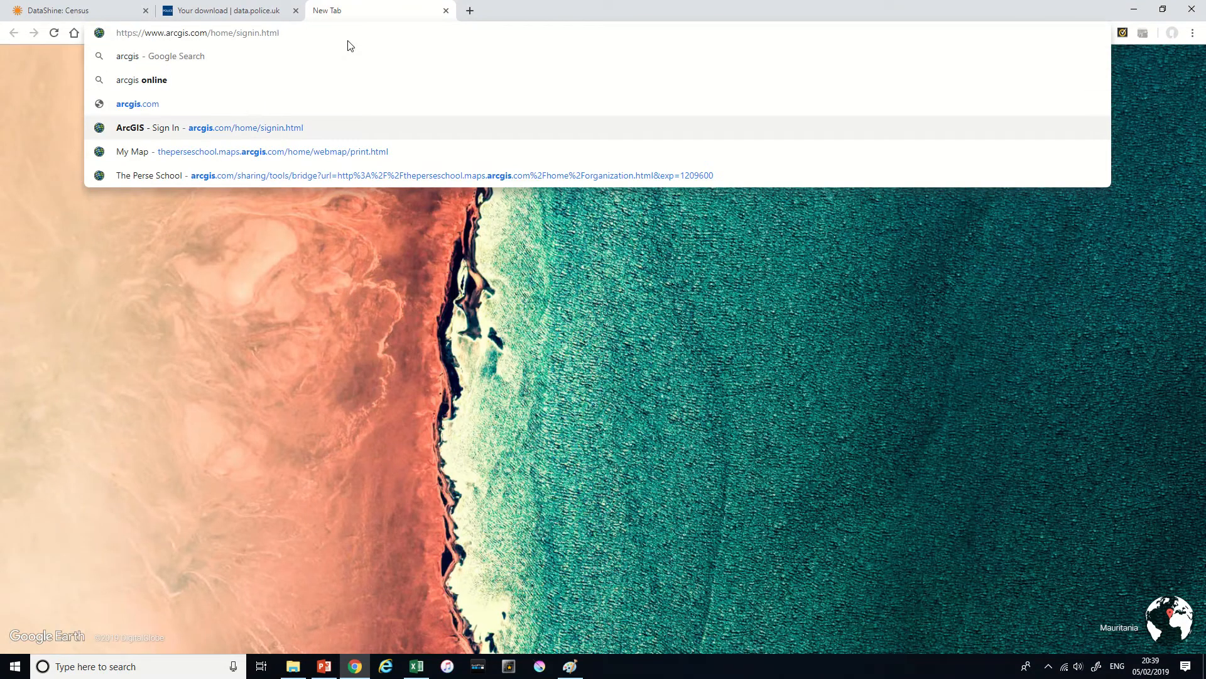
pyautogui.press('Return')
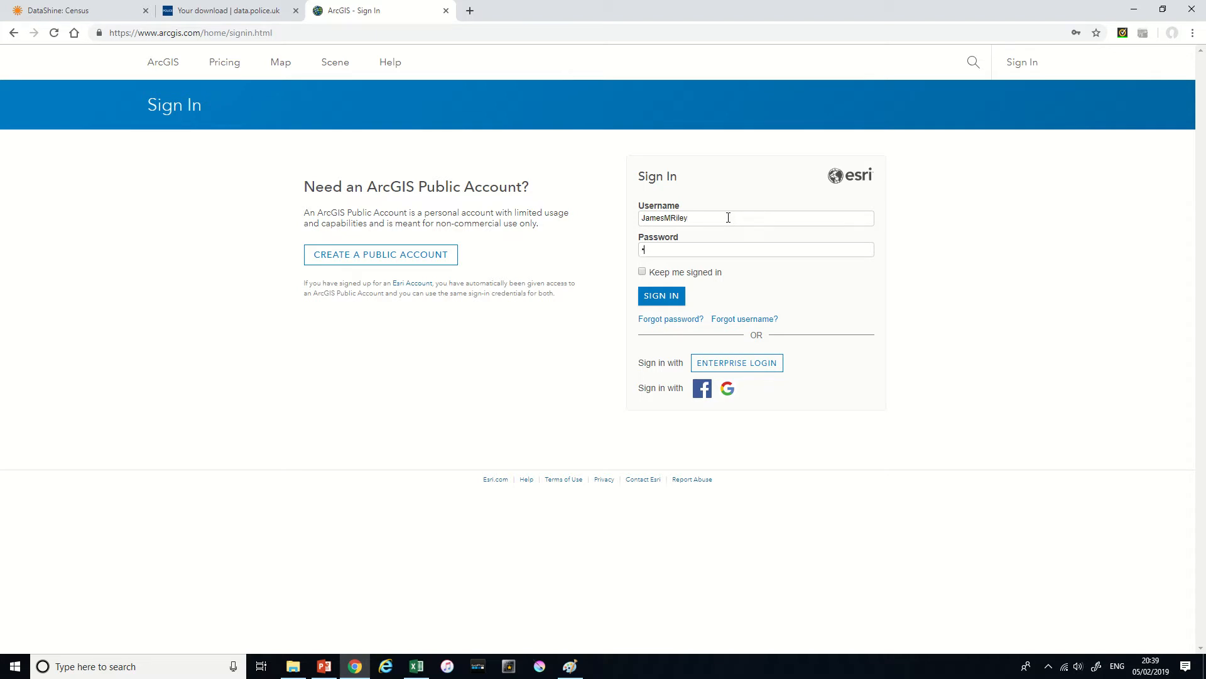
pyautogui.press('Return')
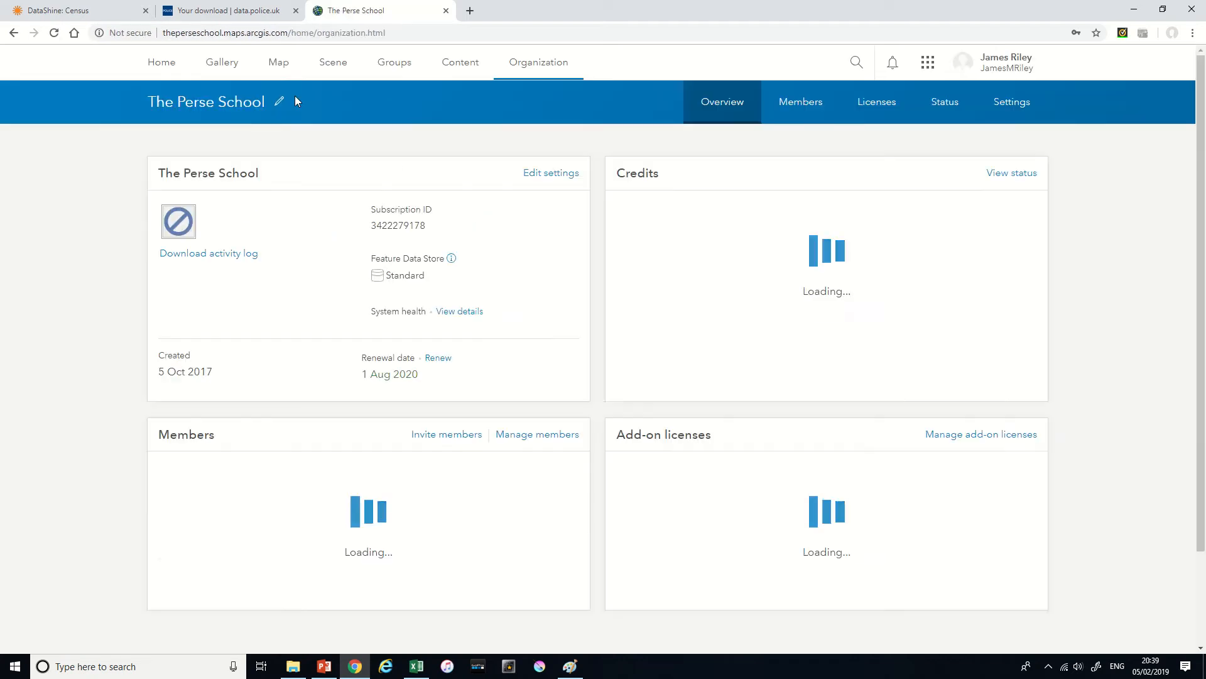
# - Open the map viewer and import "Bike crime cambridge.csv" from the Desktop as a layer from file
pyautogui.click(280, 69)
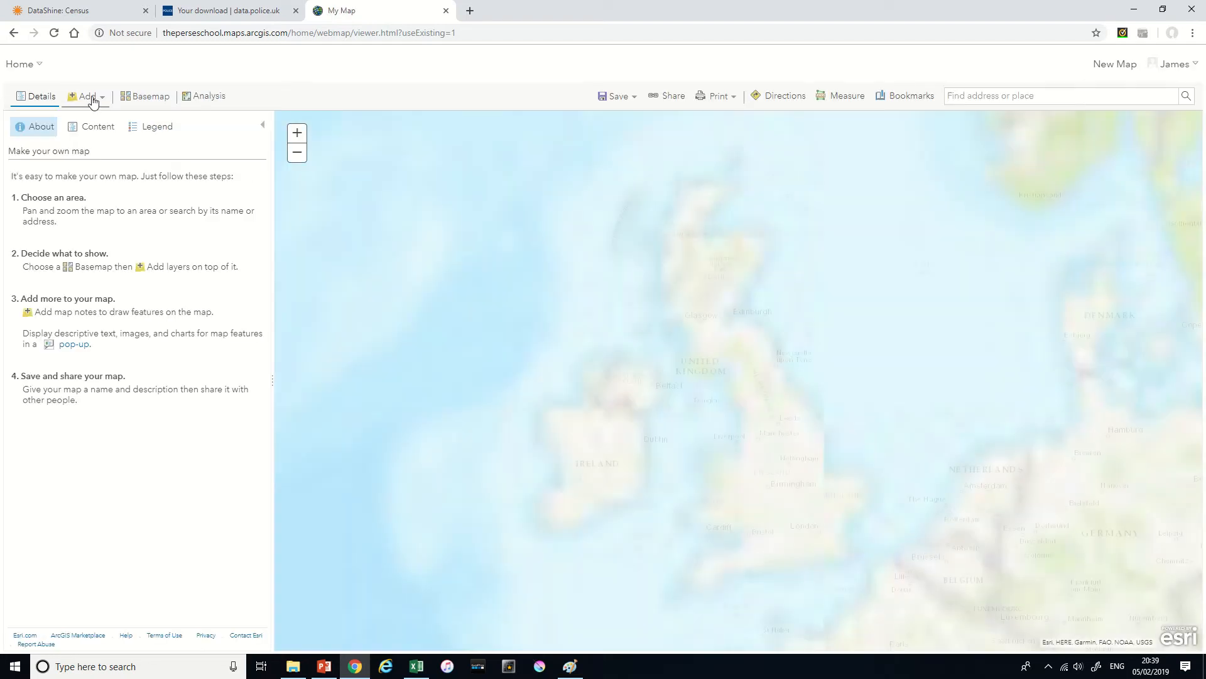
pyautogui.click(92, 101)
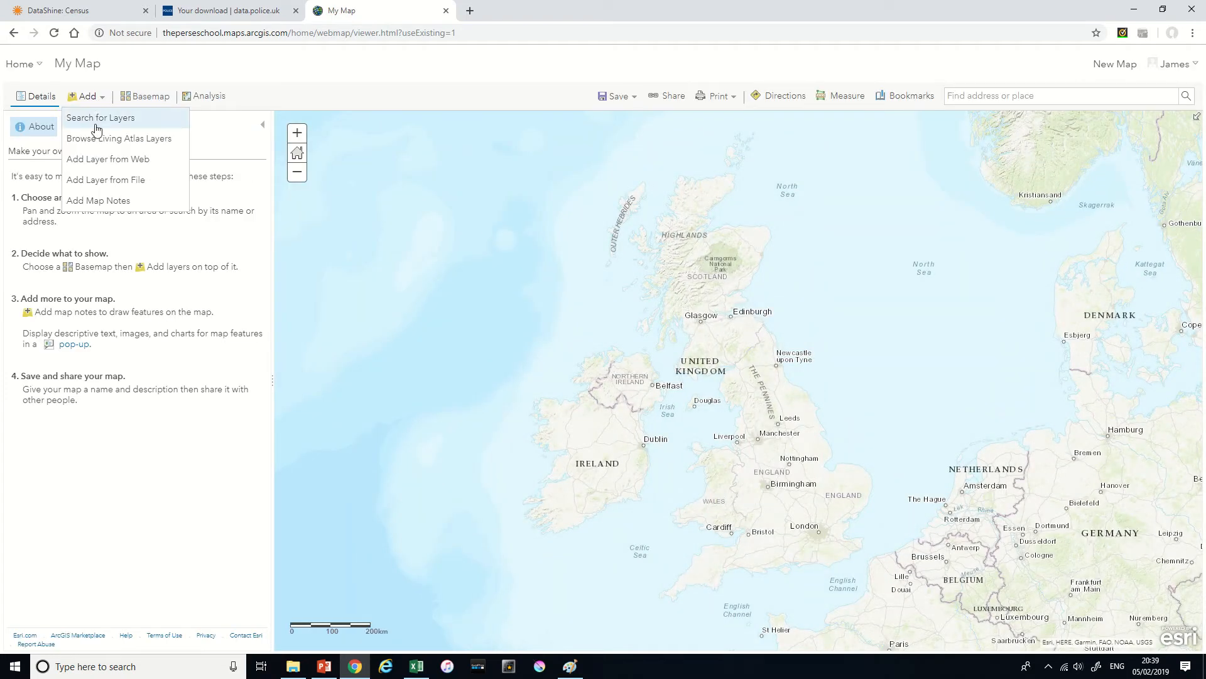
pyautogui.click(103, 182)
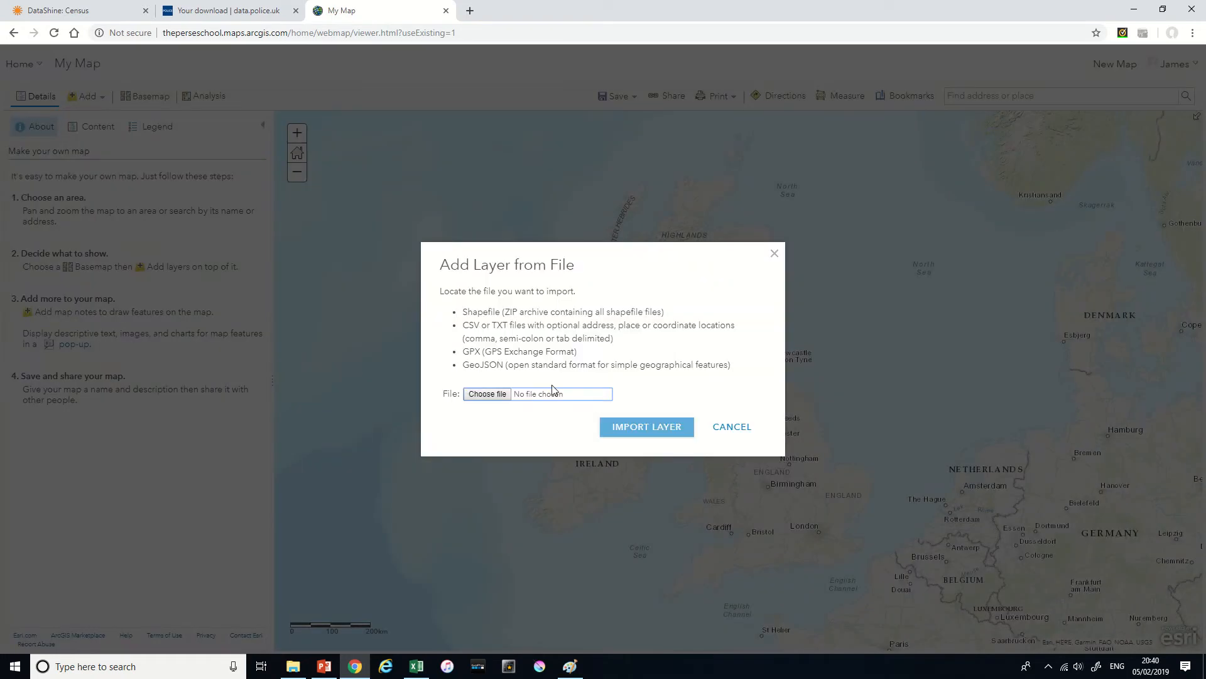
pyautogui.click(489, 396)
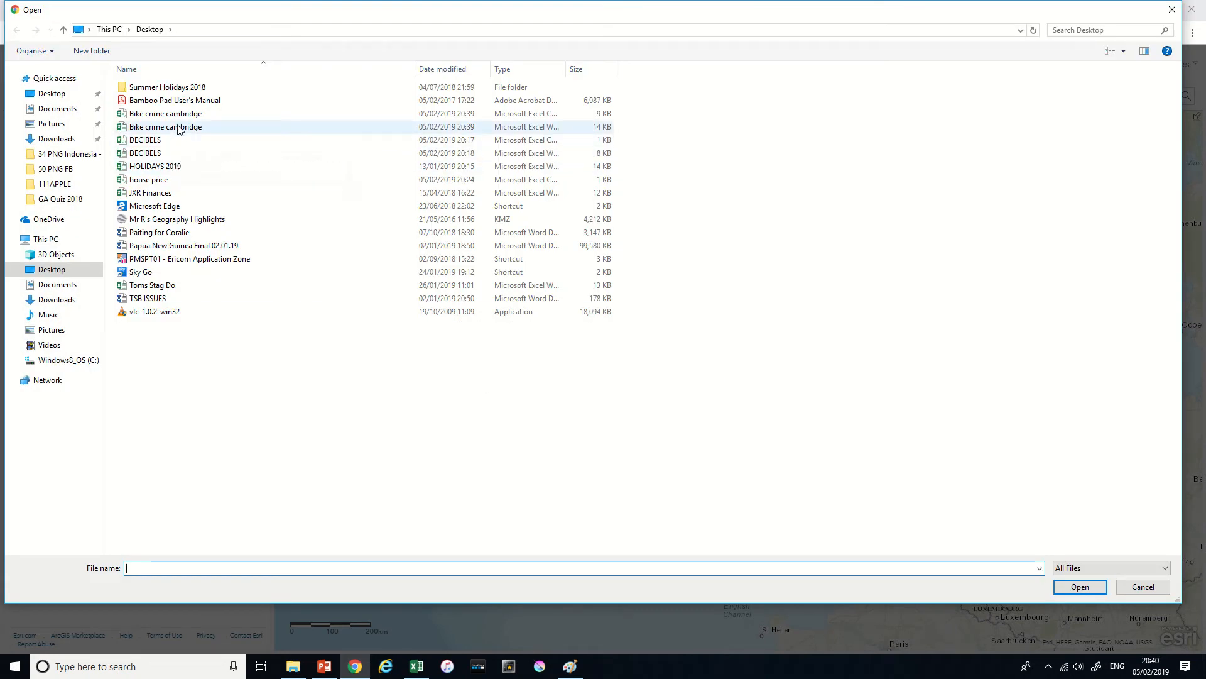
pyautogui.doubleClick(565, 65)
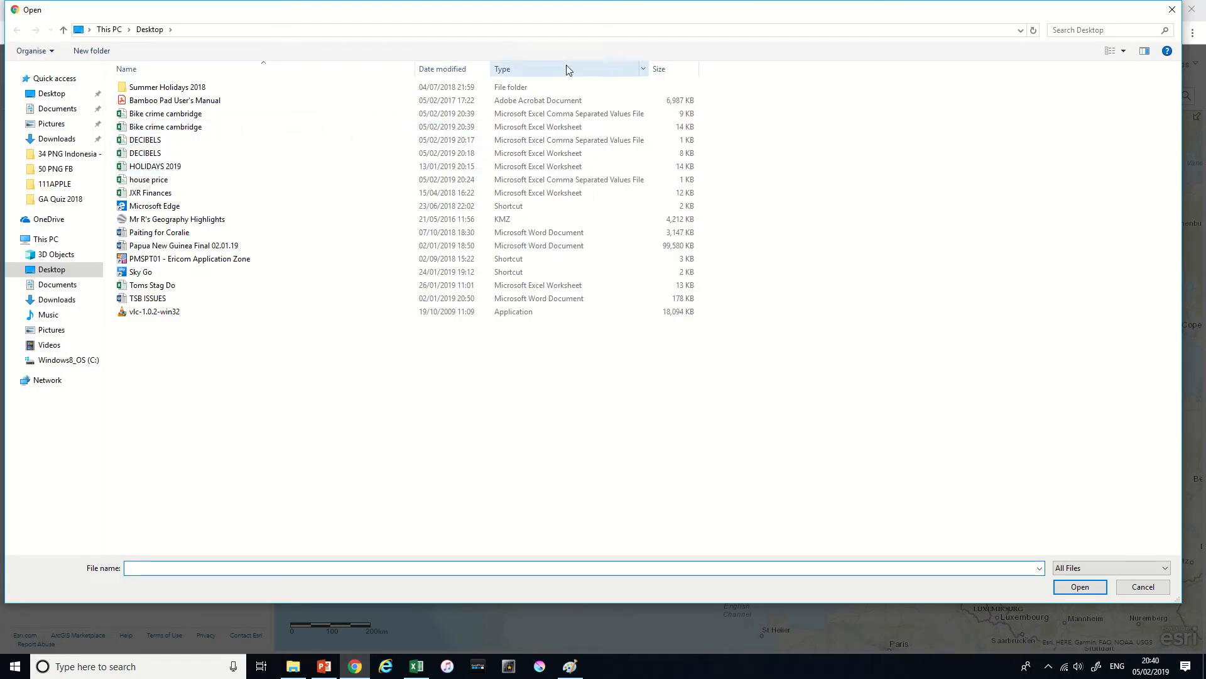
pyautogui.doubleClick(569, 117)
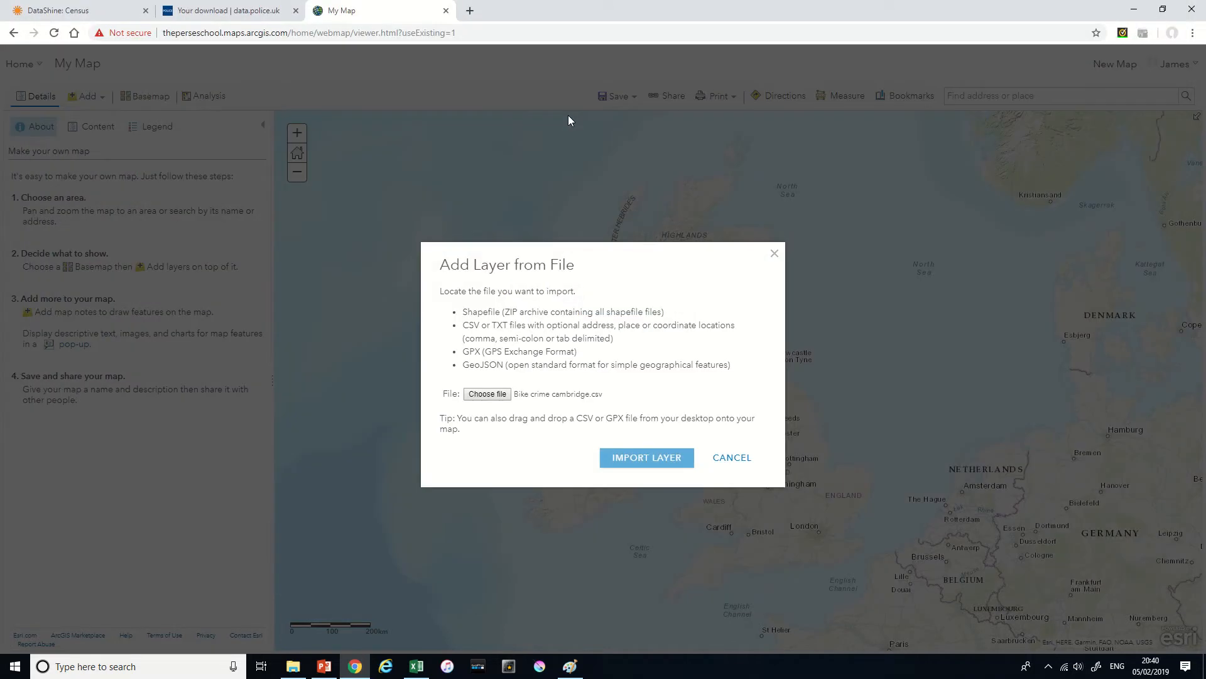
pyautogui.click(663, 457)
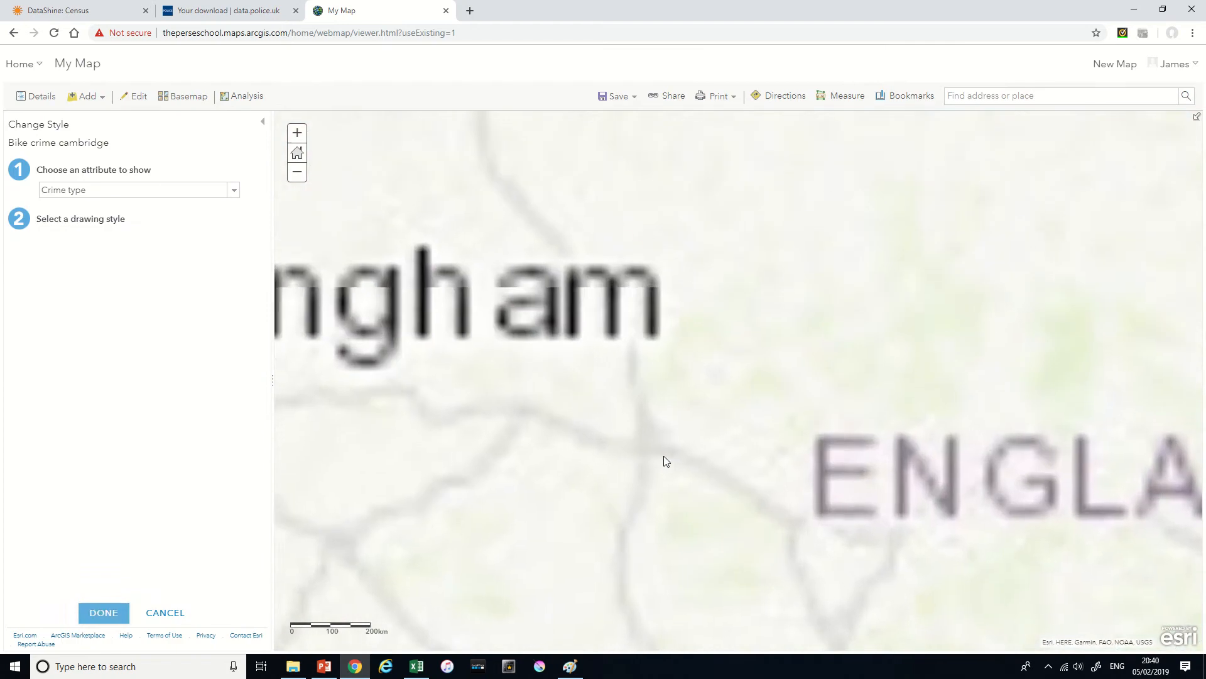
# - Examine how the bicycle theft points are distributed across Cambridgeshire and around the streets of central Cambridge
pyautogui.moveTo(779, 434); pyautogui.dragTo(670, 406)
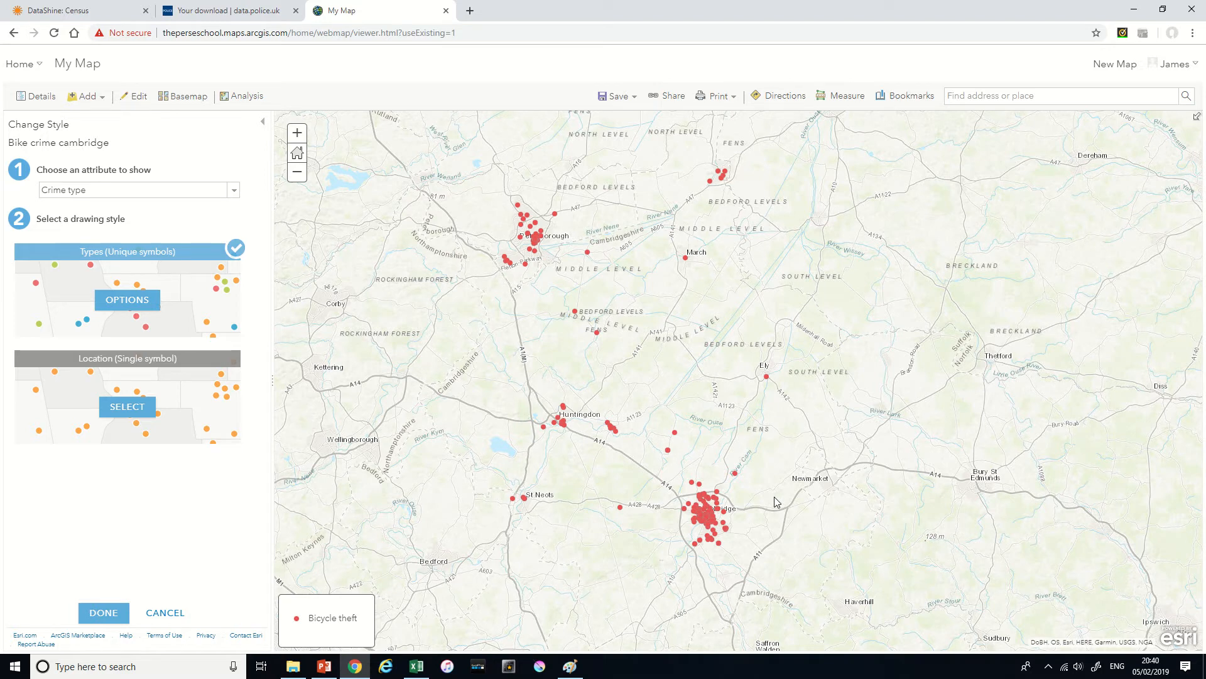
pyautogui.scroll(2, 697, 440)
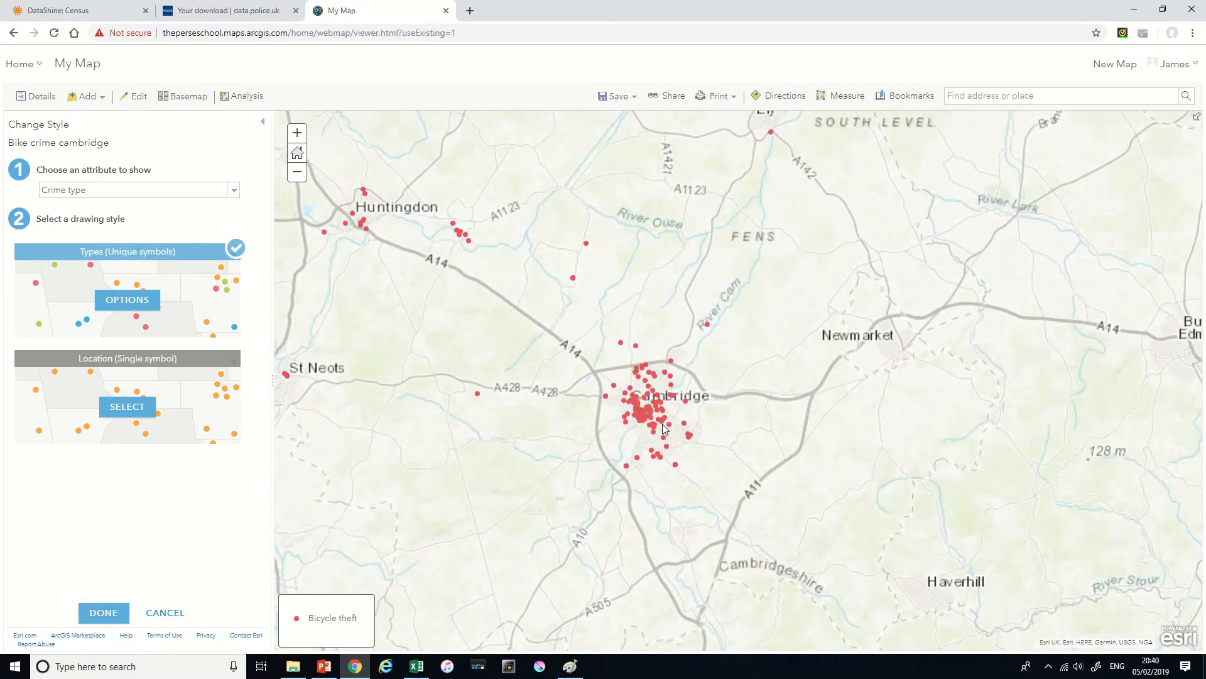
pyautogui.scroll(2, 662, 424)
pyautogui.moveTo(550, 443); pyautogui.dragTo(573, 451)
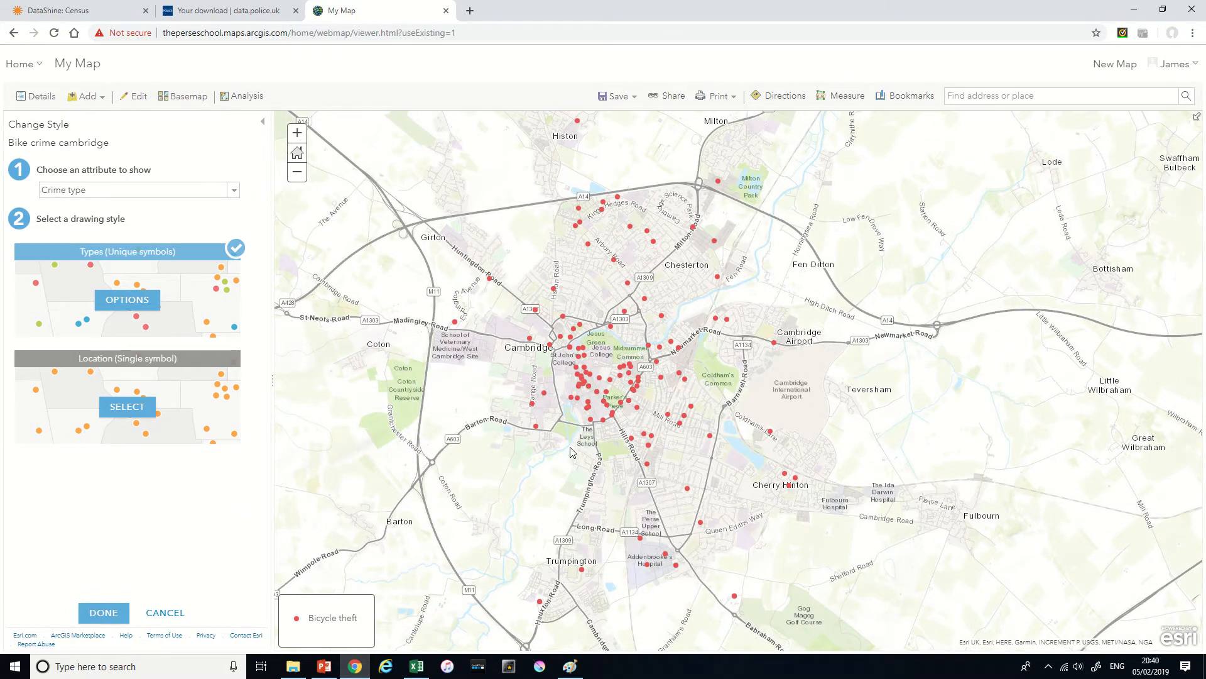
pyautogui.moveTo(554, 457); pyautogui.dragTo(578, 458)
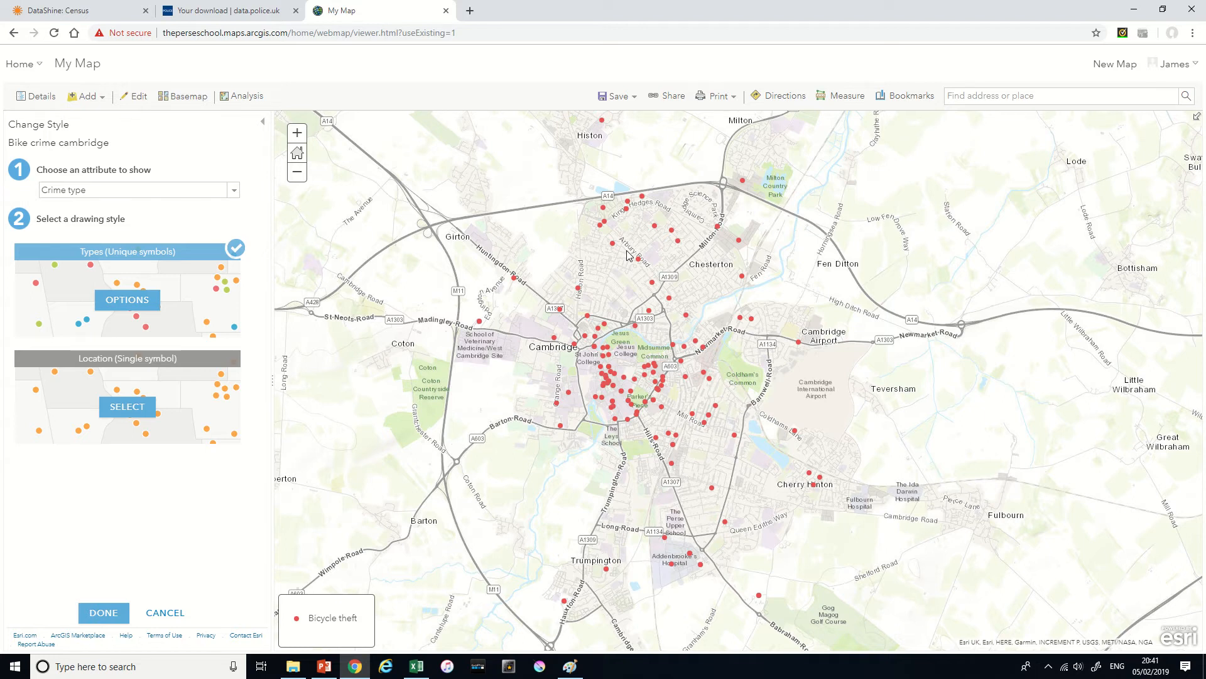
pyautogui.scroll(1, 636, 368)
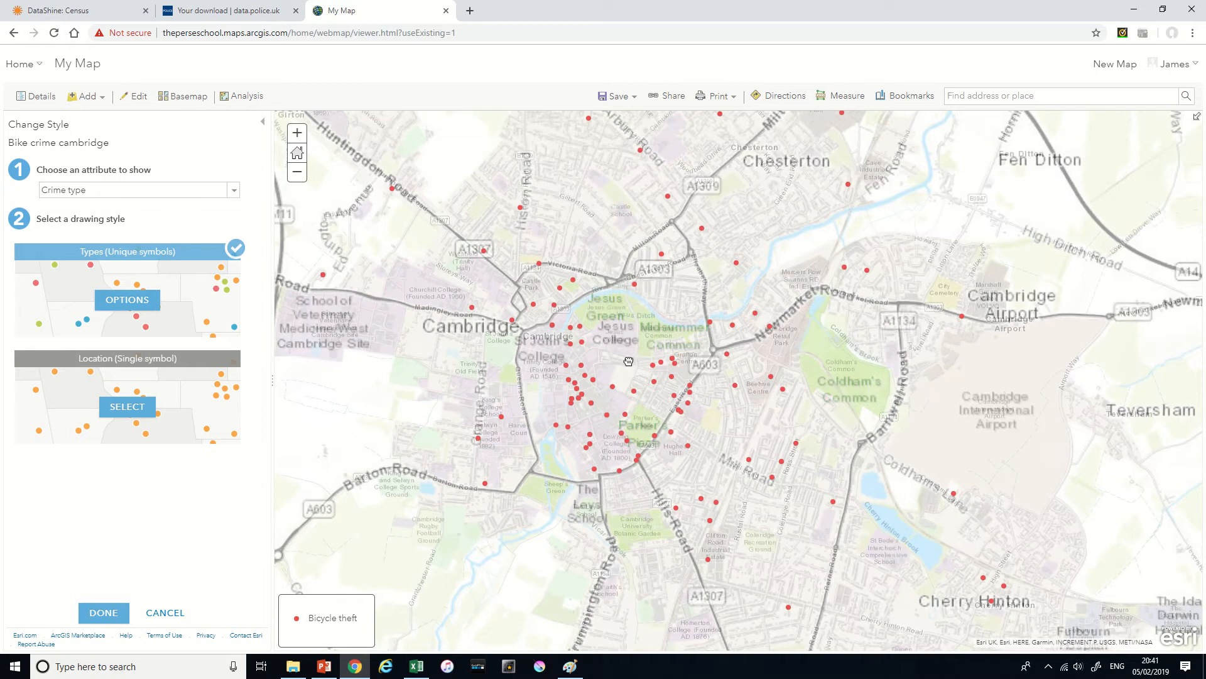
pyautogui.scroll(1, 631, 352)
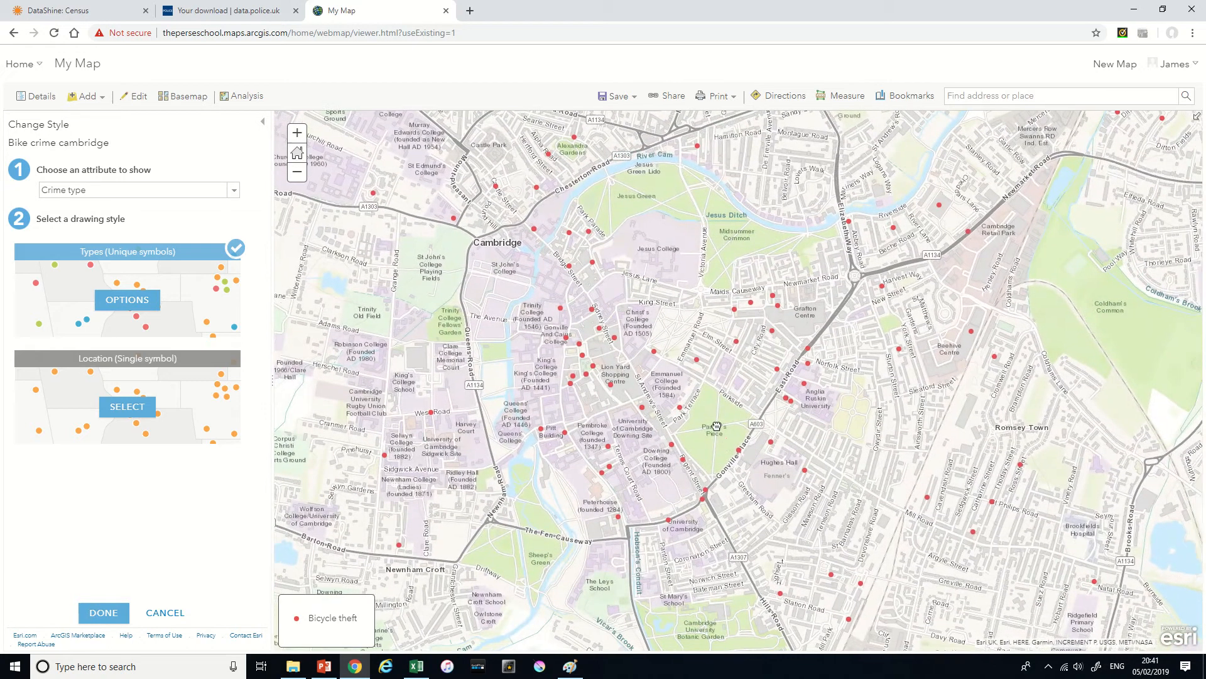
pyautogui.moveTo(717, 426); pyautogui.dragTo(712, 425)
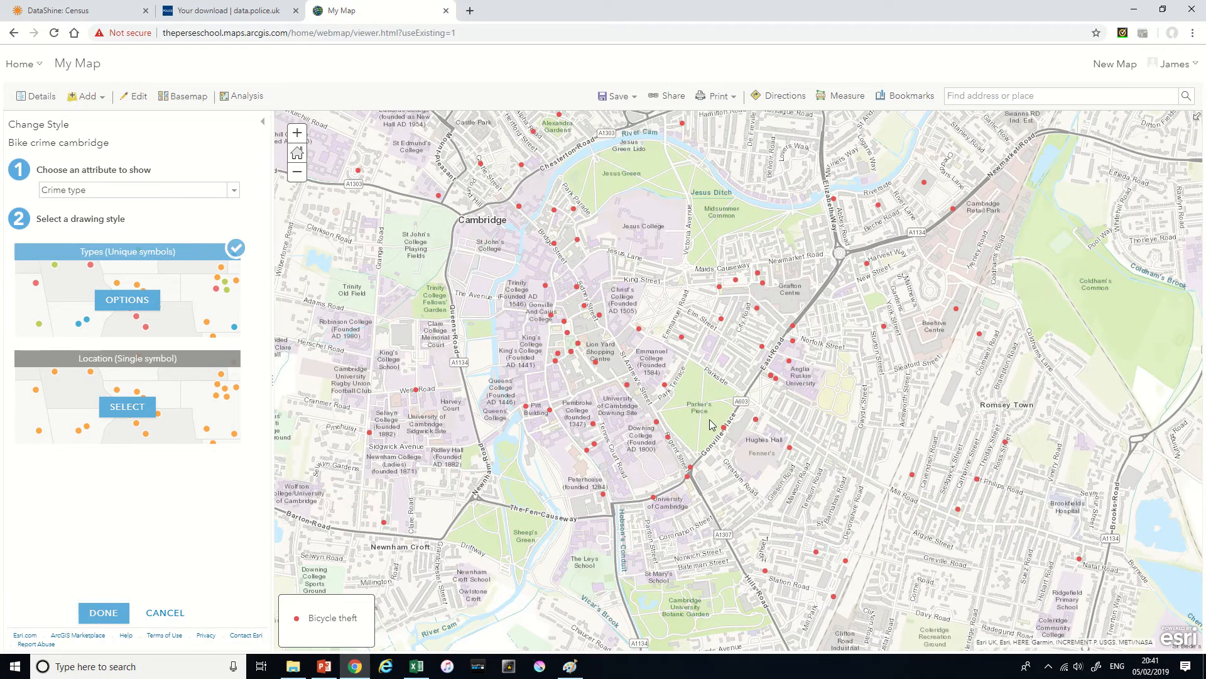
# - Open the unique symbols options for the bike crime layer and set the symbol size to 32 px
pyautogui.click(87, 96)
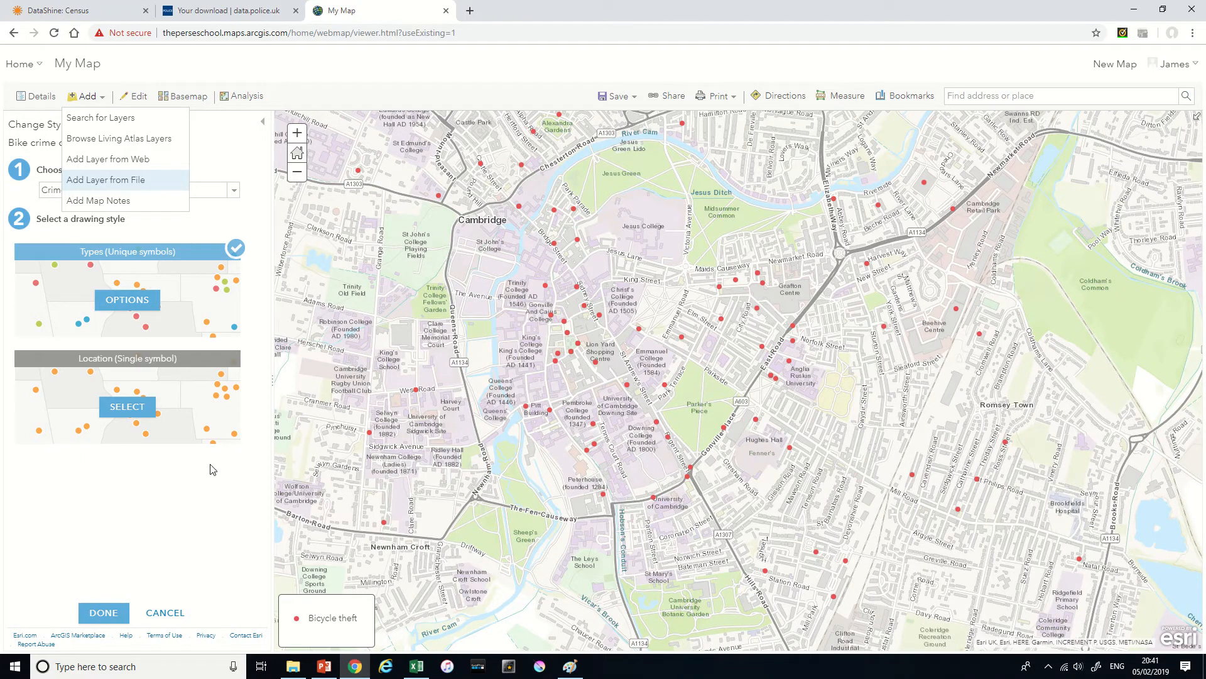
pyautogui.click(127, 299)
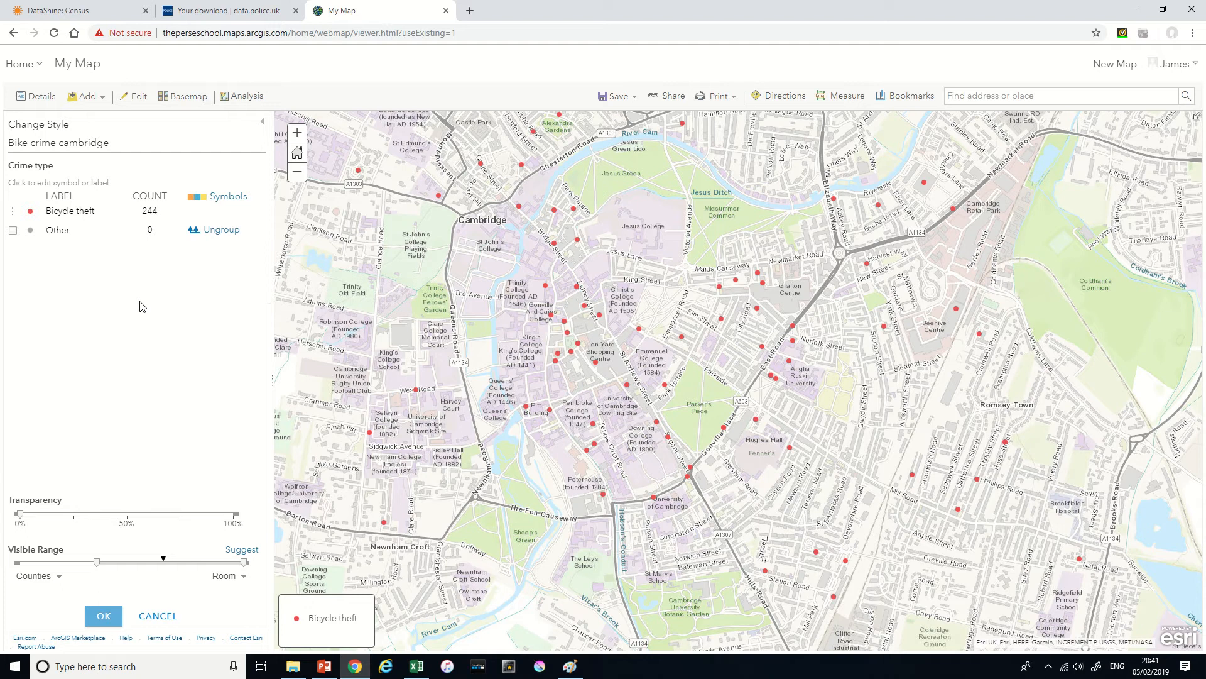
pyautogui.click(73, 213)
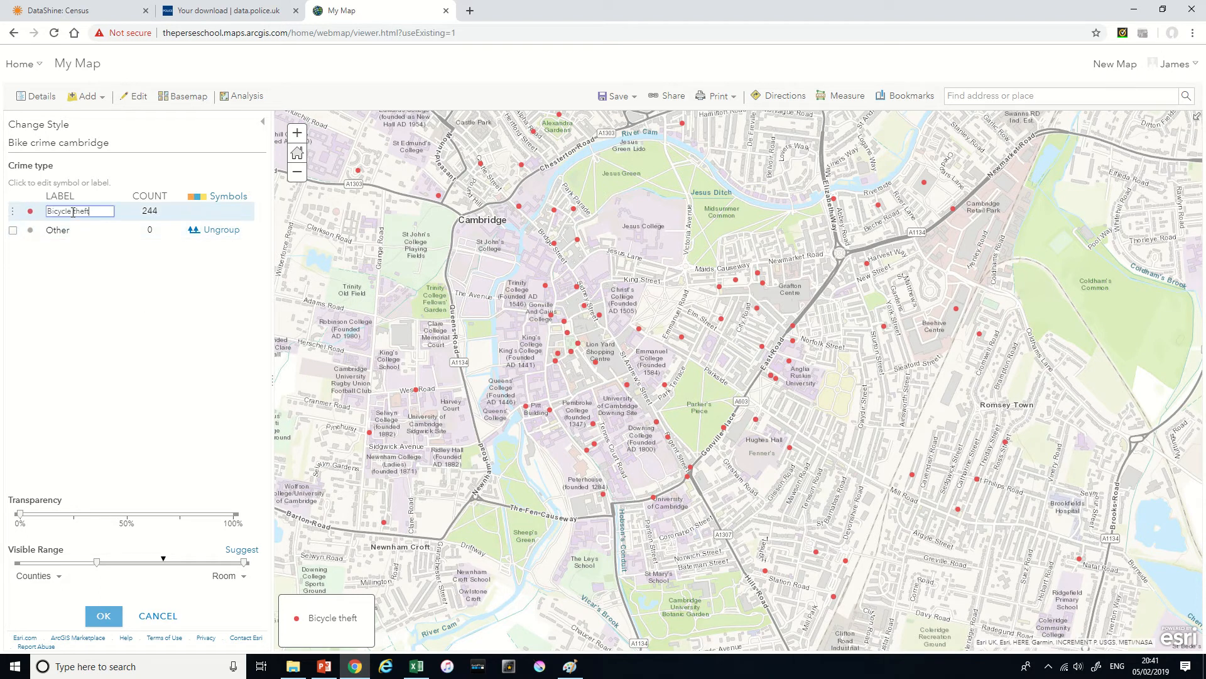
pyautogui.click(186, 221)
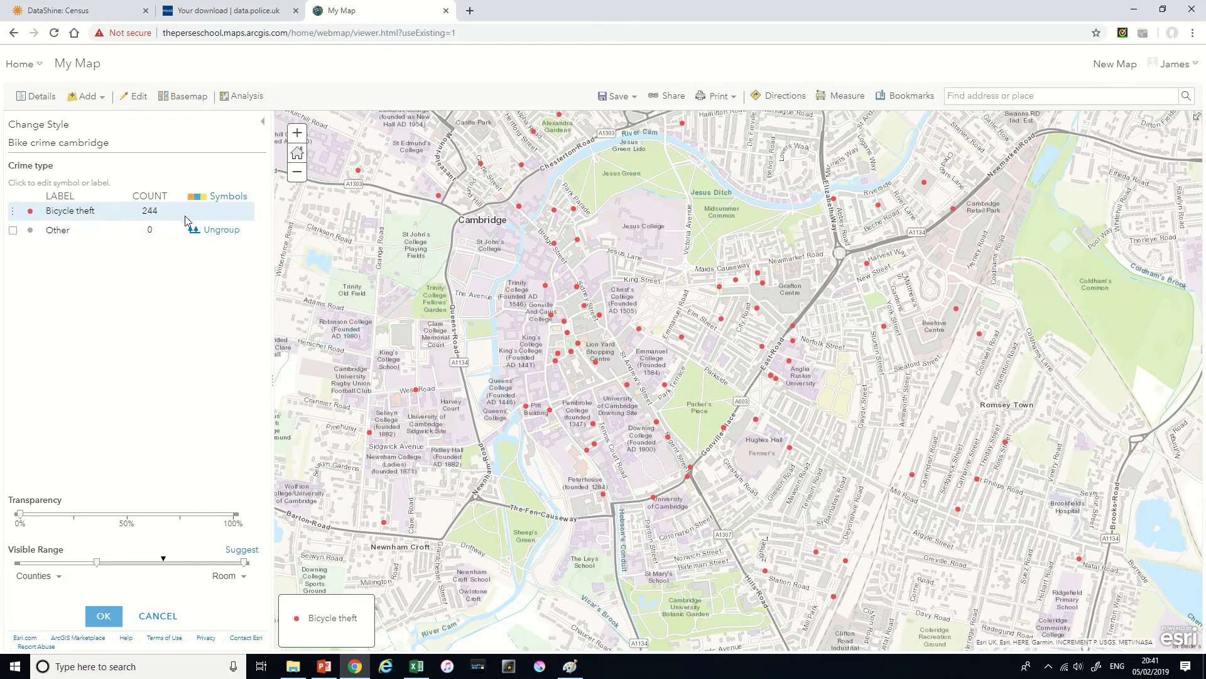
pyautogui.click(232, 197)
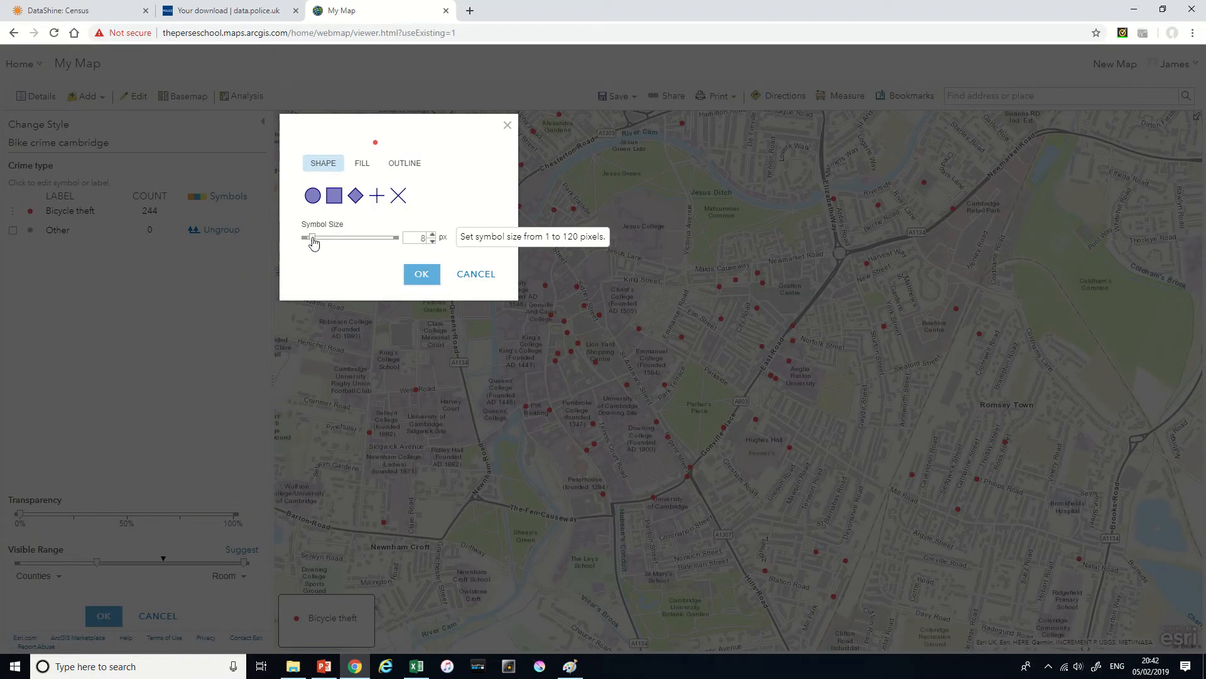
pyautogui.moveTo(312, 240); pyautogui.dragTo(329, 244)
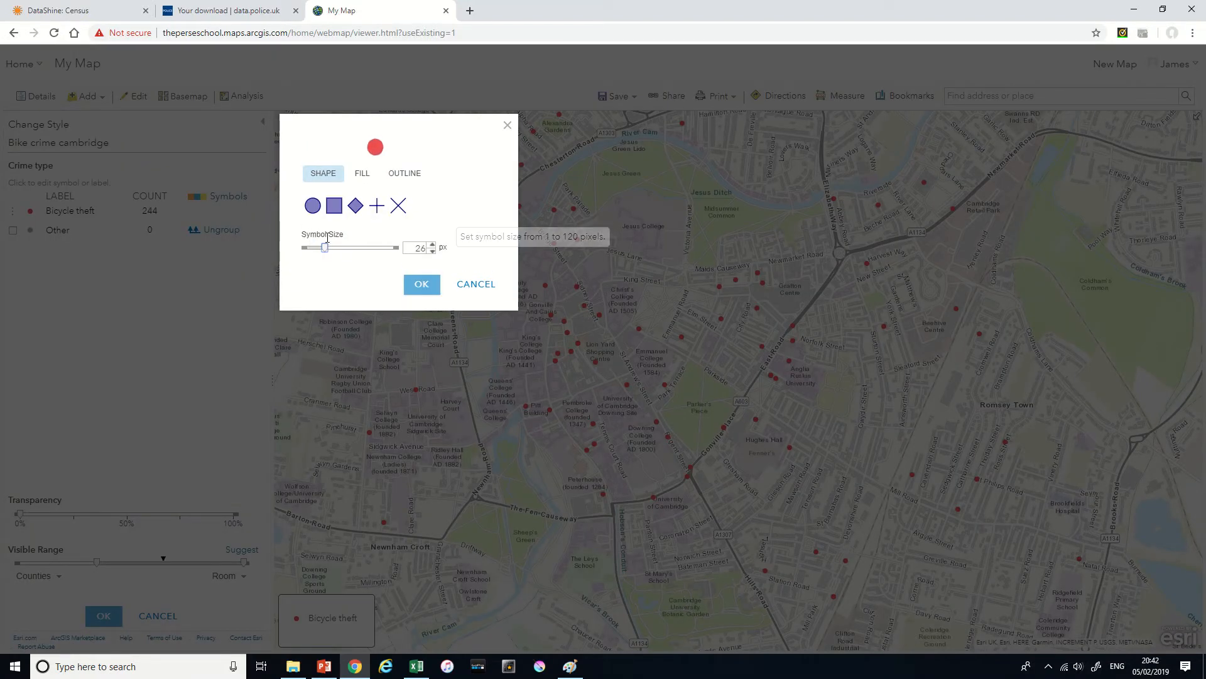
# - Choose a colour ramp with a red fill for the bicycle theft symbols and apply the symbol changes
pyautogui.click(362, 182)
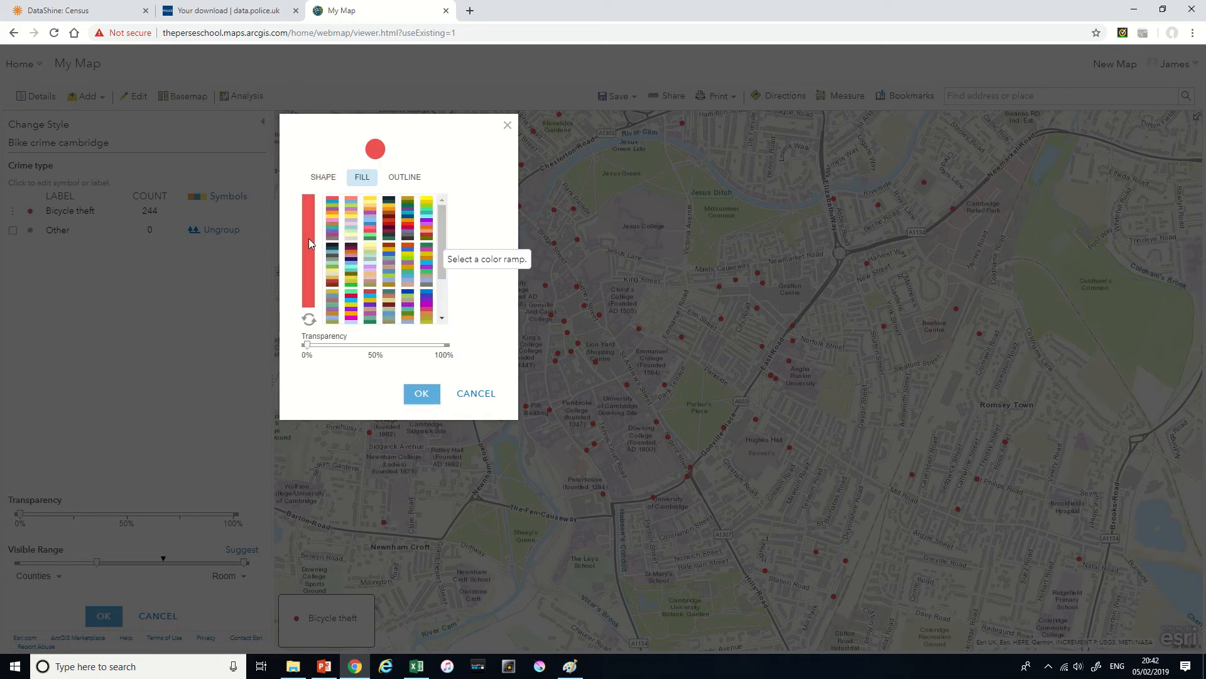
pyautogui.click(349, 224)
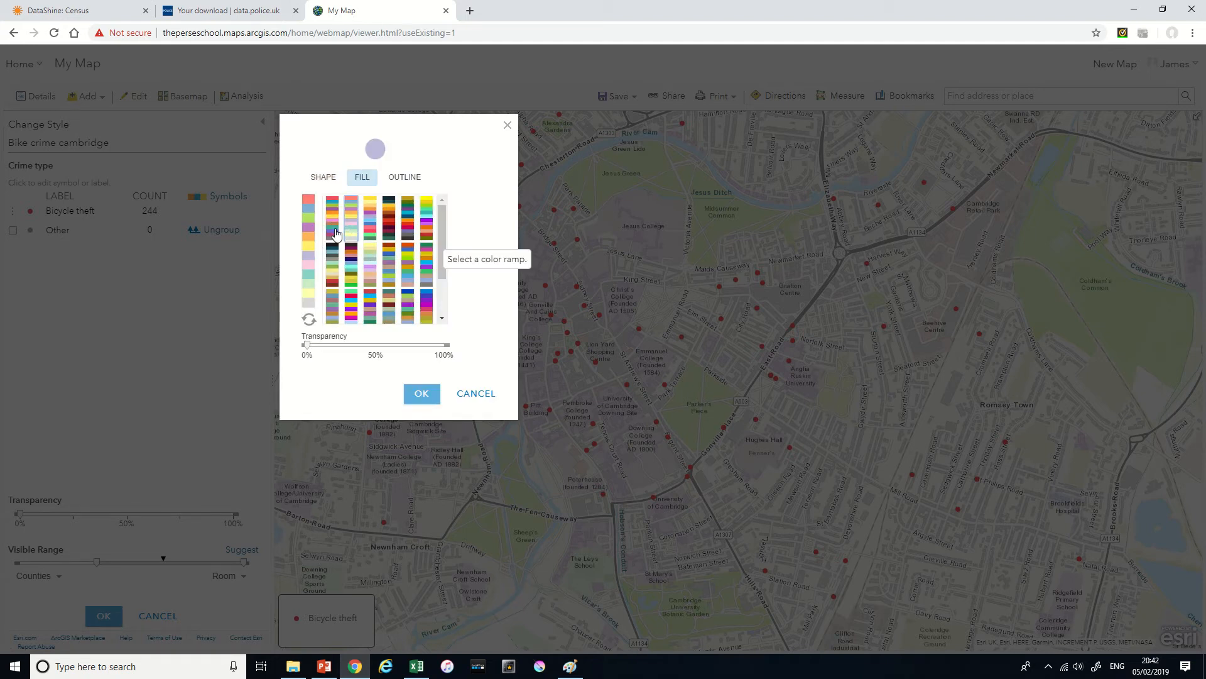
pyautogui.click(338, 242)
pyautogui.click(420, 393)
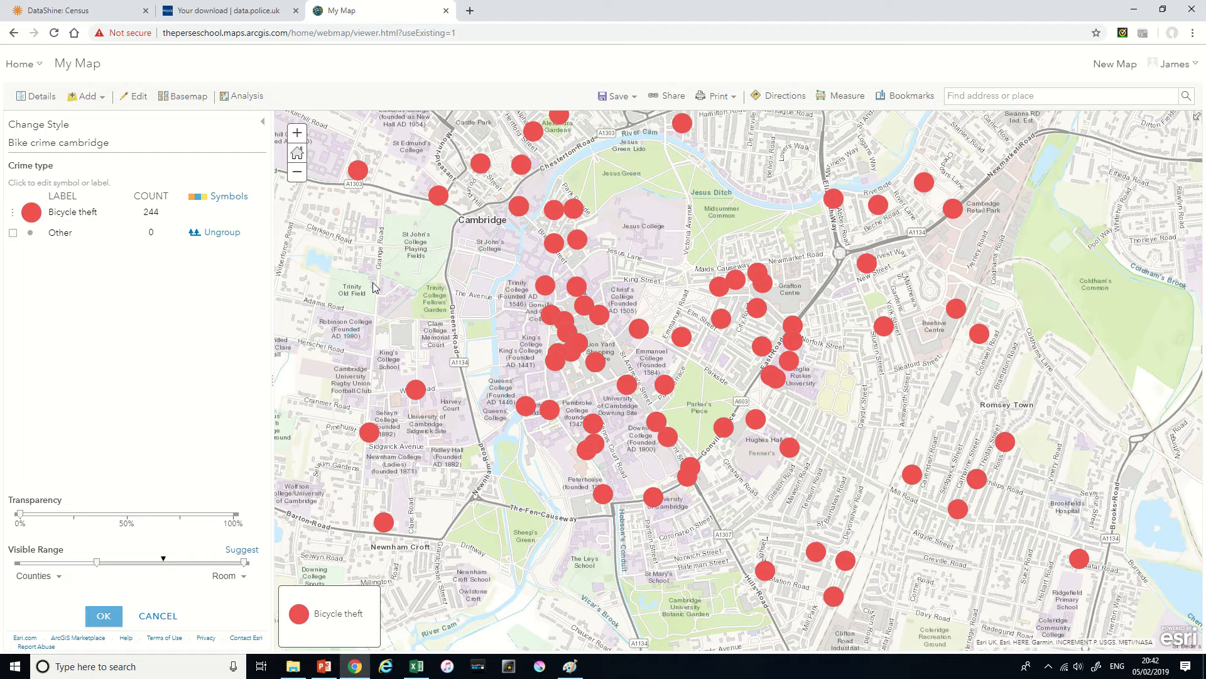
pyautogui.click(219, 8)
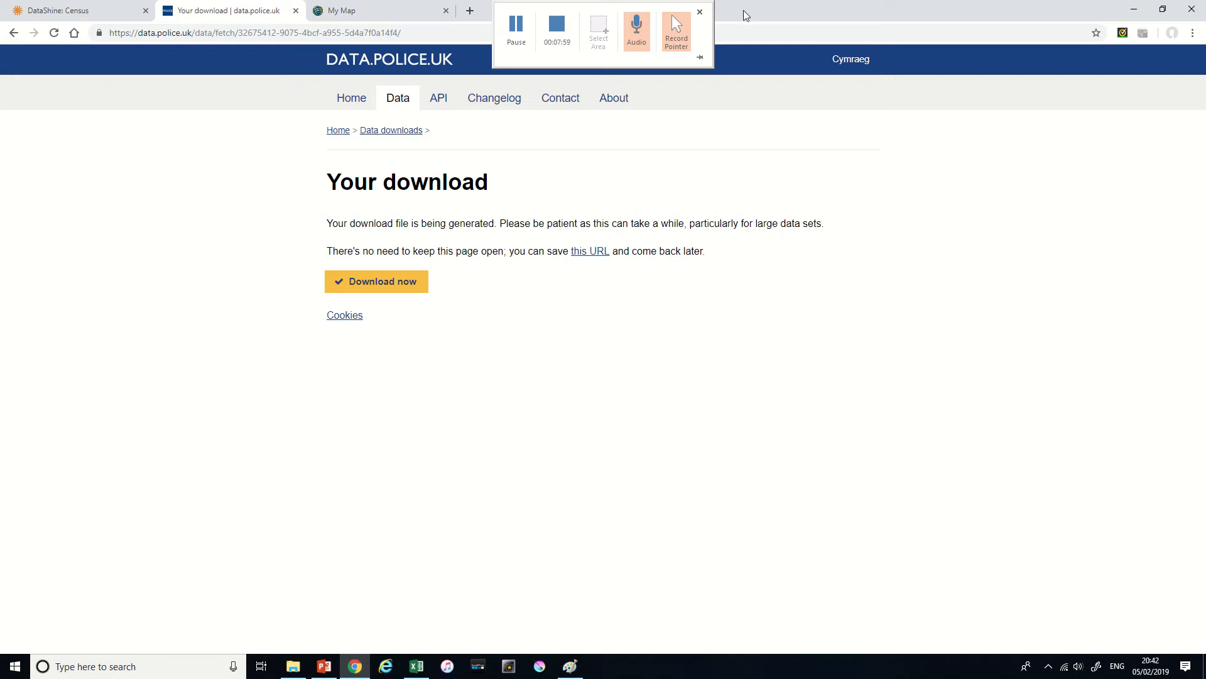
pyautogui.click(470, 11)
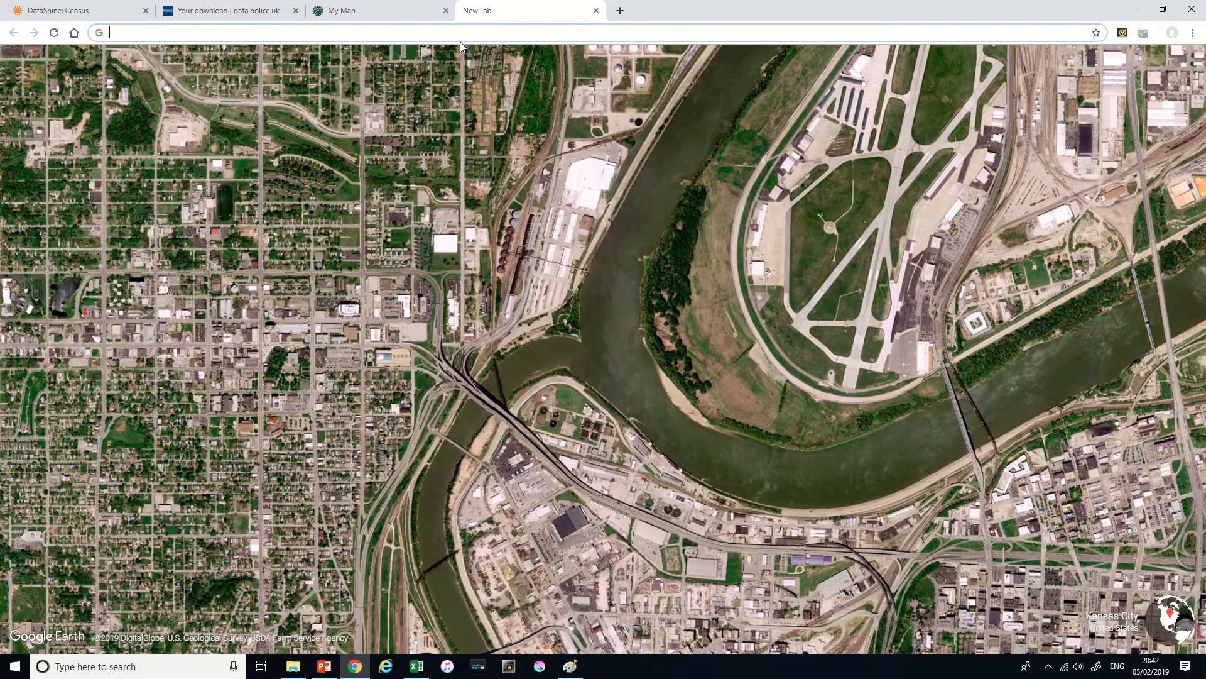
pyautogui.write('http')
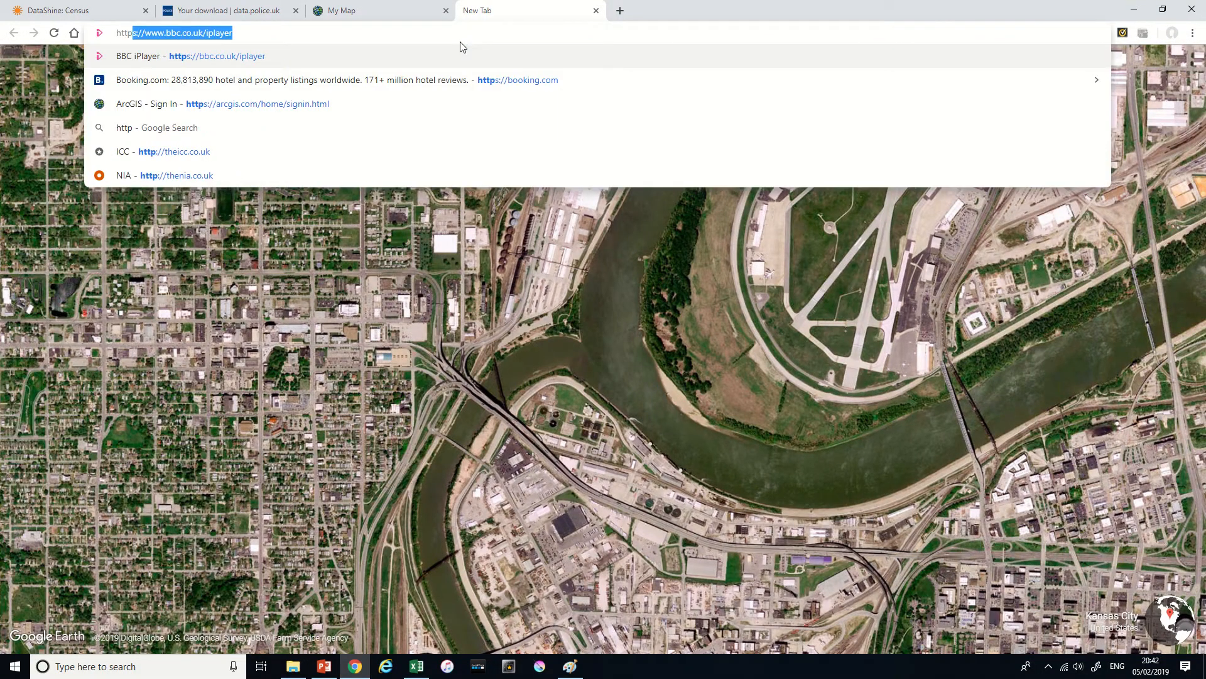
pyautogui.write('s')
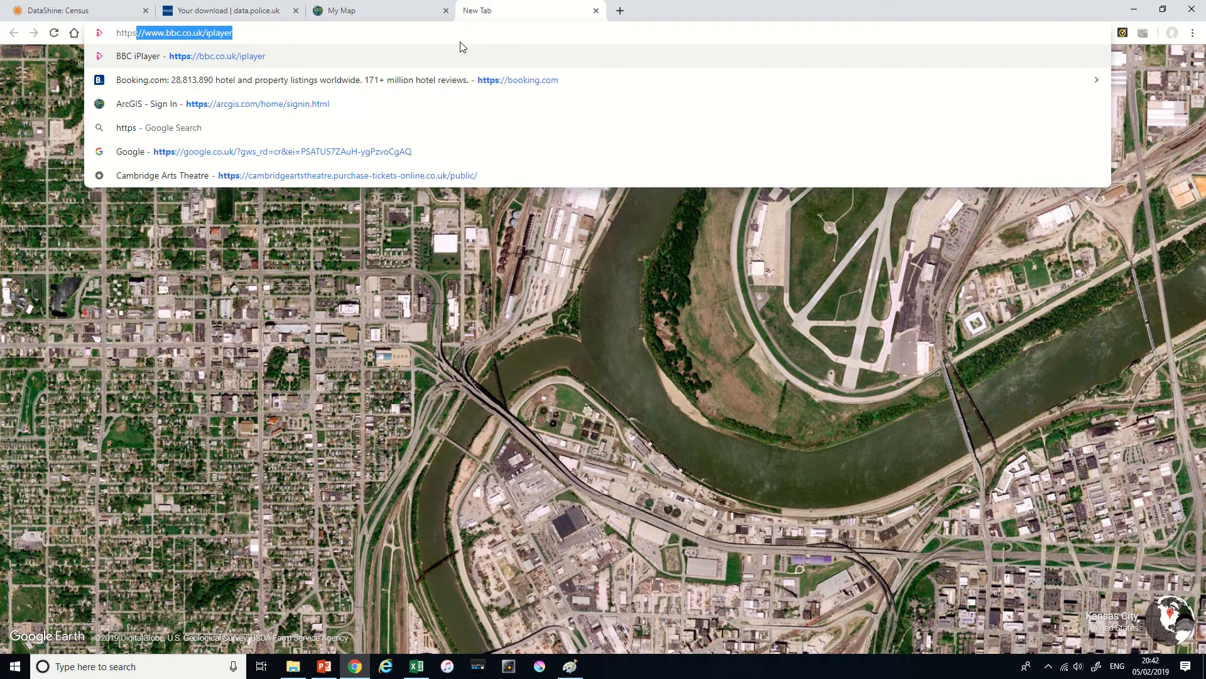
pyautogui.write(':')
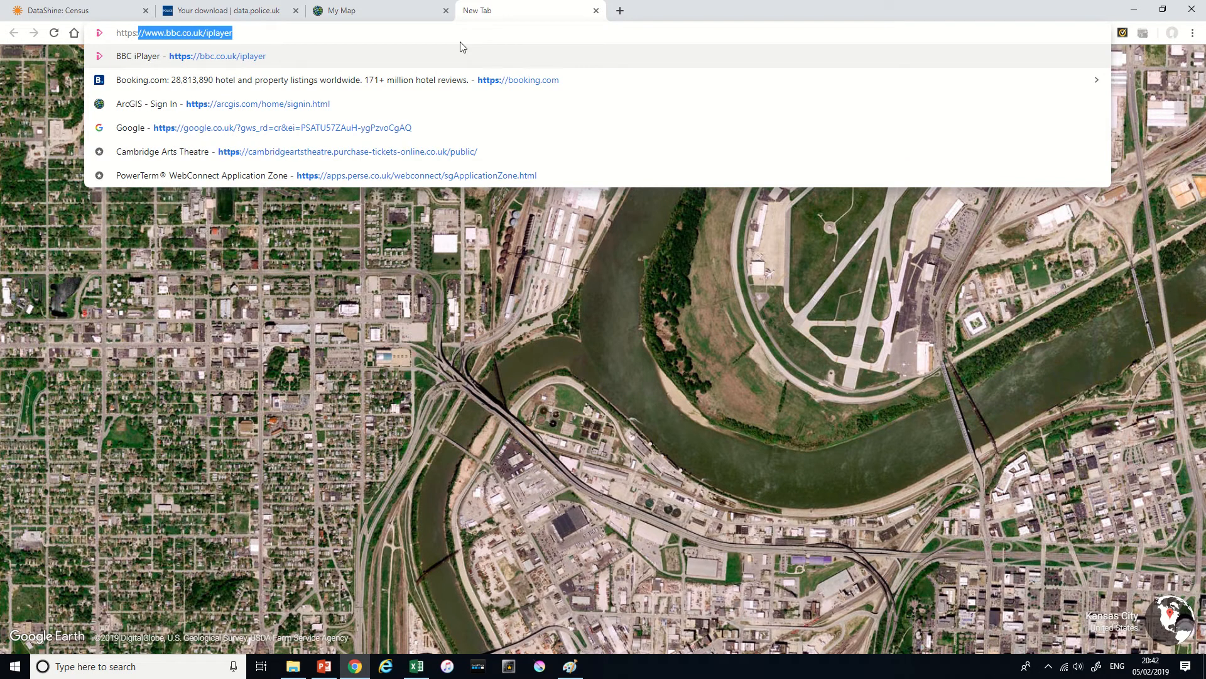
pyautogui.write('//ww')
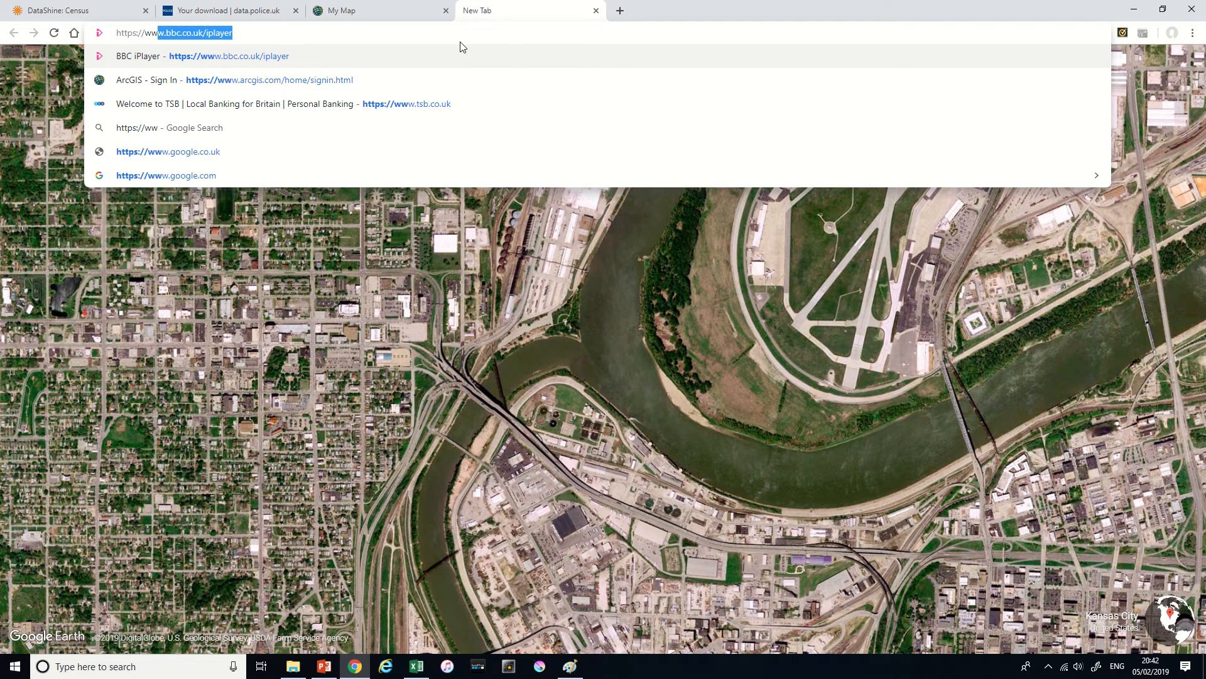
pyautogui.write('w.')
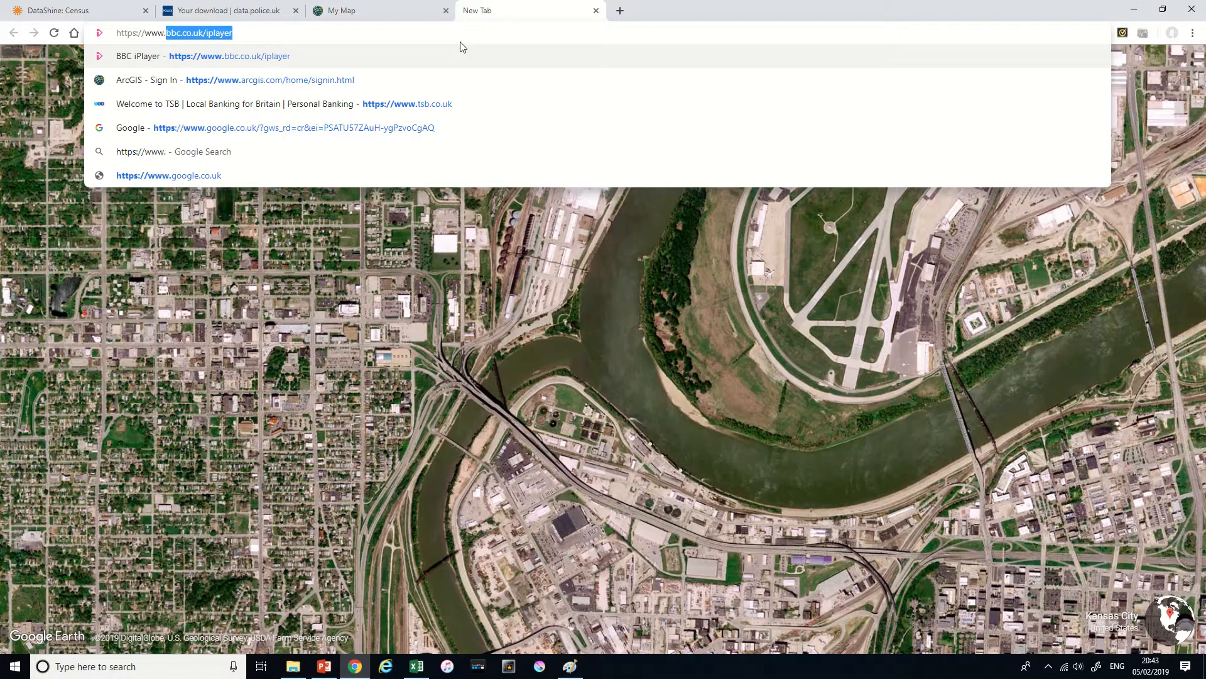
pyautogui.write('police')
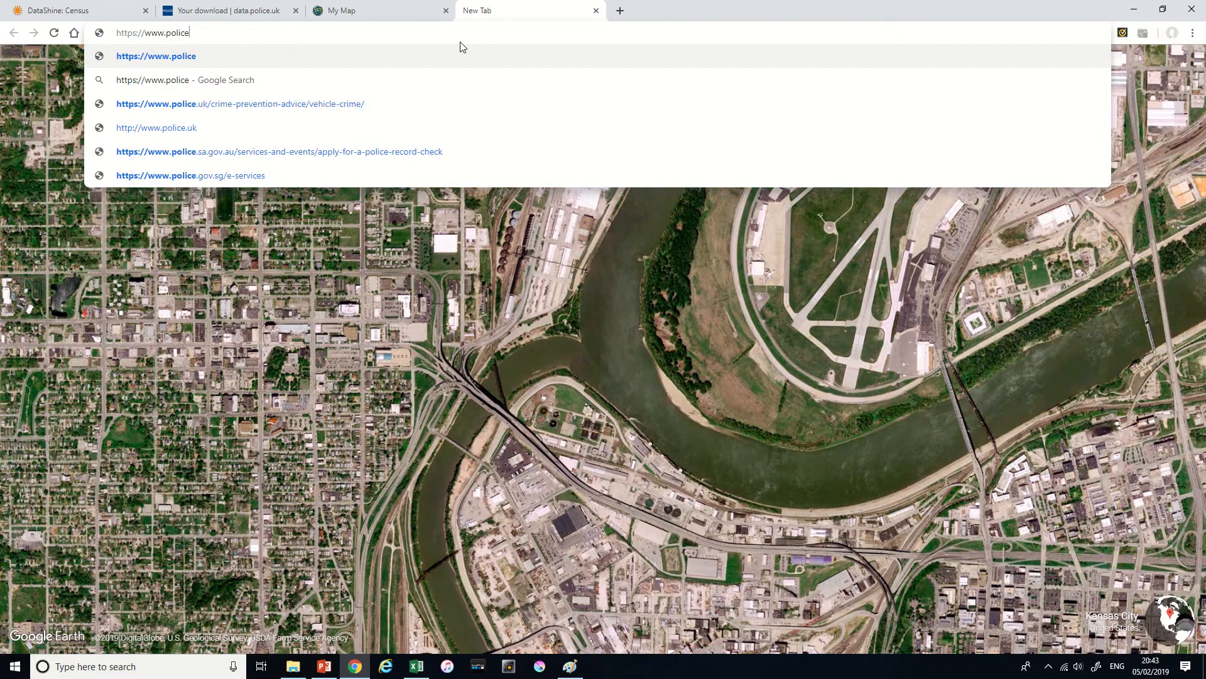
pyautogui.write('.')
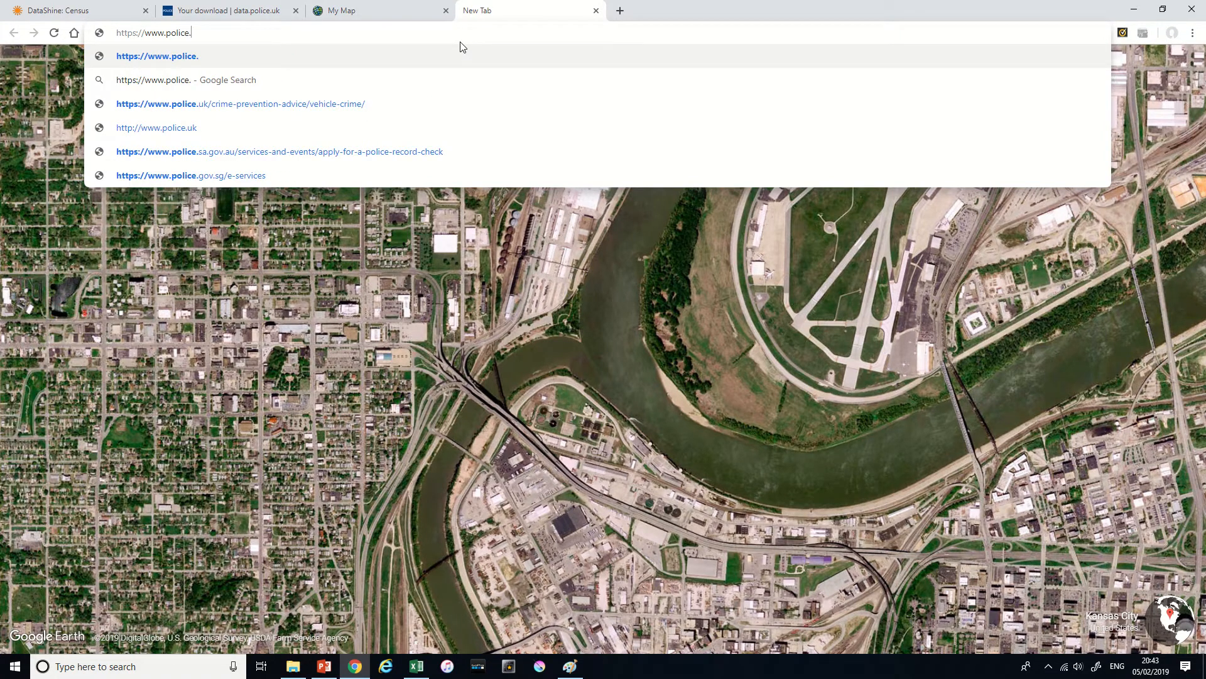
pyautogui.write('uk/')
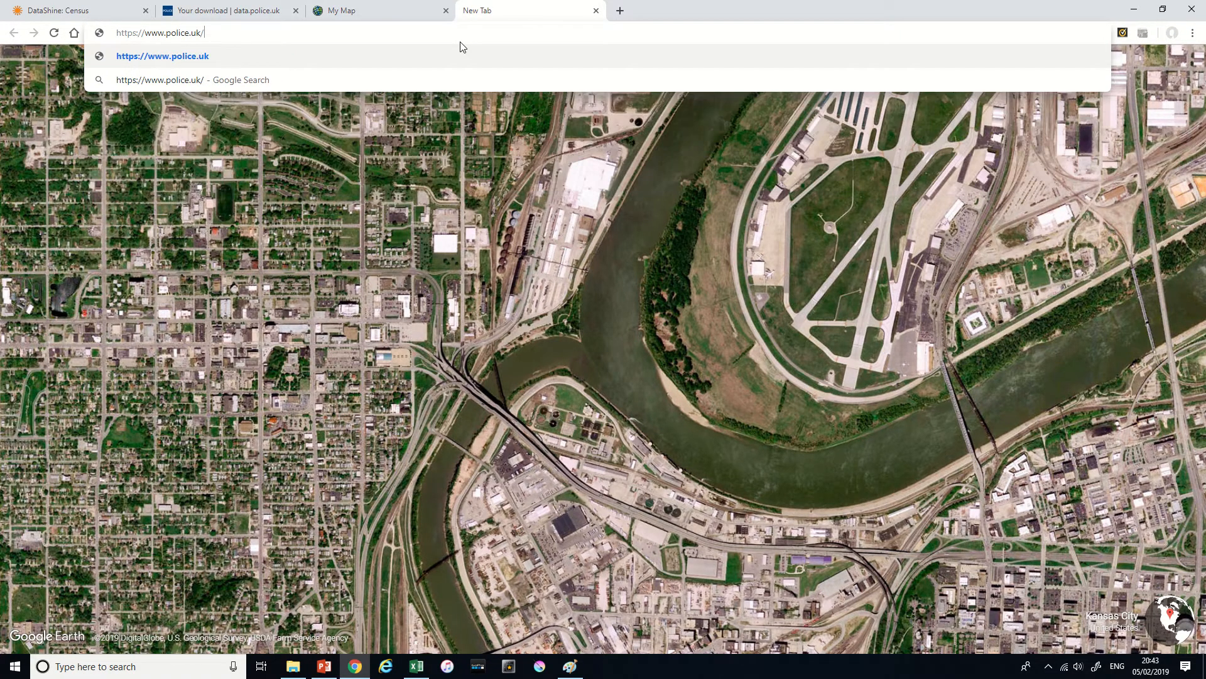
pyautogui.press('Return')
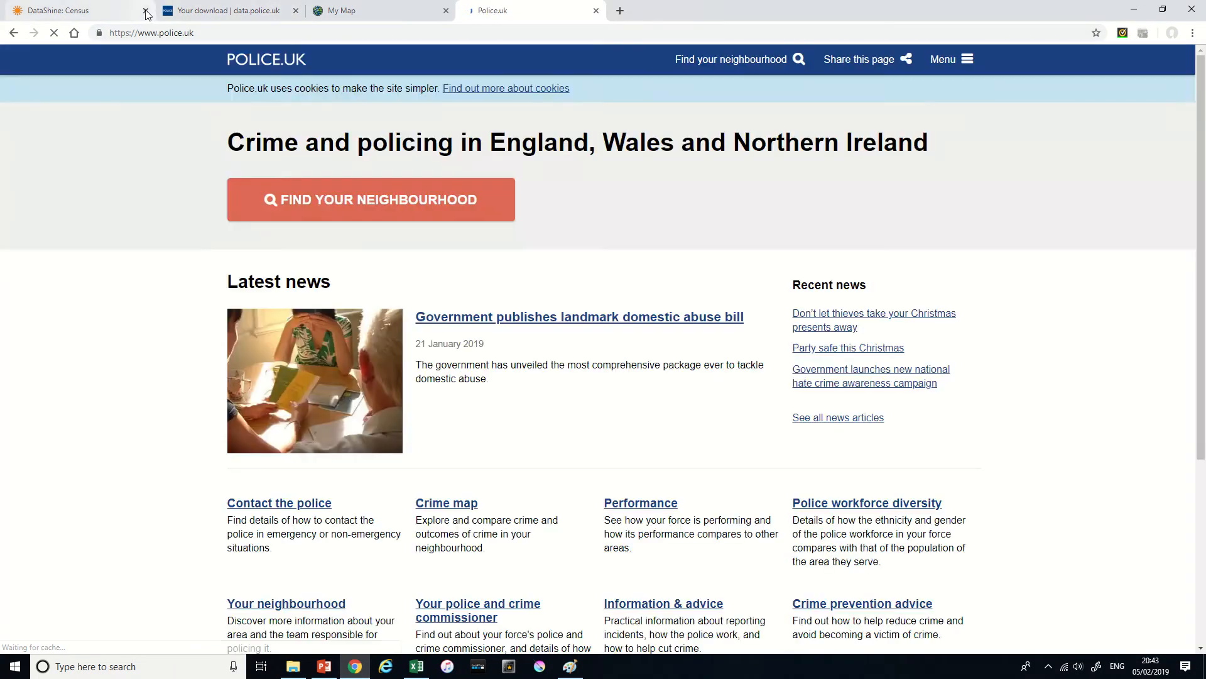
pyautogui.click(145, 11)
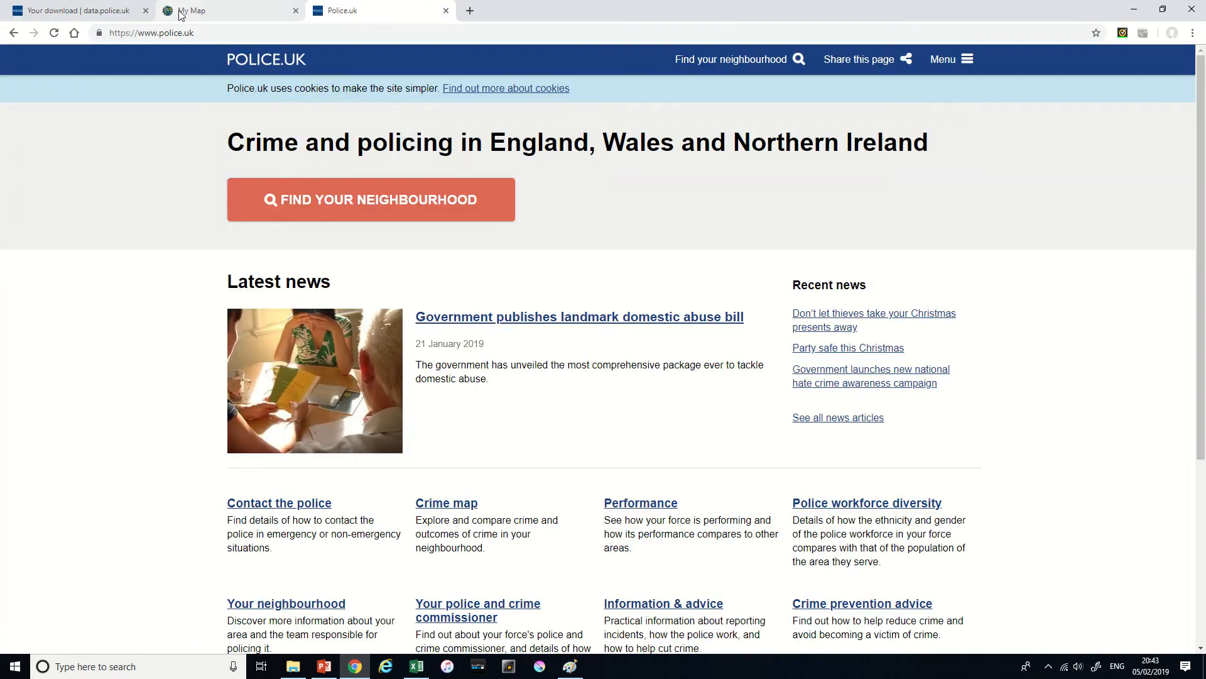
pyautogui.click(145, 11)
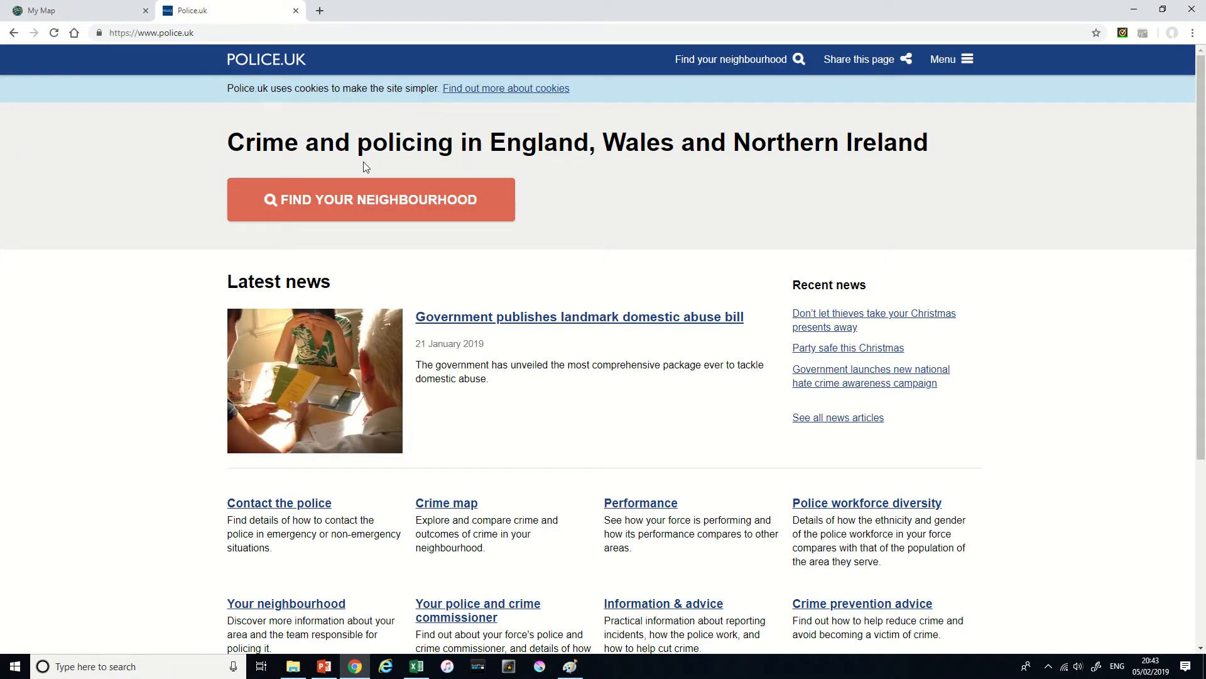
# - Search for the neighbourhood "cambridge" and open the Cambridge City Centre policing team page
pyautogui.click(396, 205)
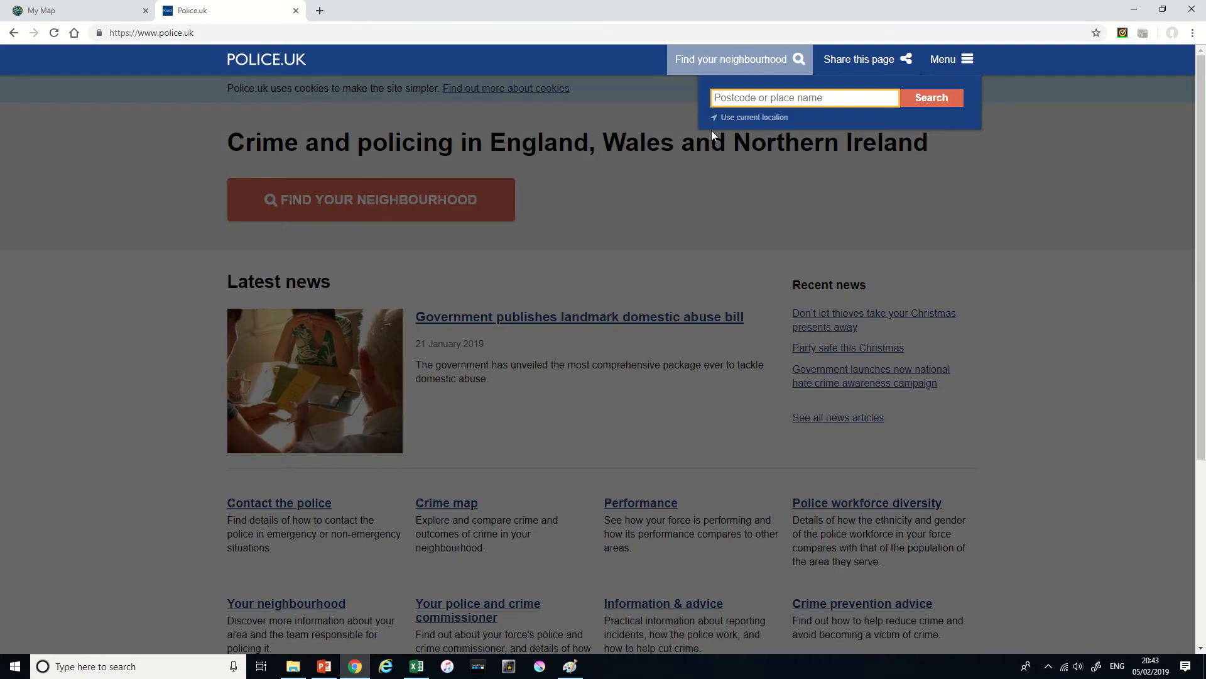
pyautogui.write('cambridge')
pyautogui.press('Return')
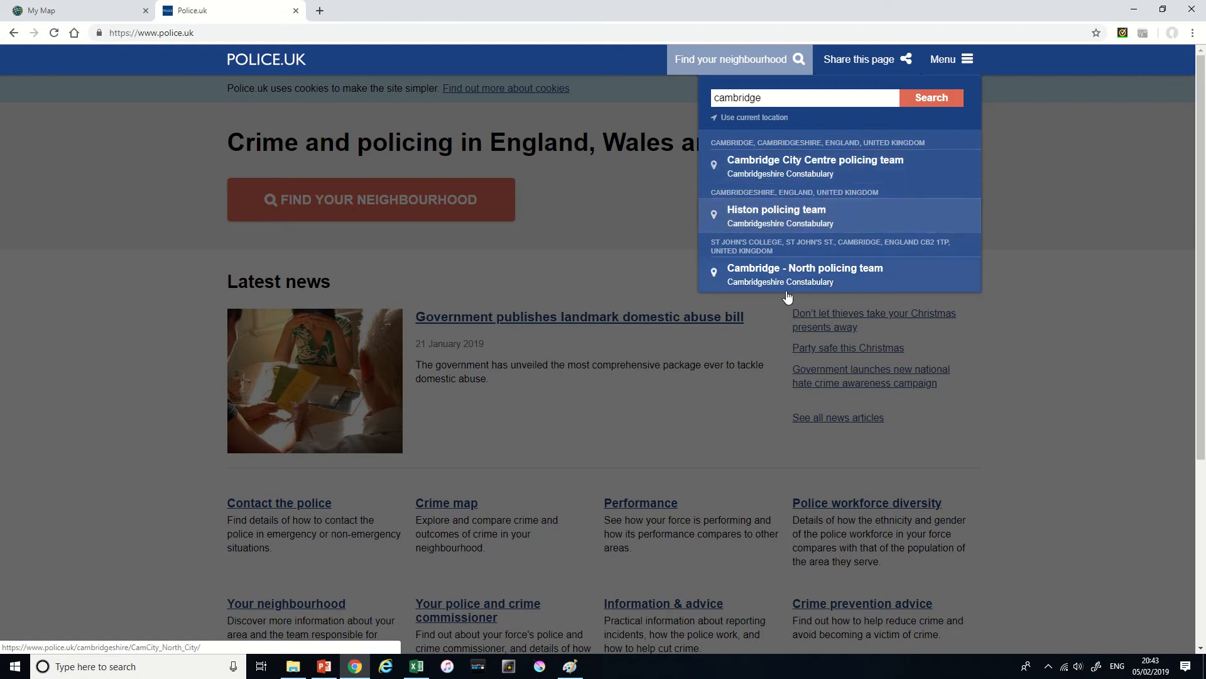
pyautogui.click(797, 168)
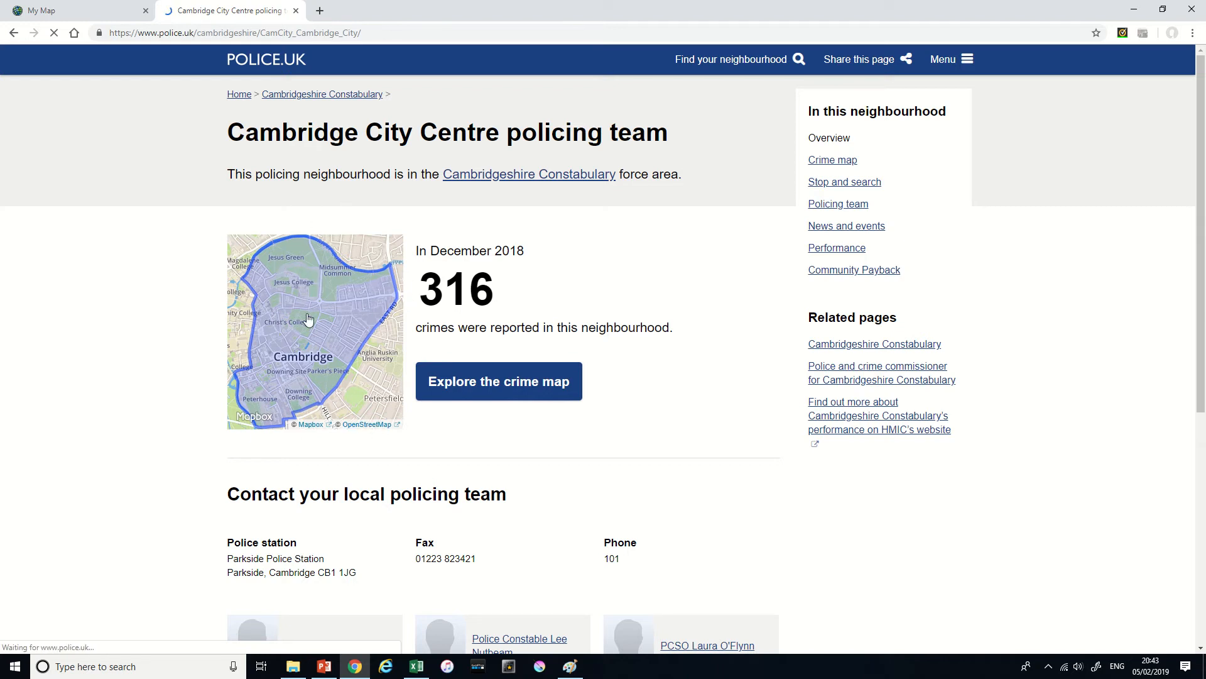
# - Open the crime map of the Cambridge City Centre neighbourhood from its overview page
pyautogui.scroll(-1, 481, 291)
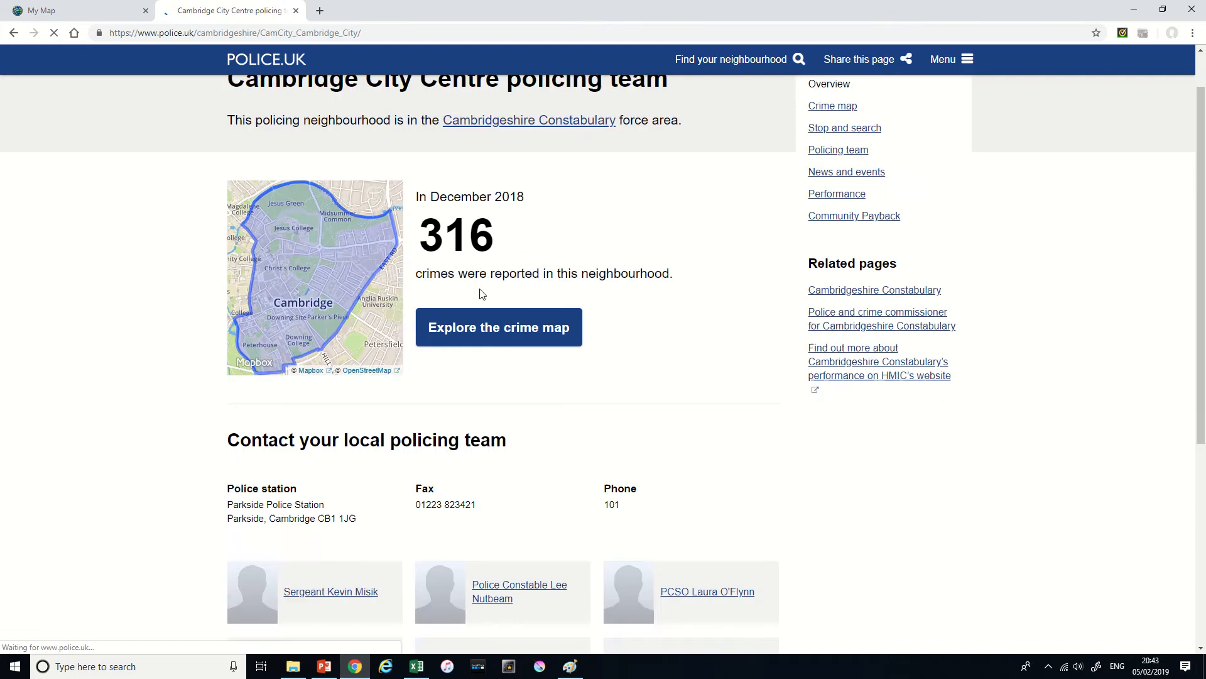
pyautogui.scroll(1, 478, 298)
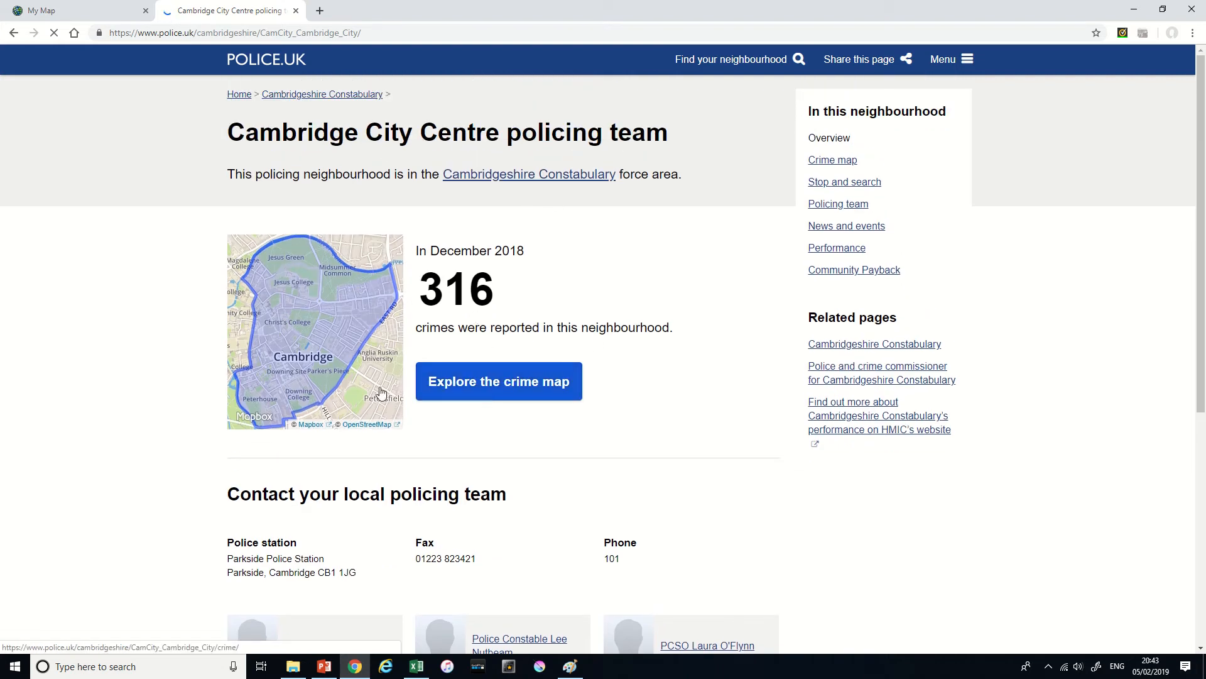
pyautogui.click(517, 386)
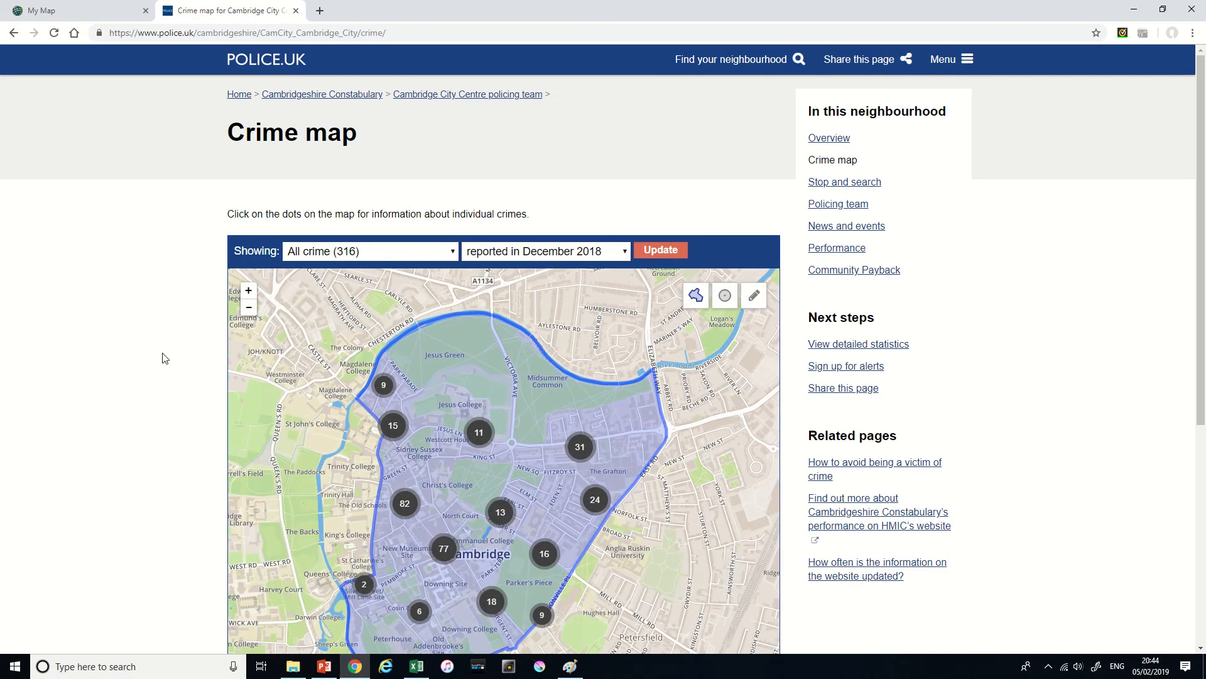
pyautogui.scroll(-2, 164, 358)
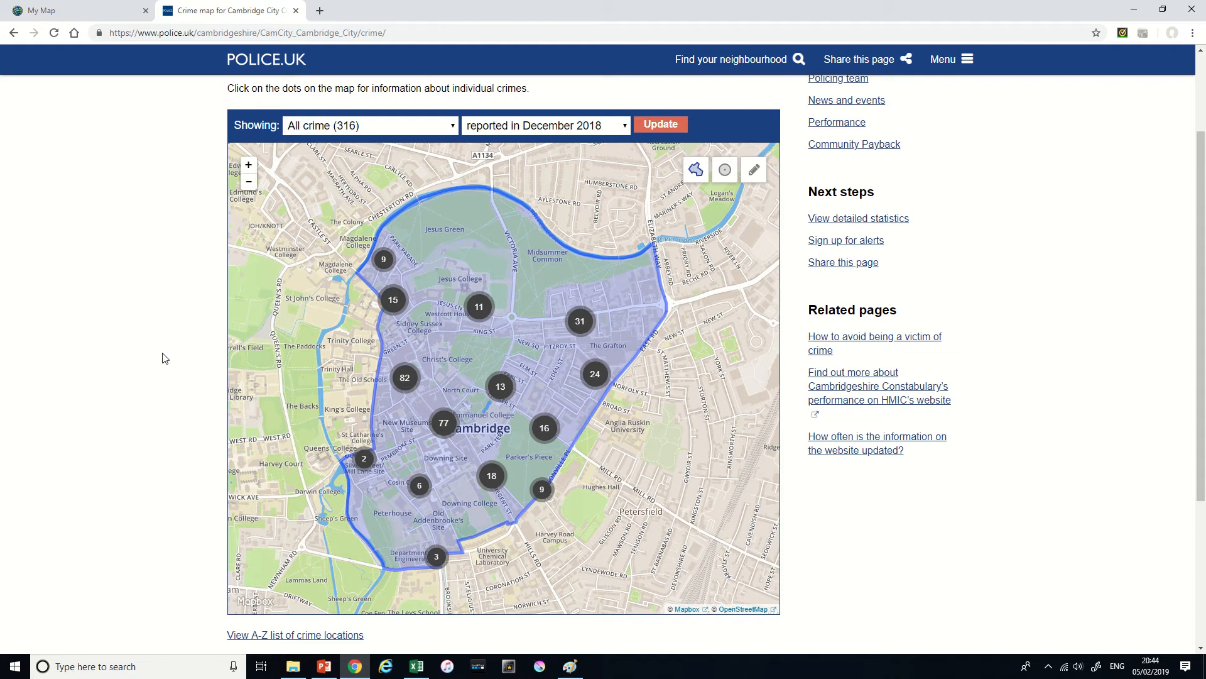
# - Filter the crime map to Shoplifting reported in December 2018 and look over where the incidents cluster
pyautogui.click(603, 129)
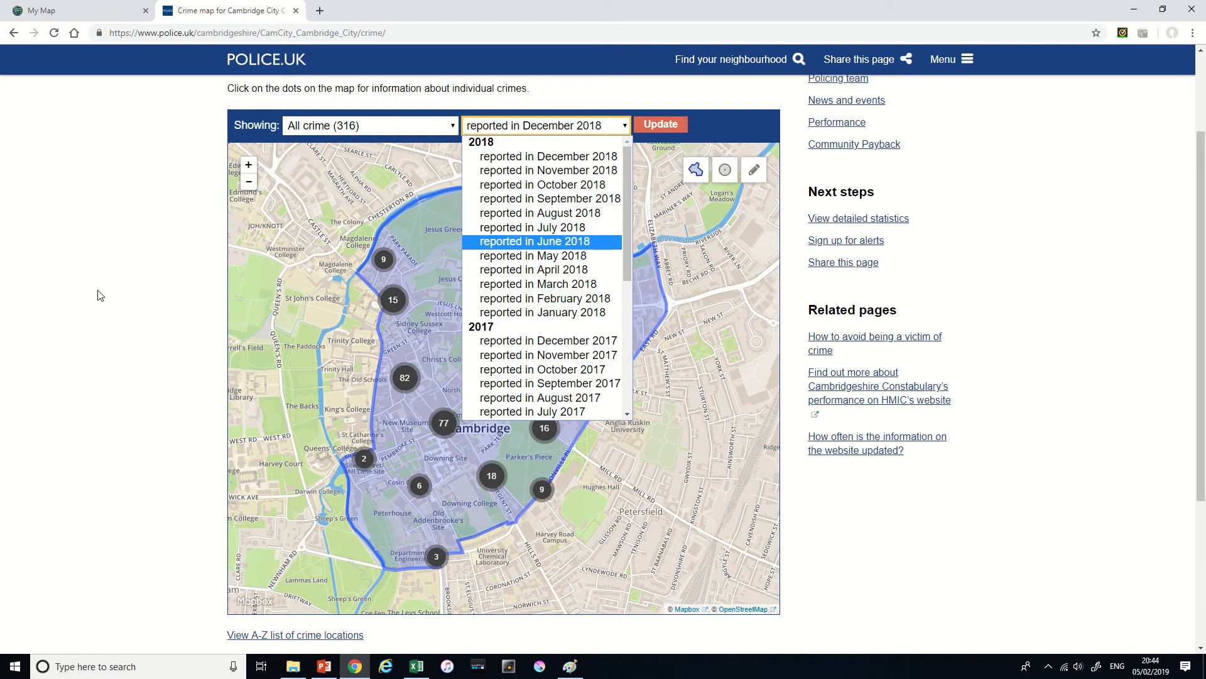
pyautogui.click(146, 261)
pyautogui.click(386, 133)
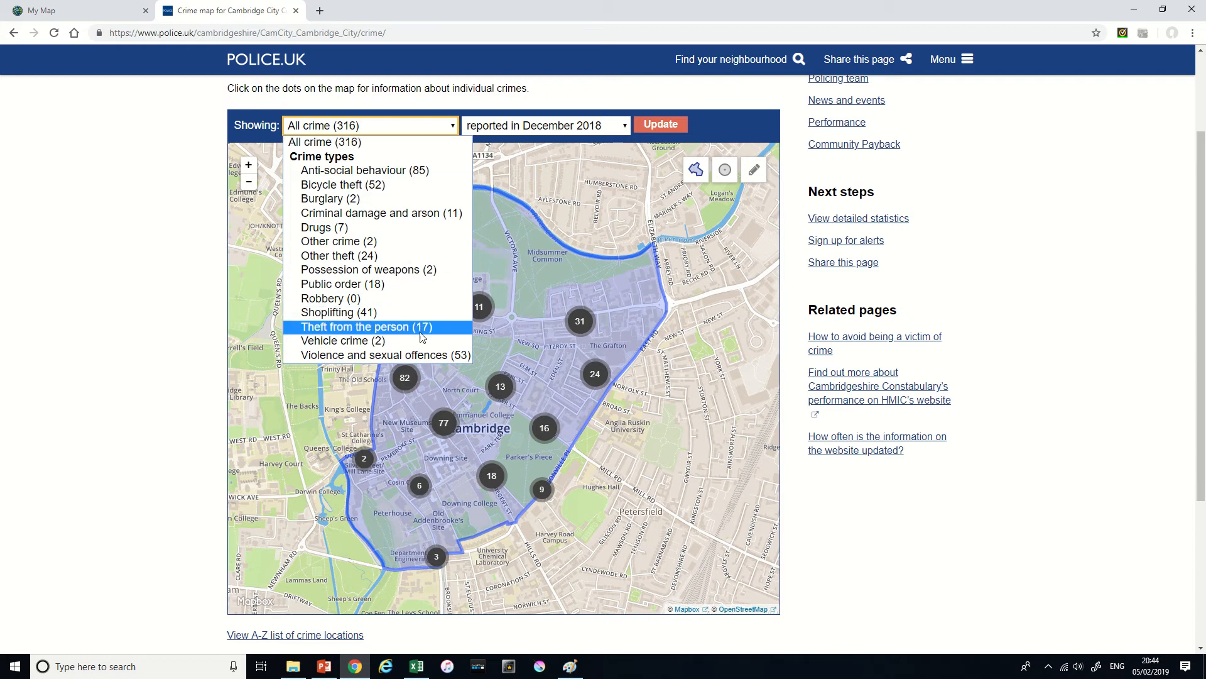
pyautogui.click(390, 315)
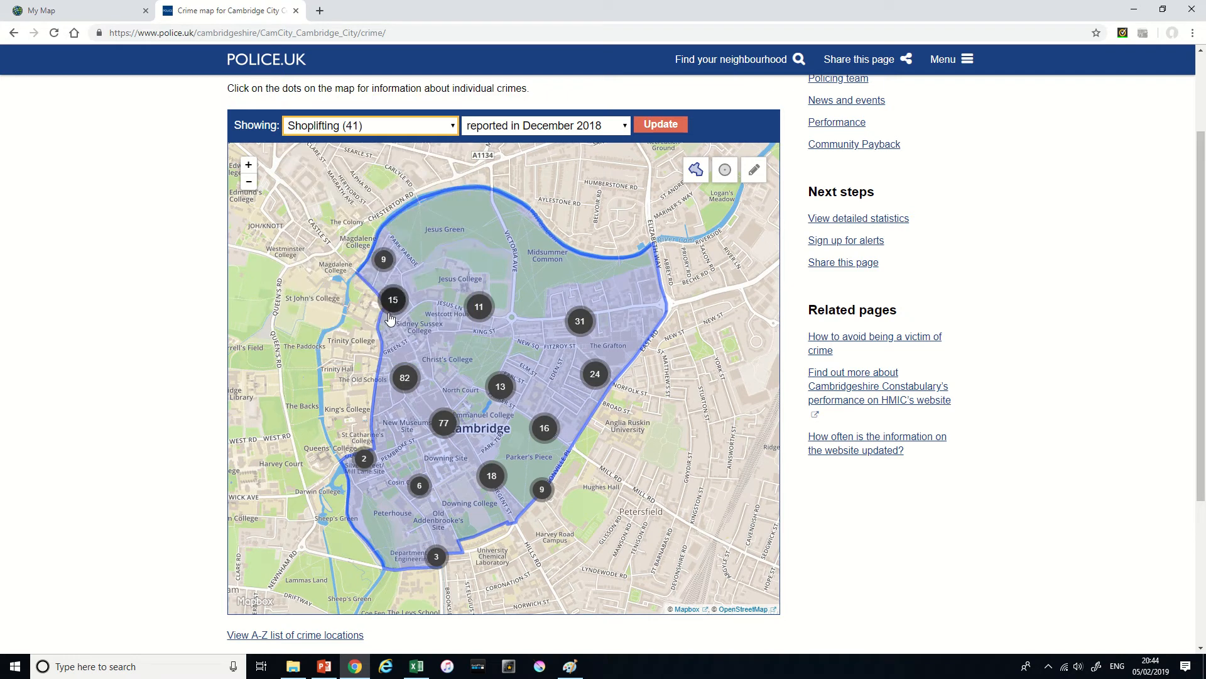
pyautogui.click(670, 125)
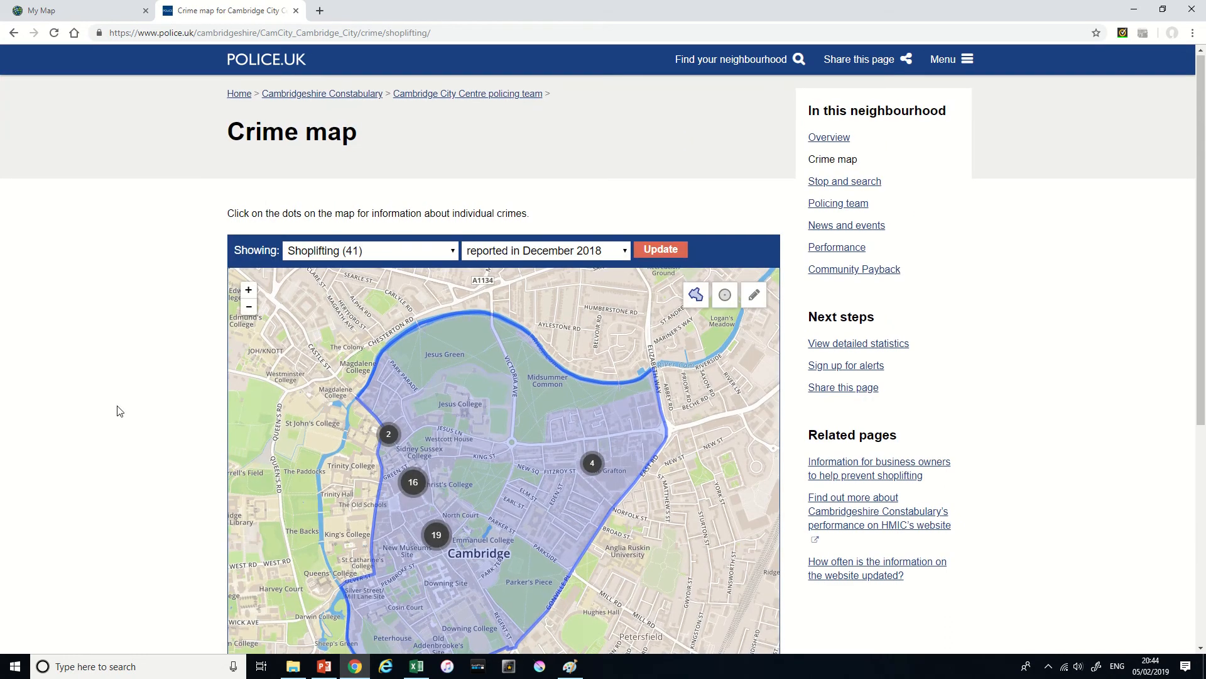
pyautogui.scroll(-3, 118, 410)
pyautogui.scroll(1, 117, 410)
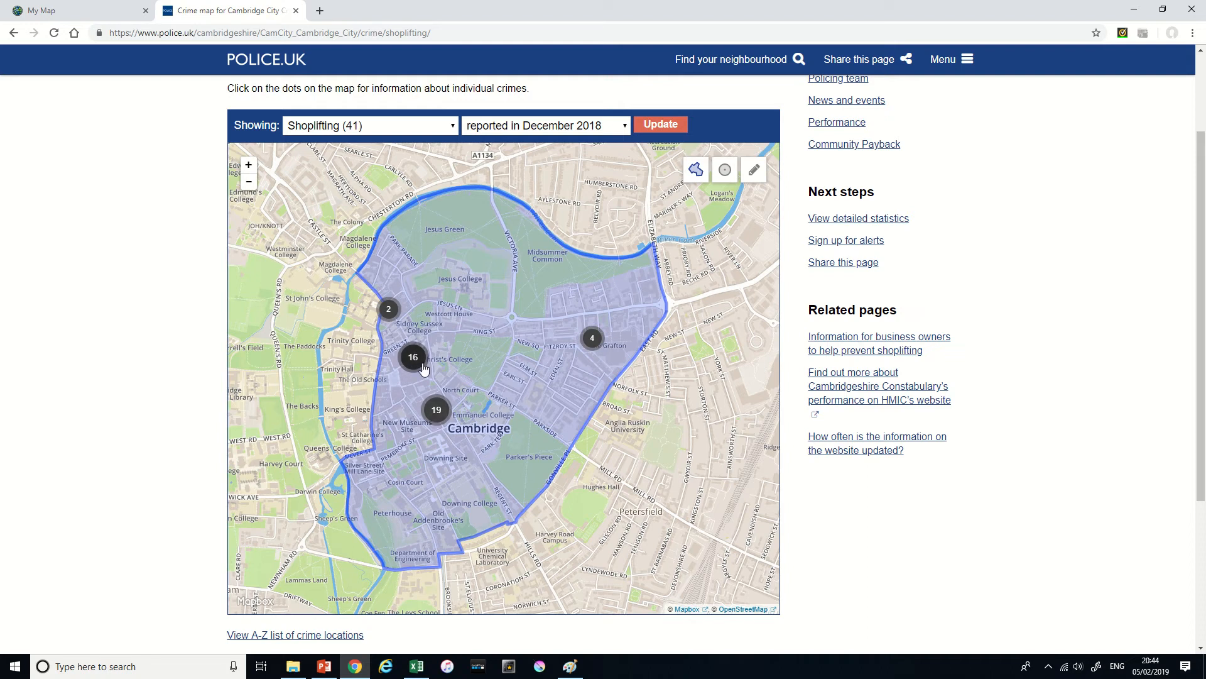
pyautogui.scroll(1, 422, 371)
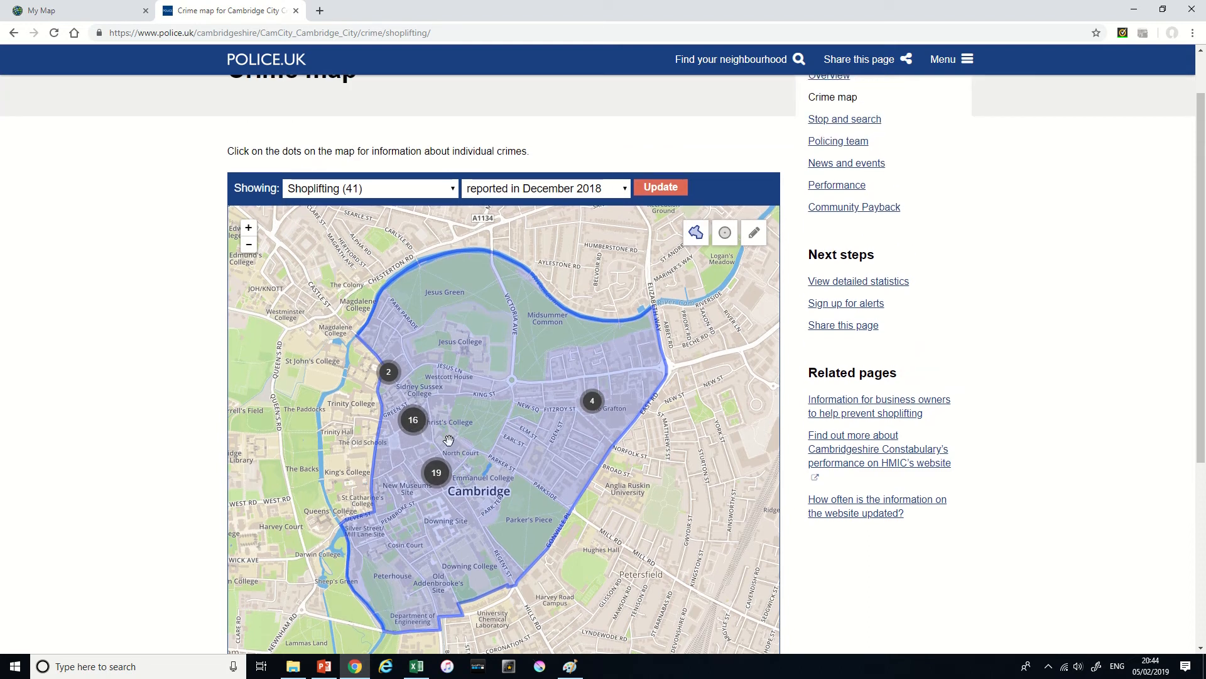
# - View the December 2018 shoplifting summary for the incident cluster beside John Lewis, and close it
pyautogui.scroll(1, 448, 440)
pyautogui.moveTo(426, 431); pyautogui.dragTo(511, 372)
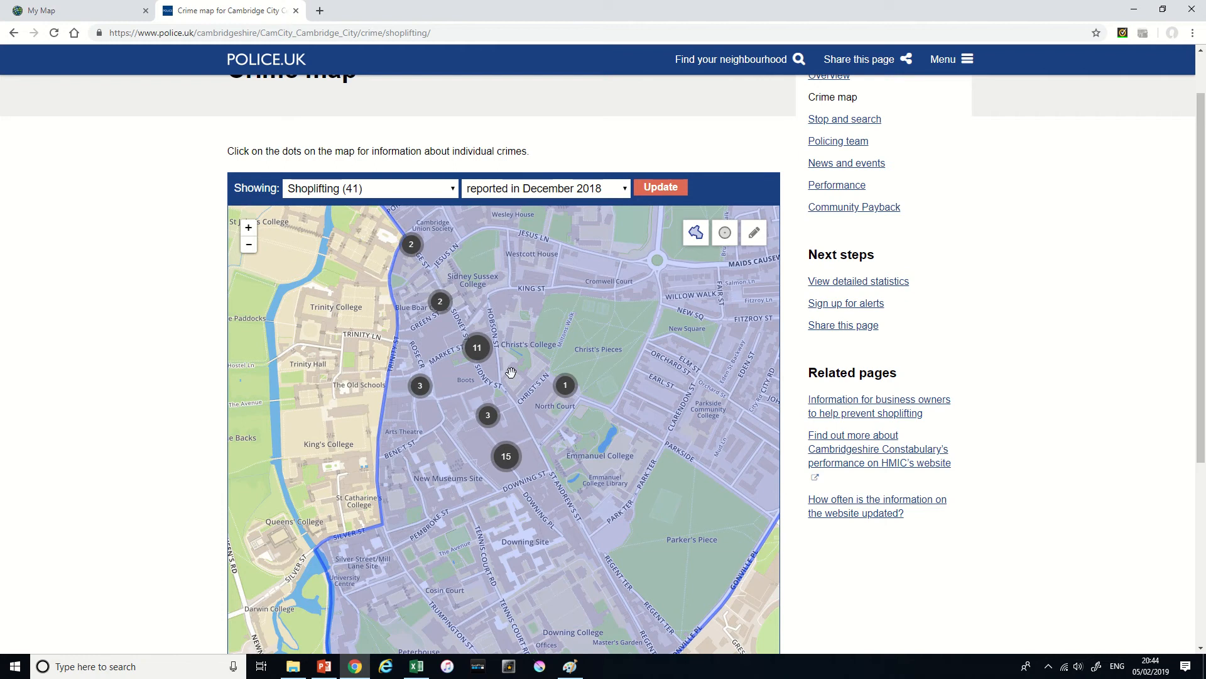
pyautogui.scroll(1, 511, 373)
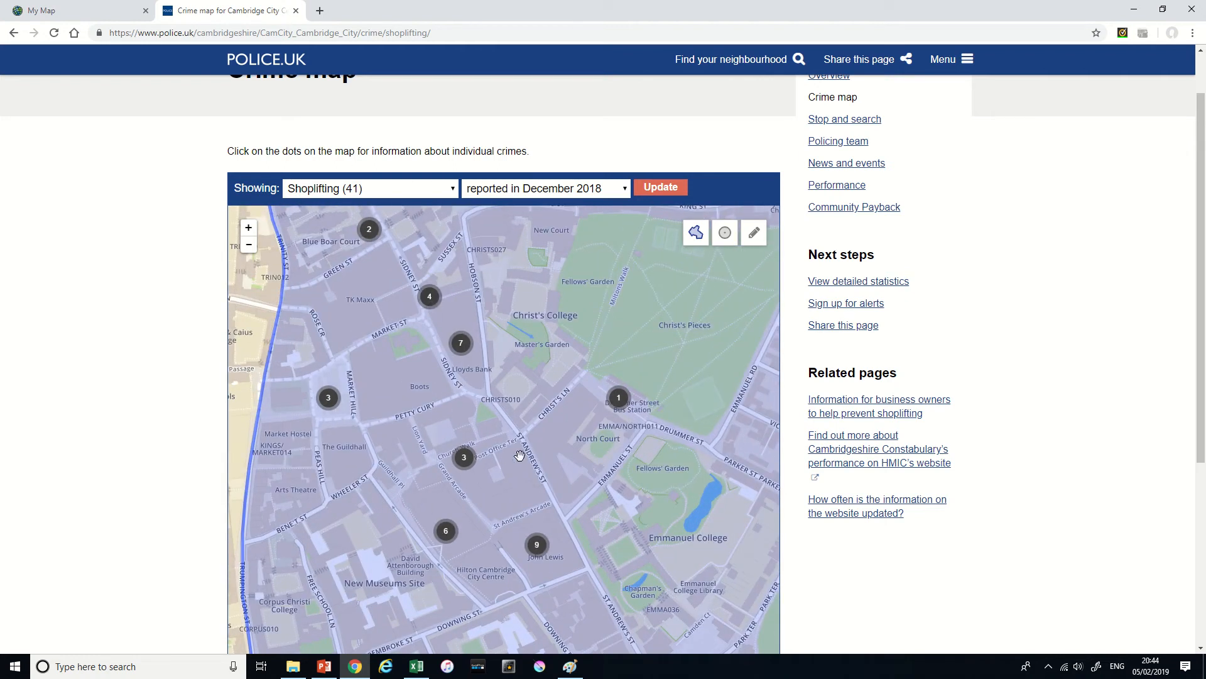
pyautogui.moveTo(519, 455); pyautogui.dragTo(512, 336)
pyautogui.scroll(1, 506, 417)
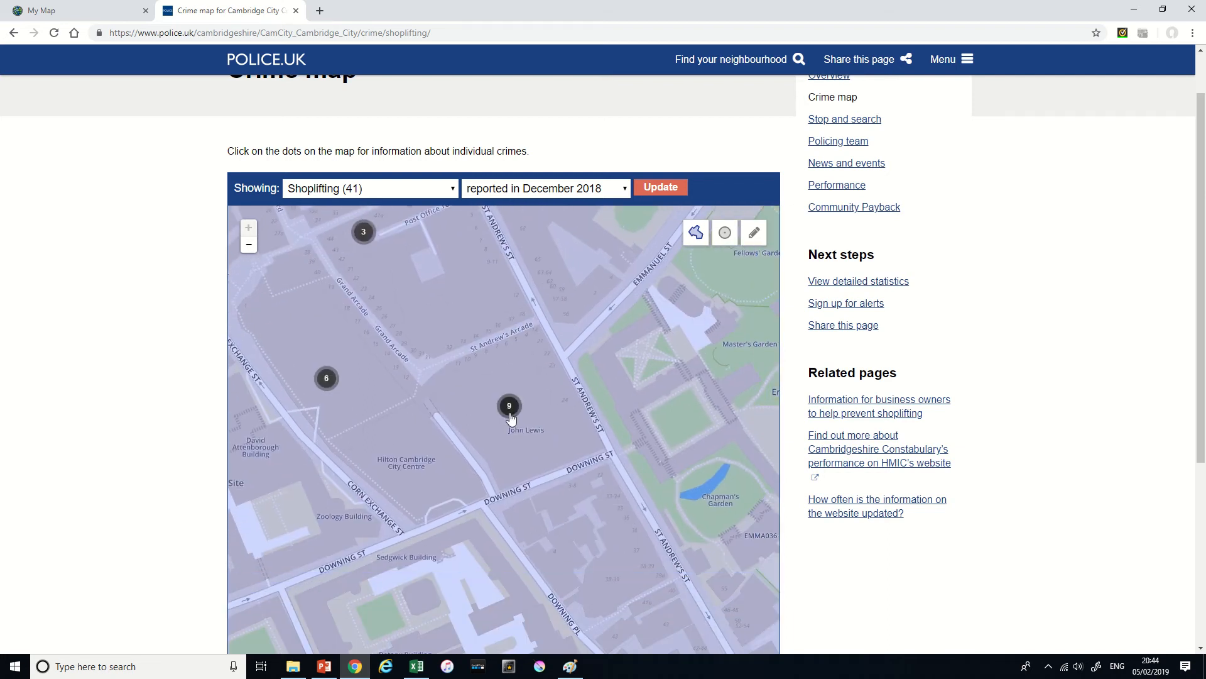
pyautogui.click(509, 407)
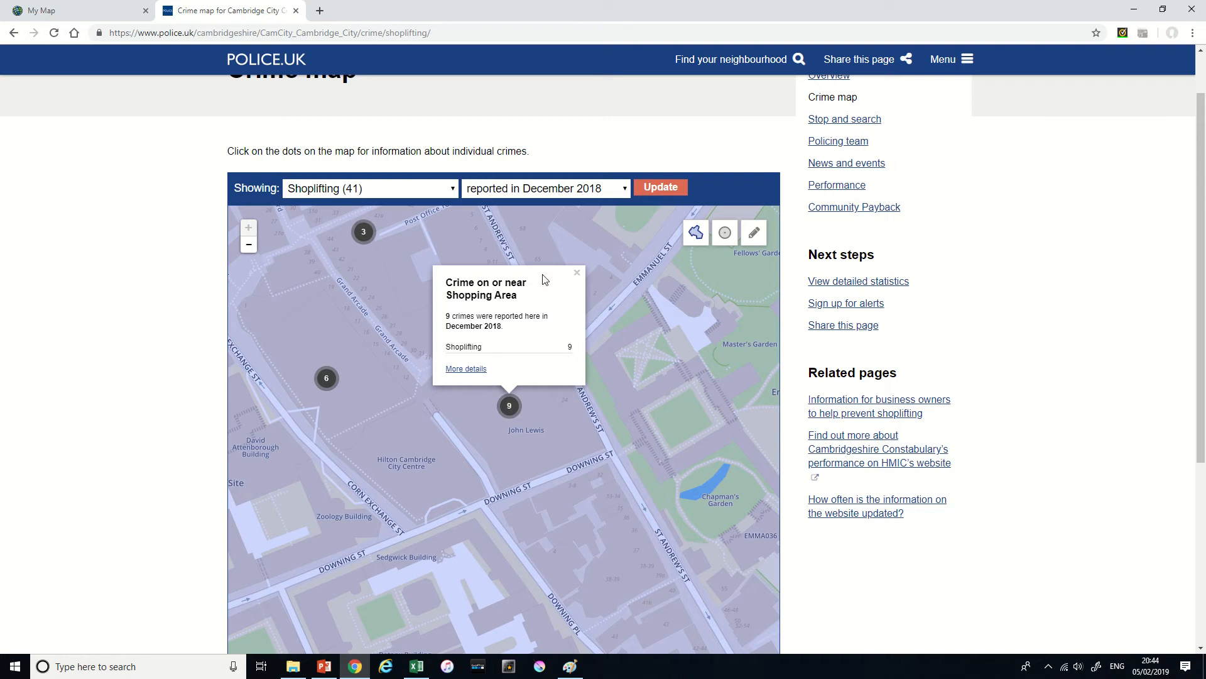
pyautogui.click(577, 272)
# - Examine the shoplifting clusters across the city centre streets around Grand Arcade, Petty Cury, Sidney Street and Christ's Pieces
pyautogui.moveTo(428, 266); pyautogui.dragTo(520, 371)
pyautogui.moveTo(372, 276); pyautogui.dragTo(434, 378)
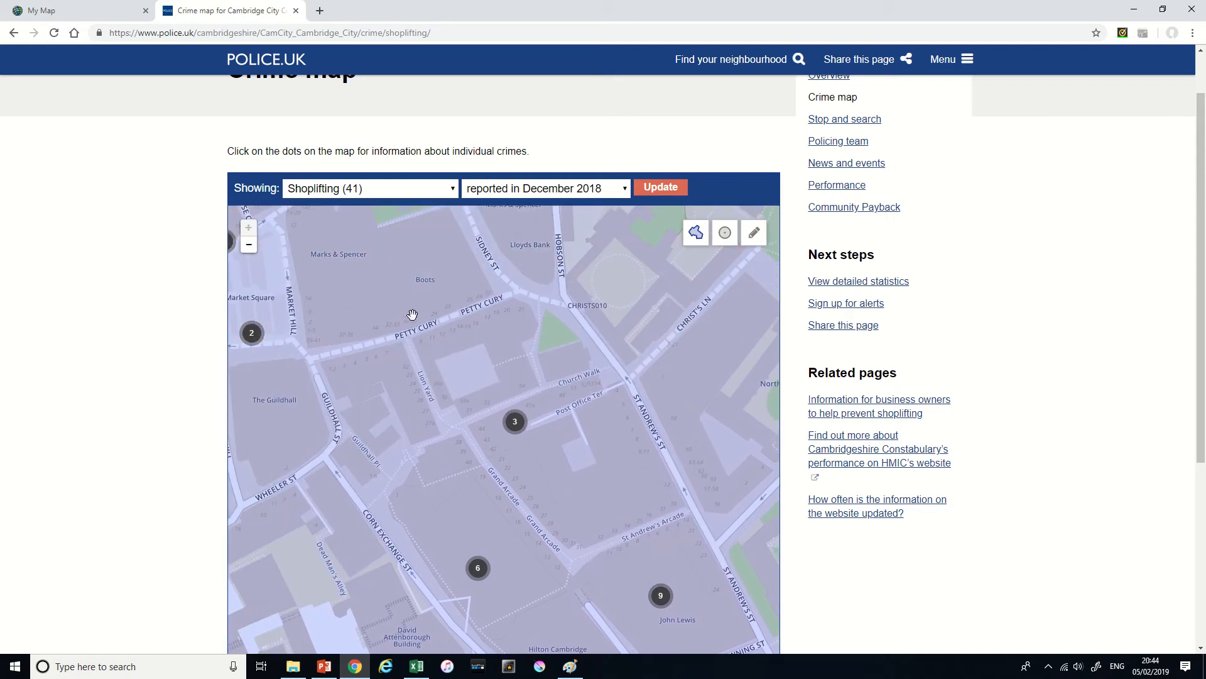
pyautogui.scroll(-1, 418, 318)
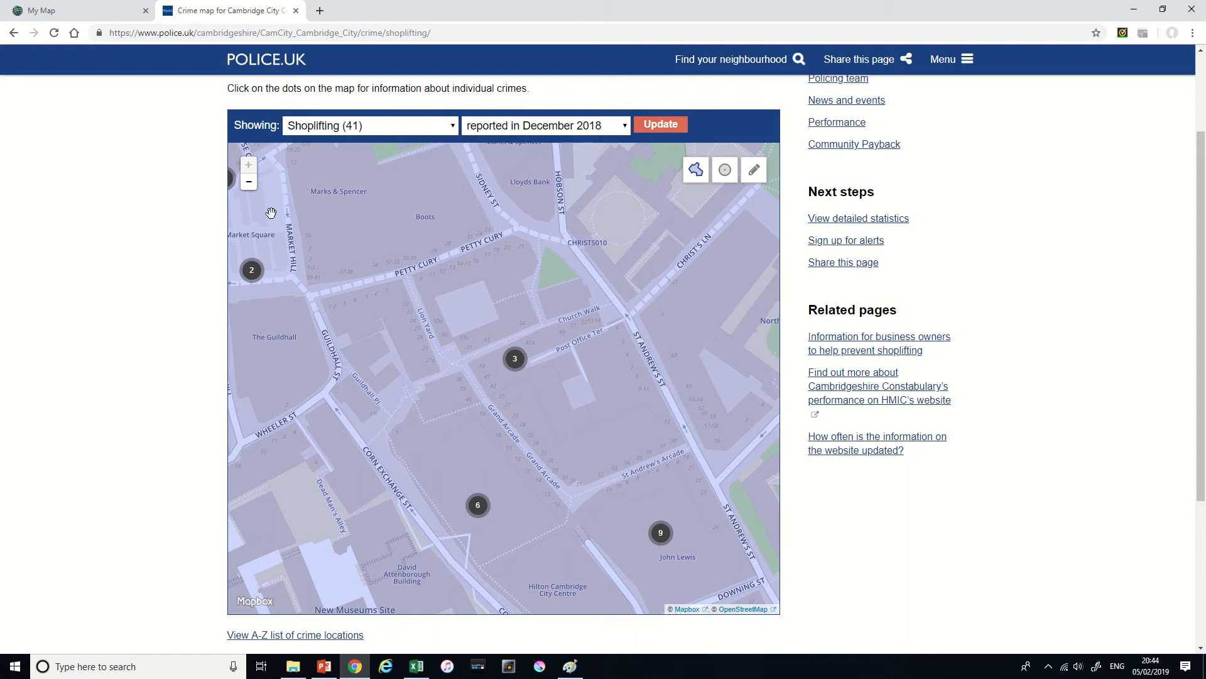
pyautogui.click(249, 182)
pyautogui.moveTo(447, 309); pyautogui.dragTo(463, 362)
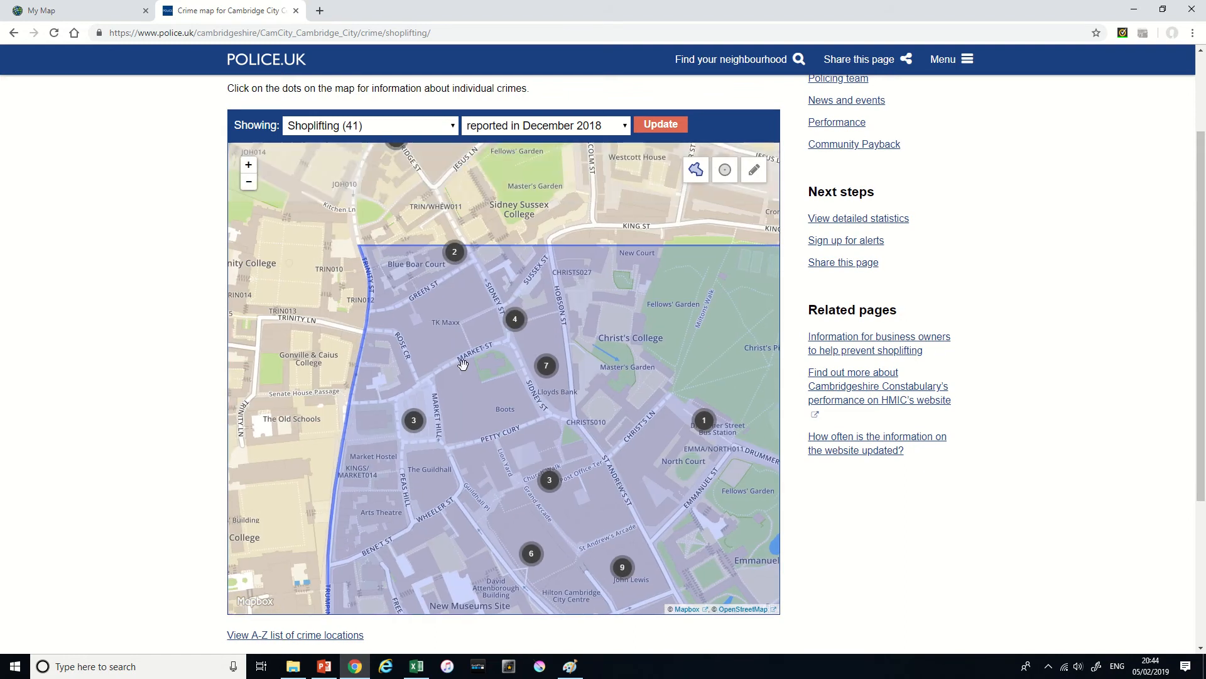
pyautogui.moveTo(544, 260); pyautogui.dragTo(520, 351)
pyautogui.moveTo(637, 419); pyautogui.dragTo(501, 312)
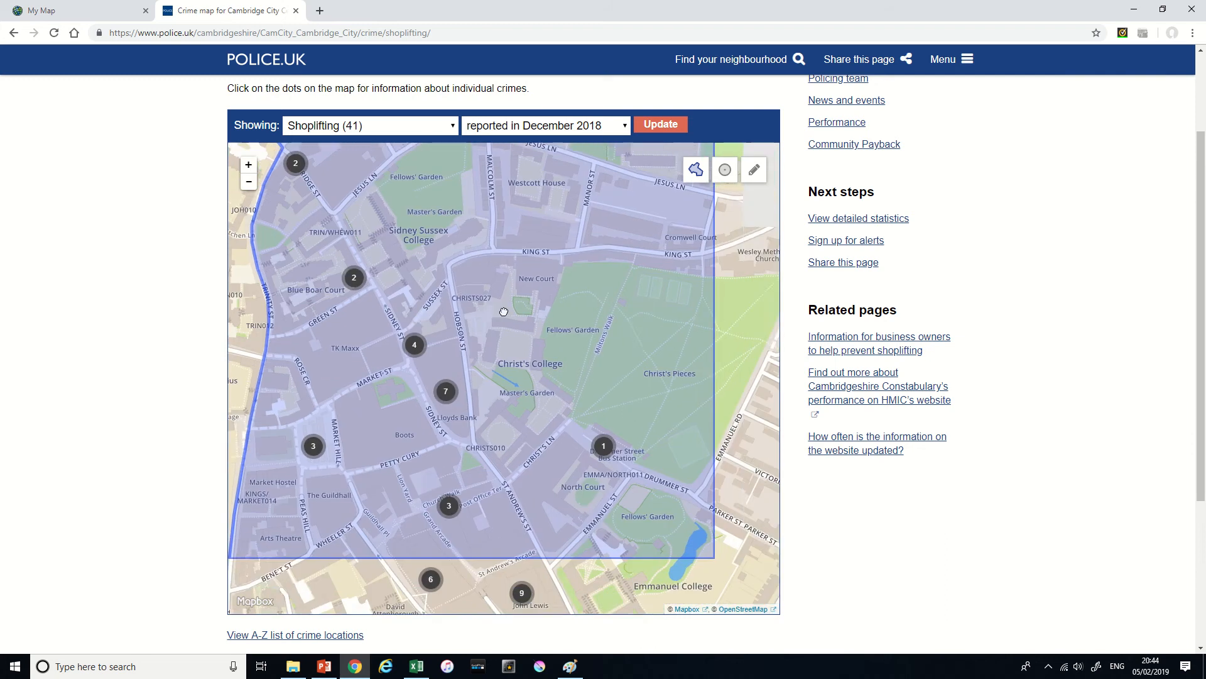
pyautogui.scroll(-1, 480, 394)
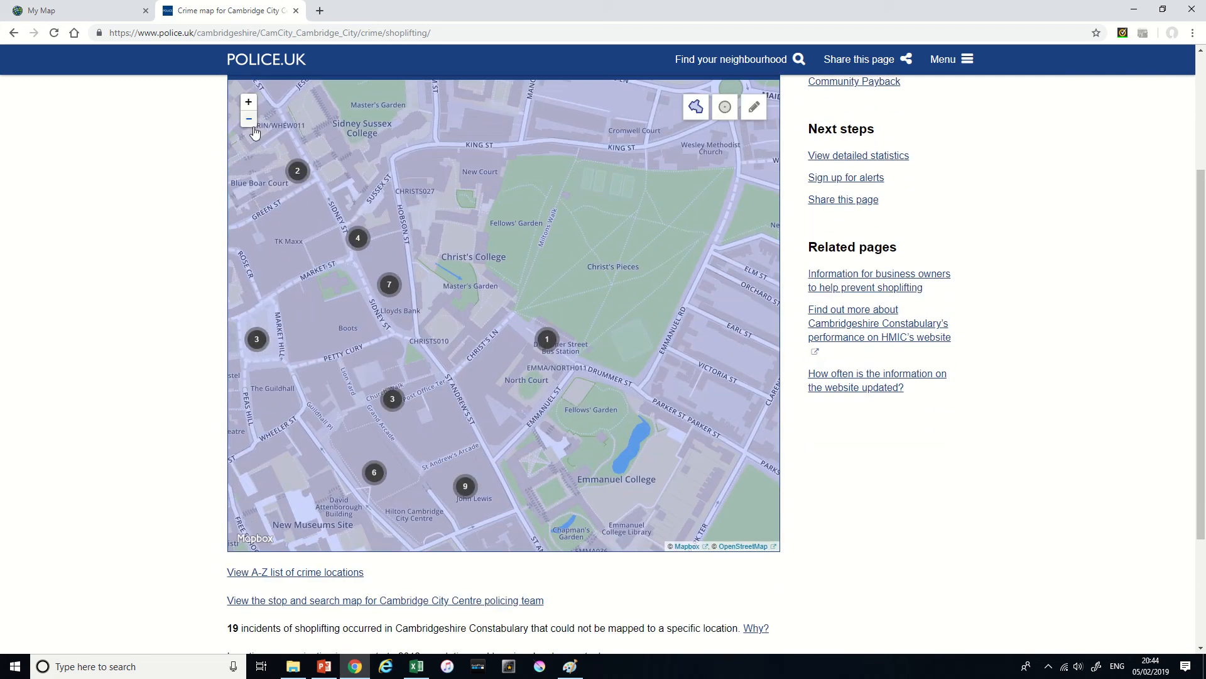
pyautogui.click(248, 119)
pyautogui.moveTo(632, 259); pyautogui.dragTo(600, 288)
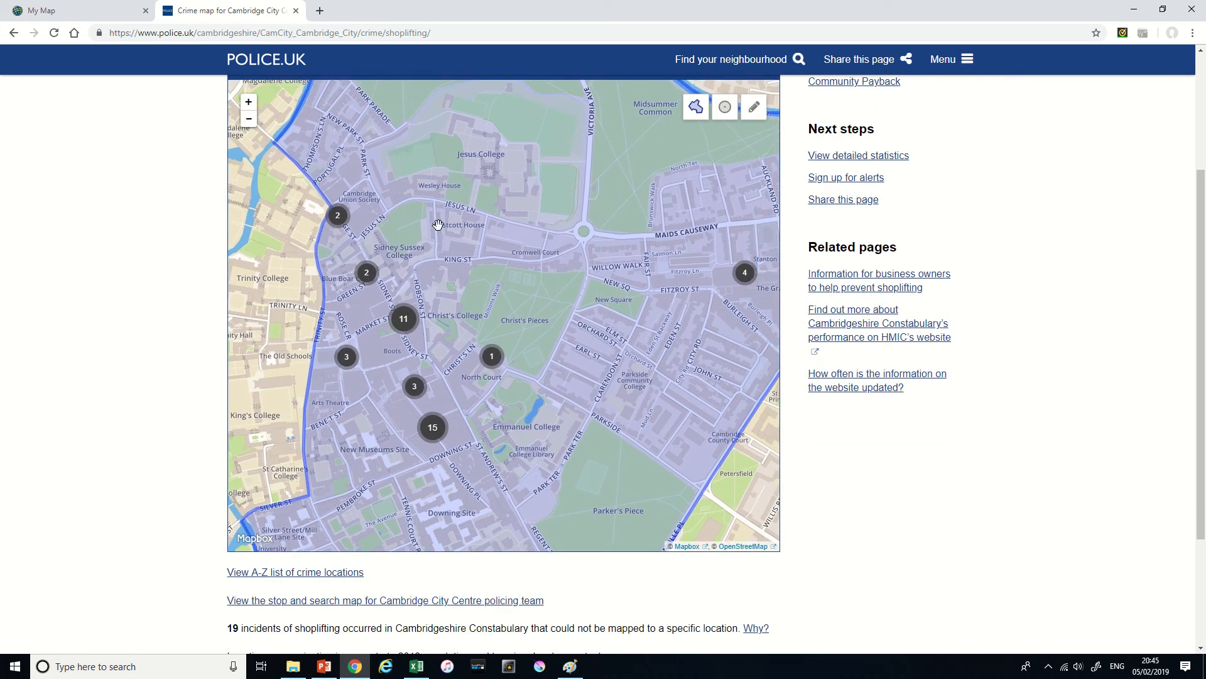
# - Switch the crime map area to a 1 mile radius and update it for Shoplifting reported in December 2018
pyautogui.click(250, 121)
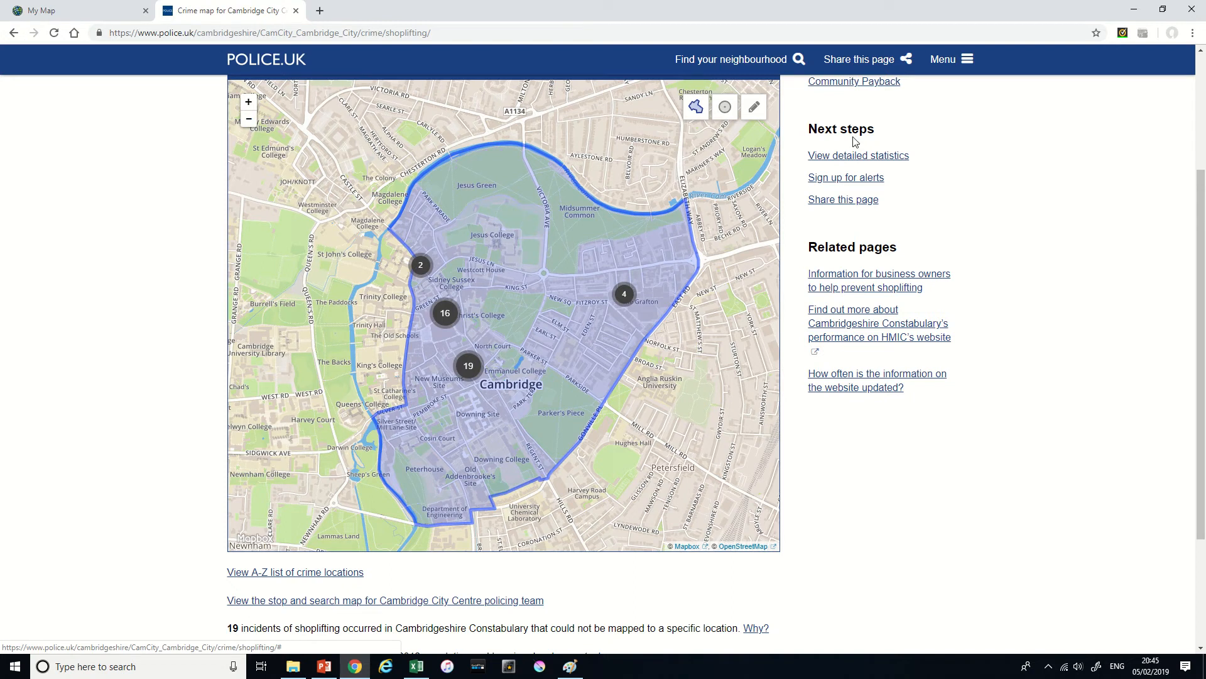
pyautogui.click(249, 120)
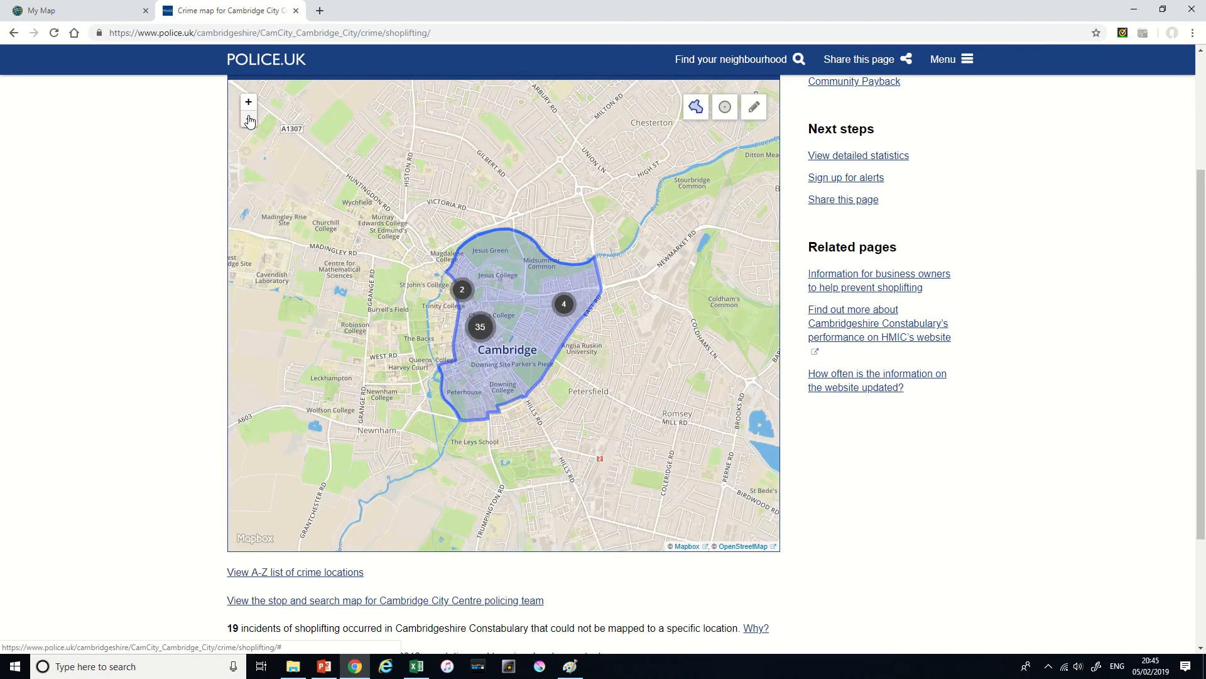
pyautogui.click(248, 120)
pyautogui.click(249, 119)
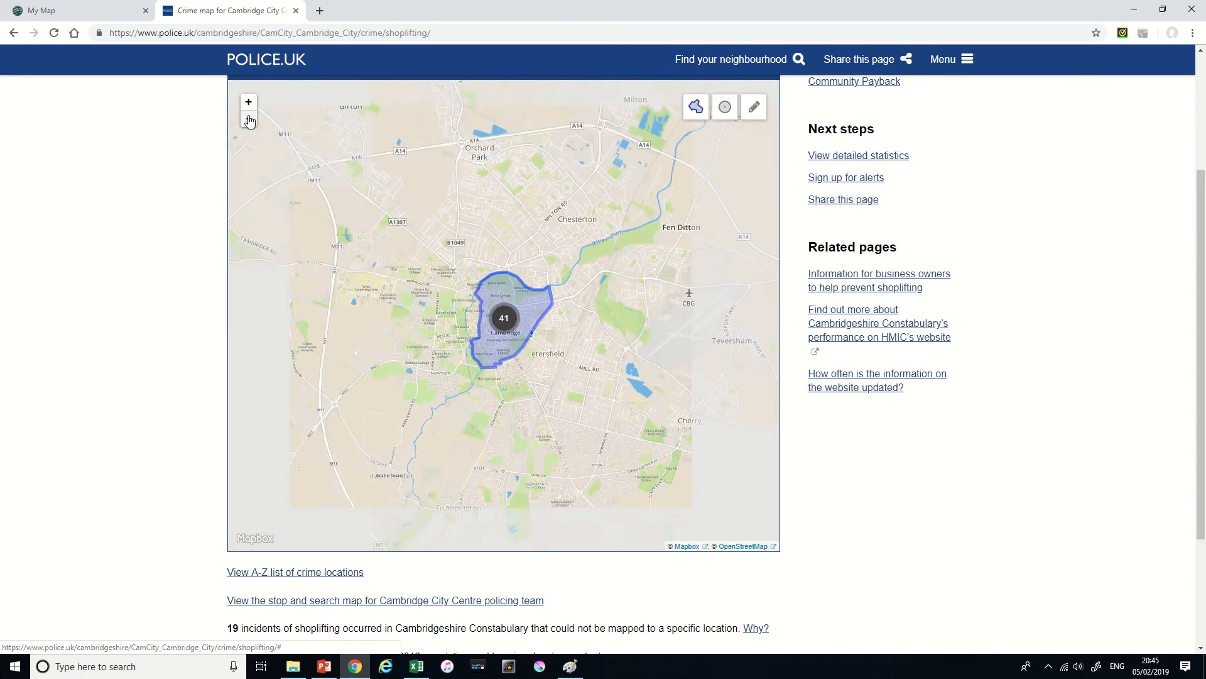
pyautogui.click(249, 120)
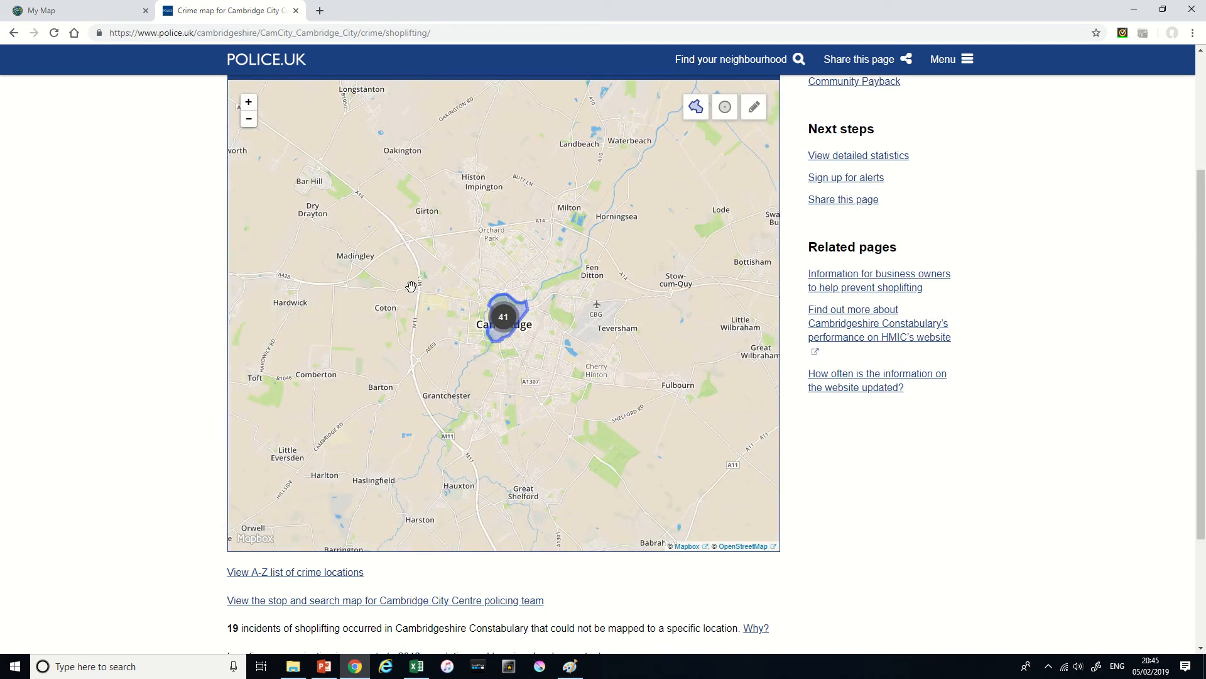
pyautogui.scroll(1, 1078, 352)
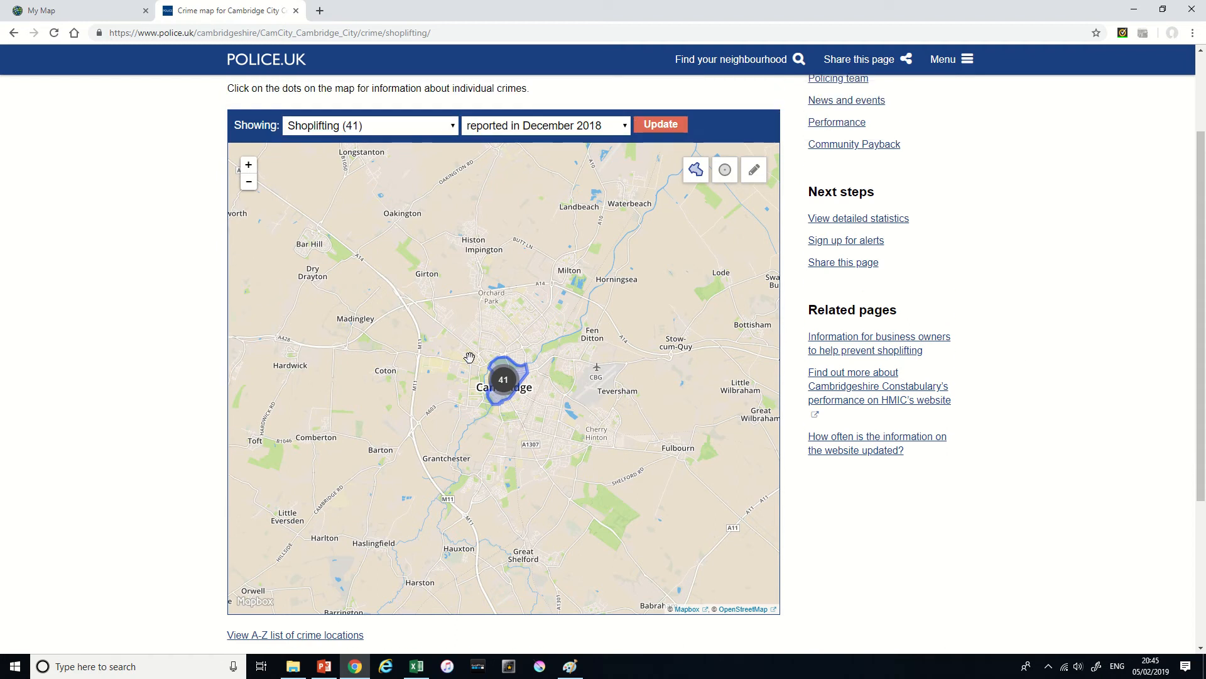
pyautogui.scroll(2, 186, 373)
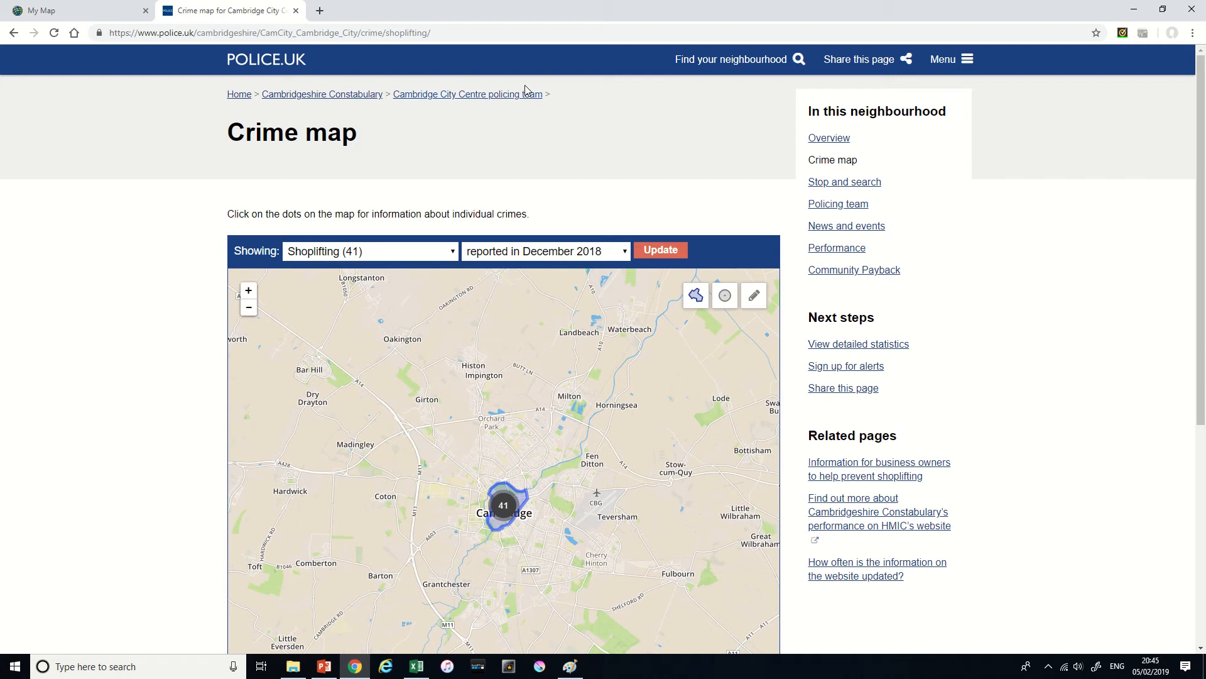
pyautogui.scroll(-1, 175, 337)
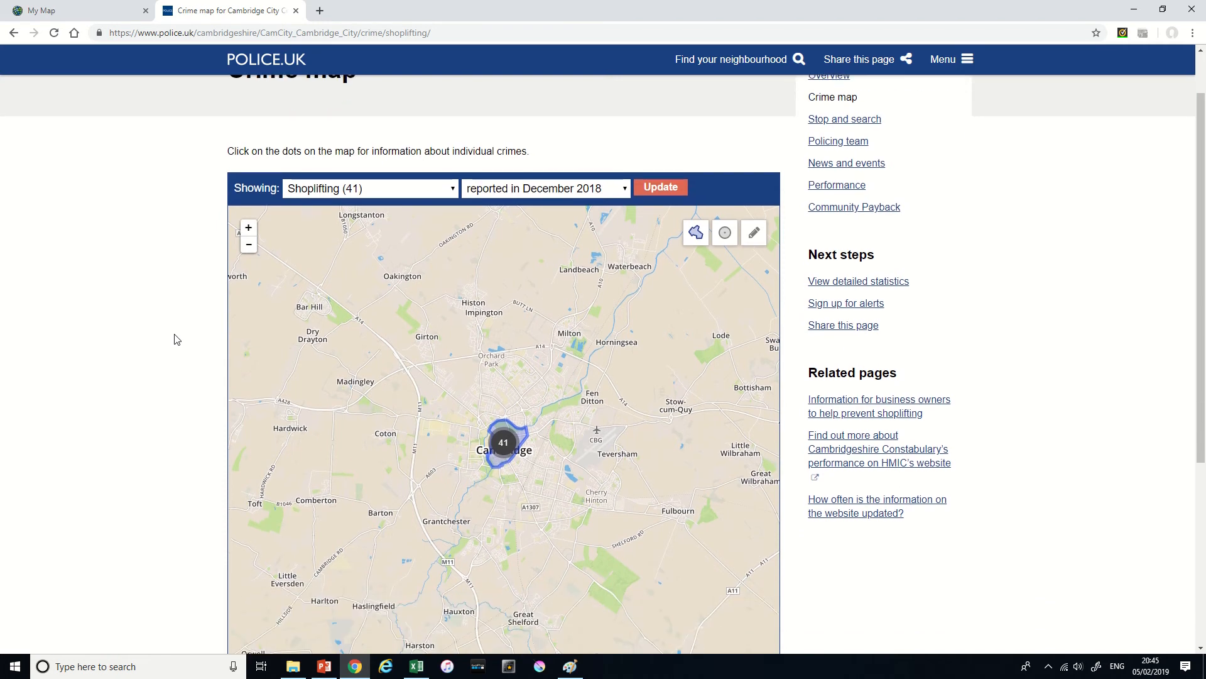
pyautogui.scroll(-1, 177, 339)
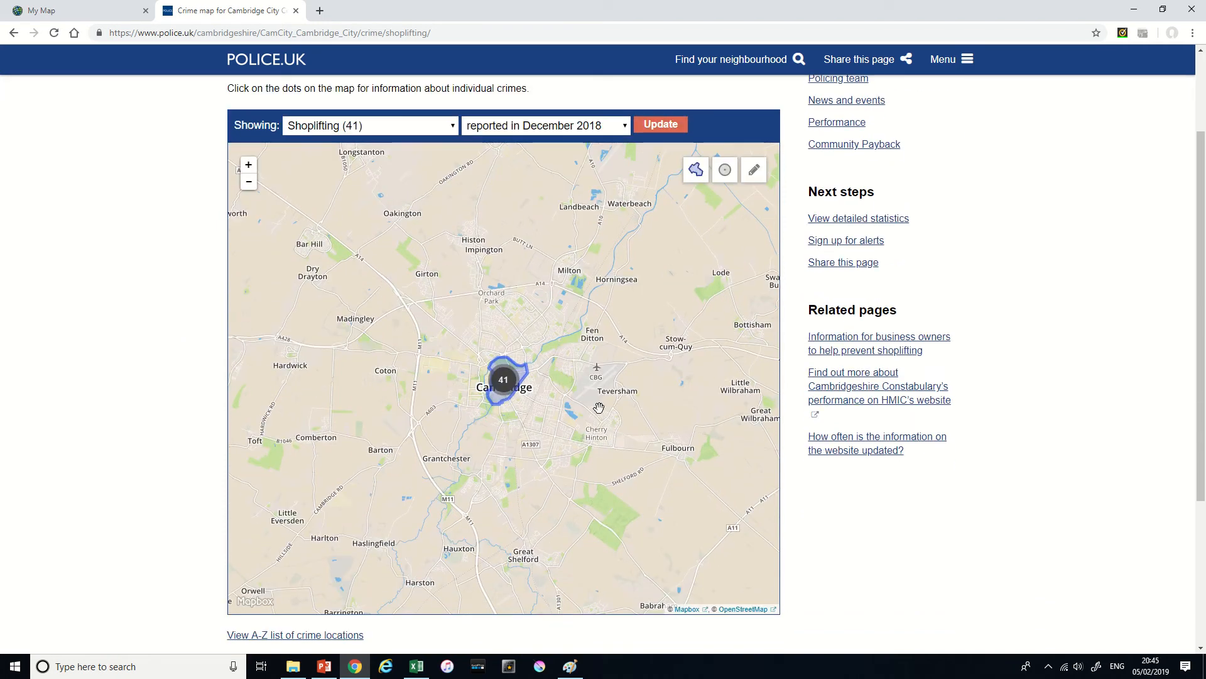
pyautogui.click(725, 177)
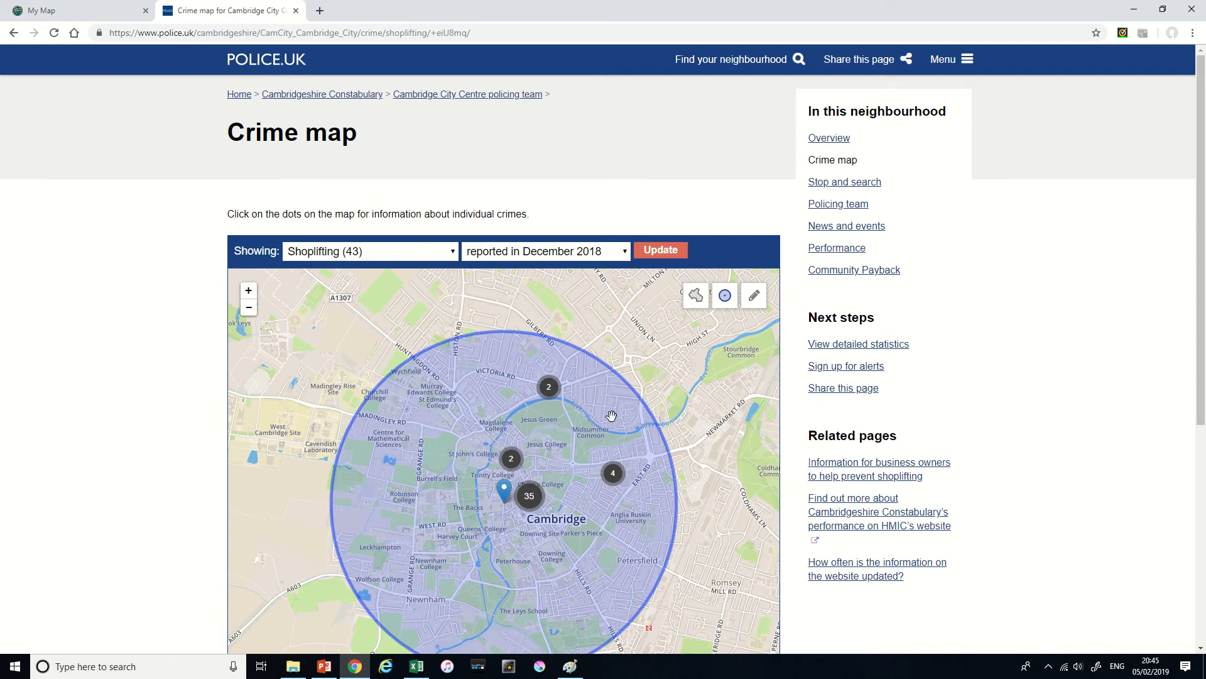
pyautogui.click(655, 250)
# - Draw a custom map area around Cambridge and its surrounding villages, taking in Bar Hill, Harston, Fulbourn and Landbeach
pyautogui.click(249, 307)
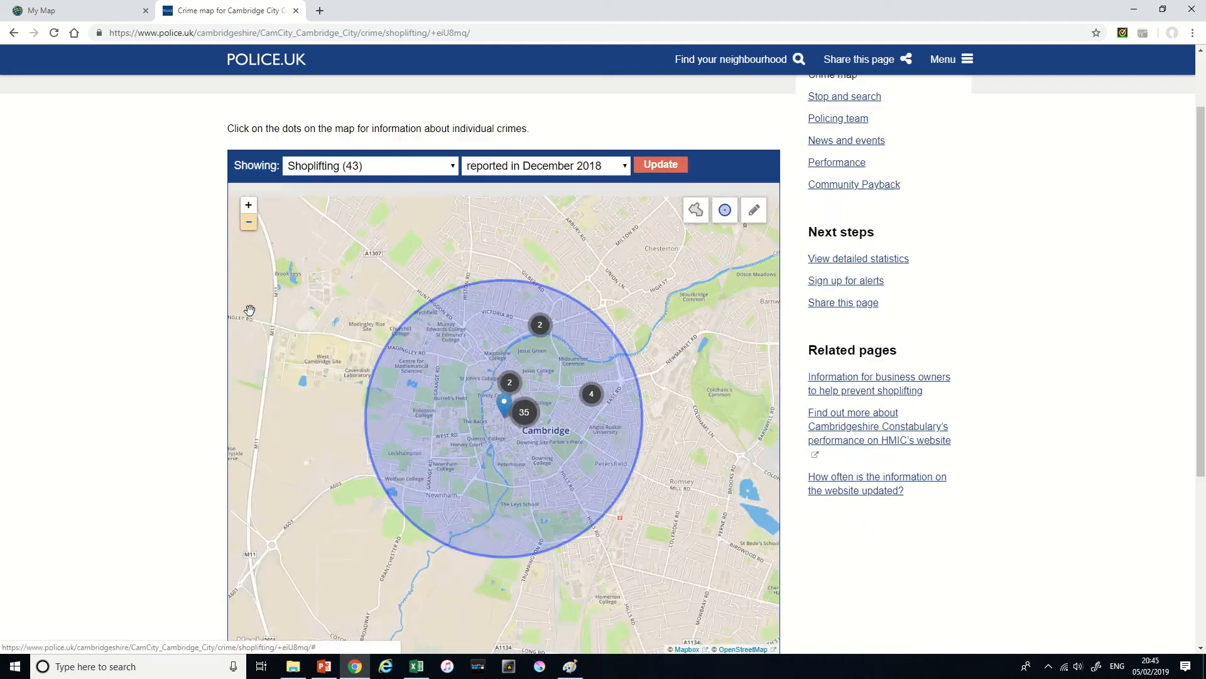
pyautogui.click(251, 222)
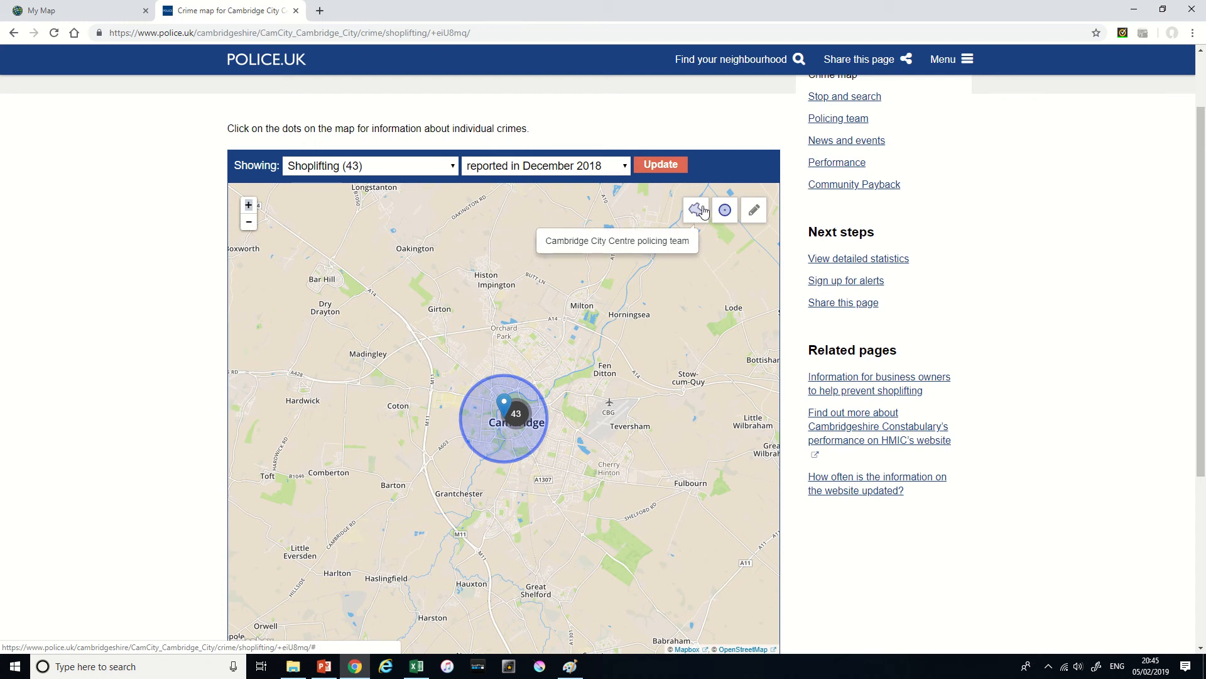
pyautogui.click(754, 210)
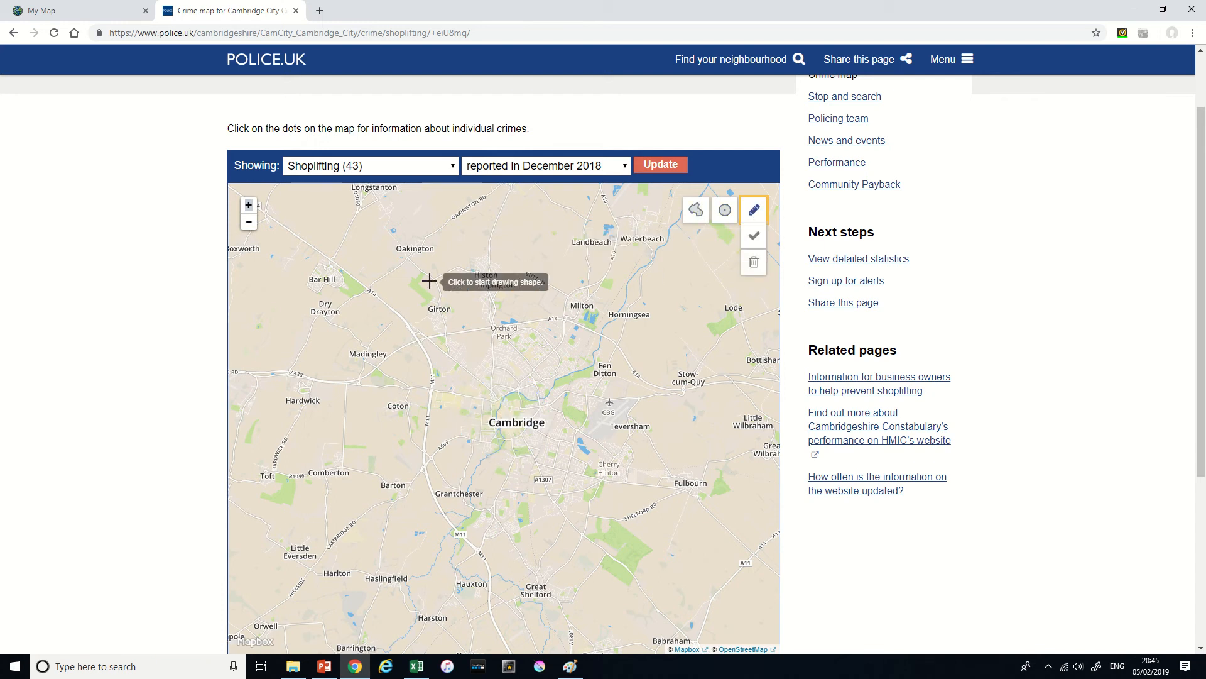
pyautogui.click(321, 245)
pyautogui.click(268, 338)
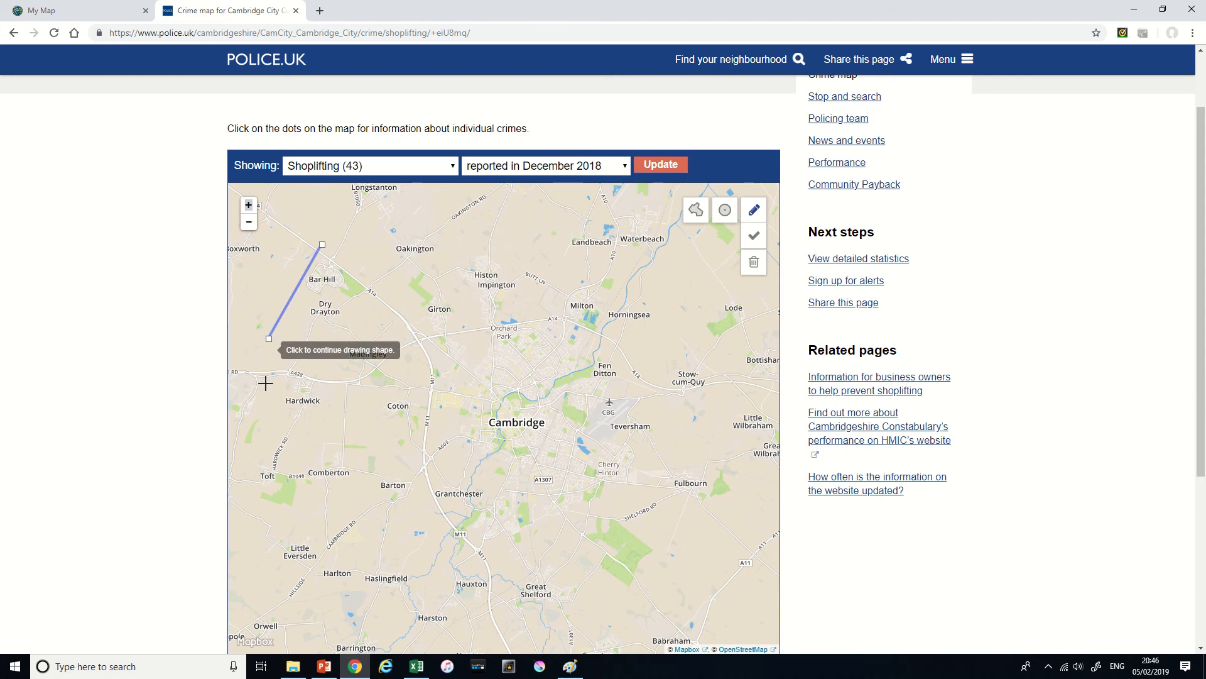
pyautogui.click(264, 438)
pyautogui.click(296, 516)
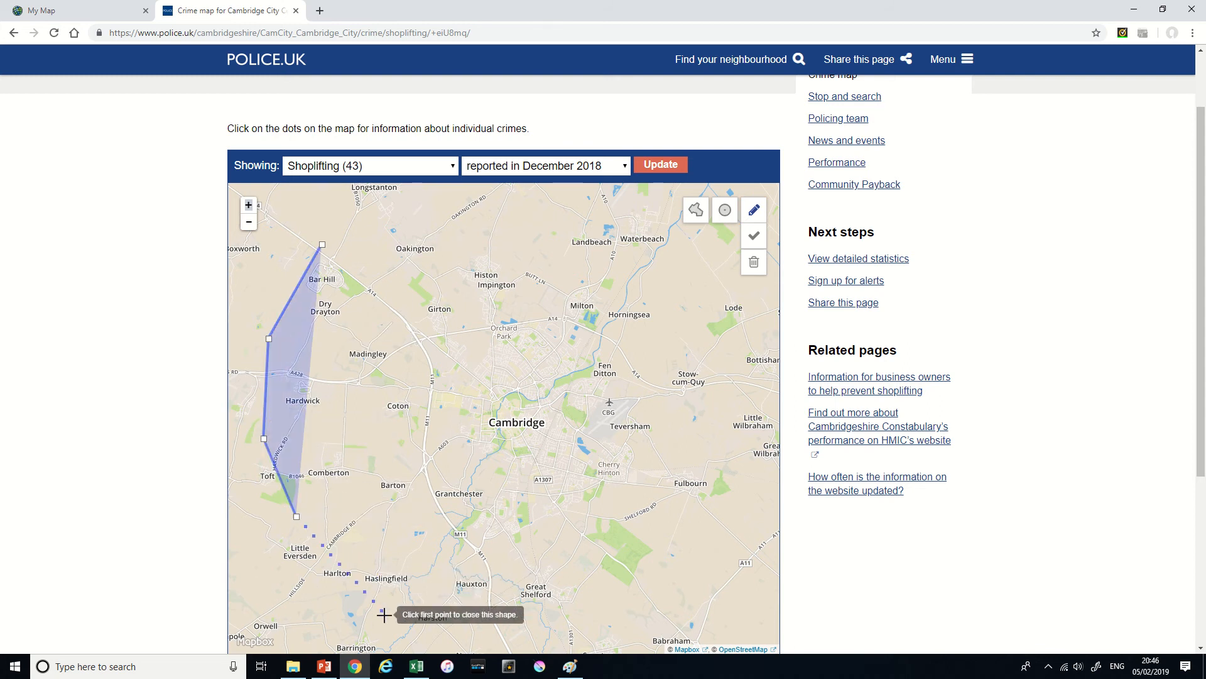
pyautogui.click(374, 603)
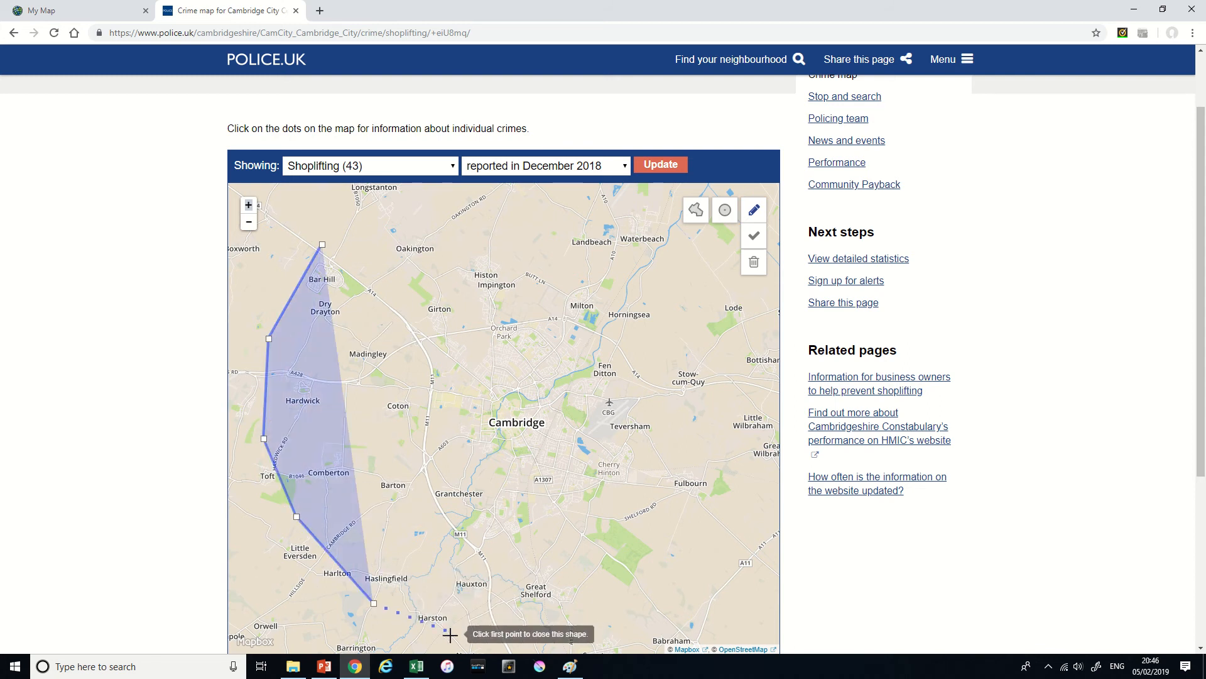
pyautogui.click(439, 636)
pyautogui.click(573, 628)
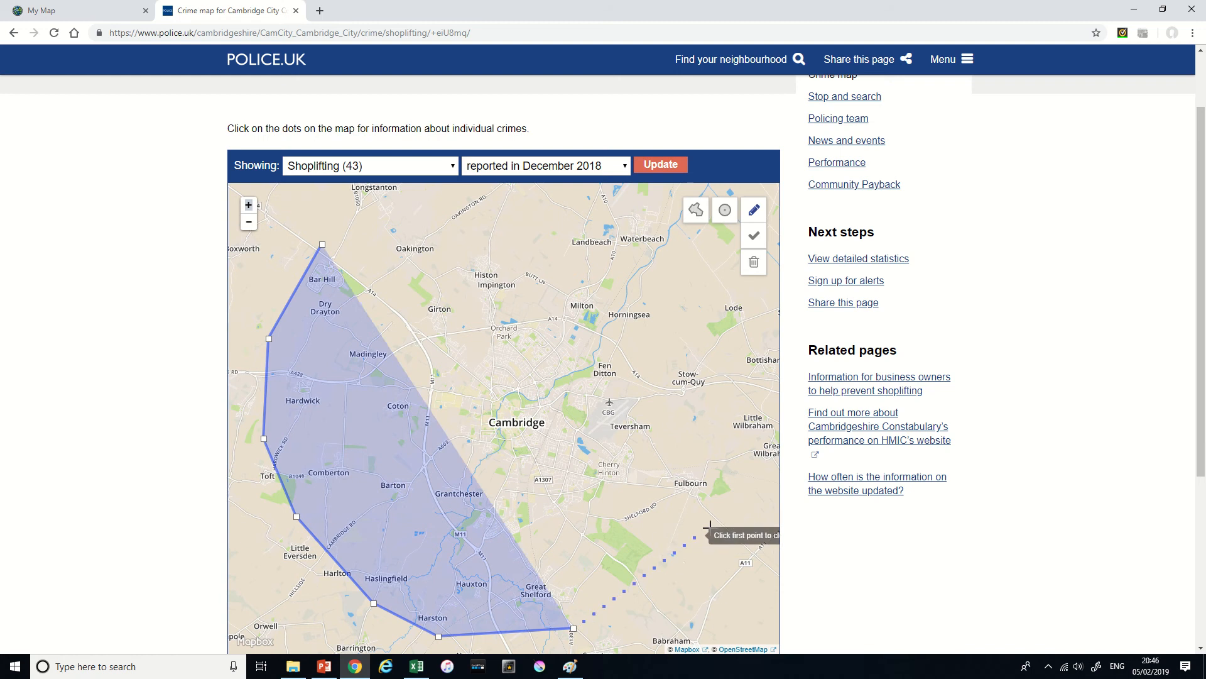
pyautogui.click(711, 528)
pyautogui.click(717, 301)
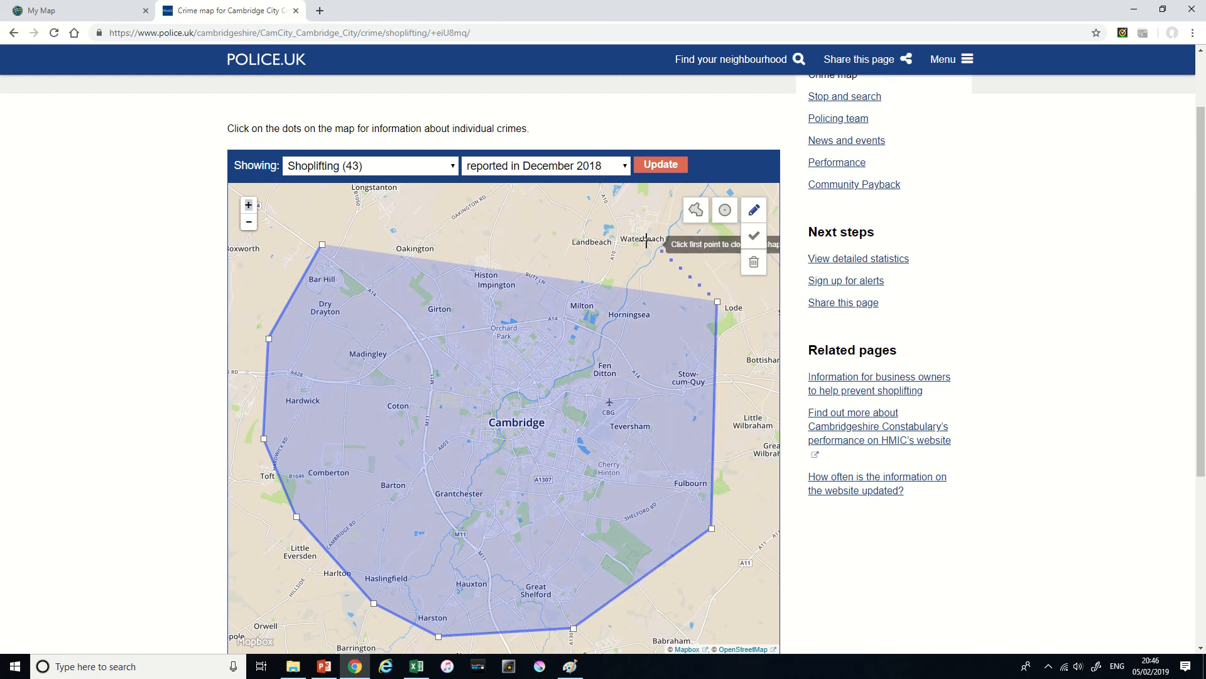
pyautogui.click(647, 241)
pyautogui.click(377, 213)
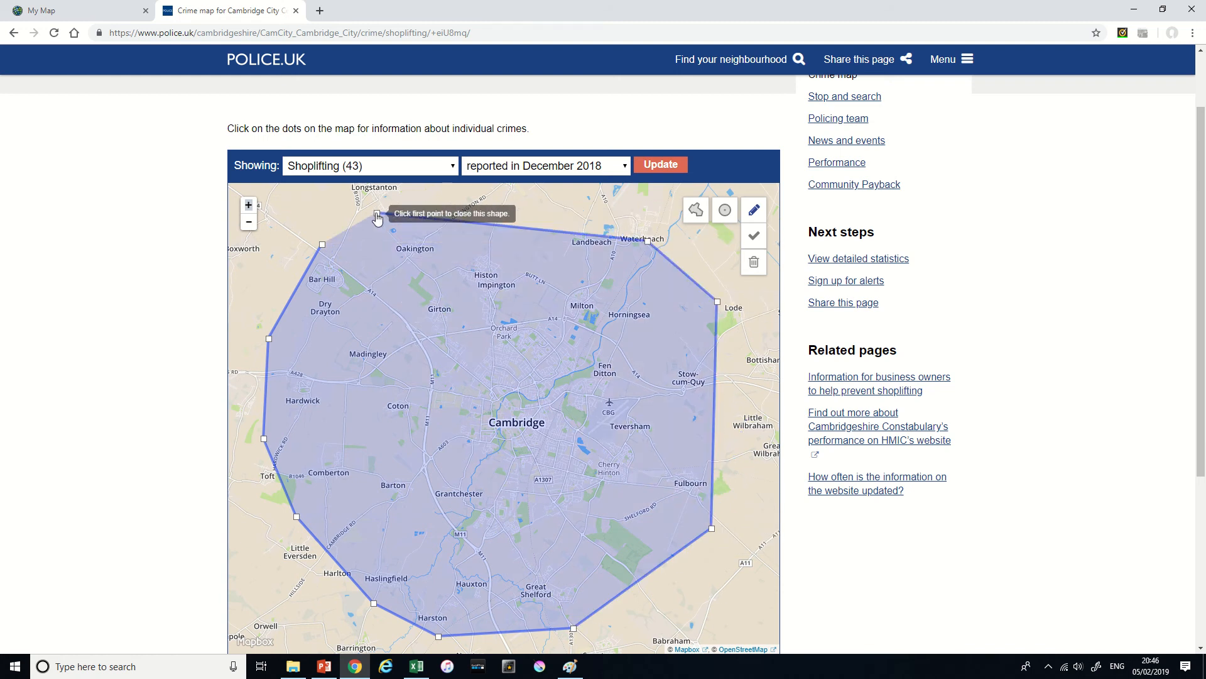
pyautogui.click(333, 217)
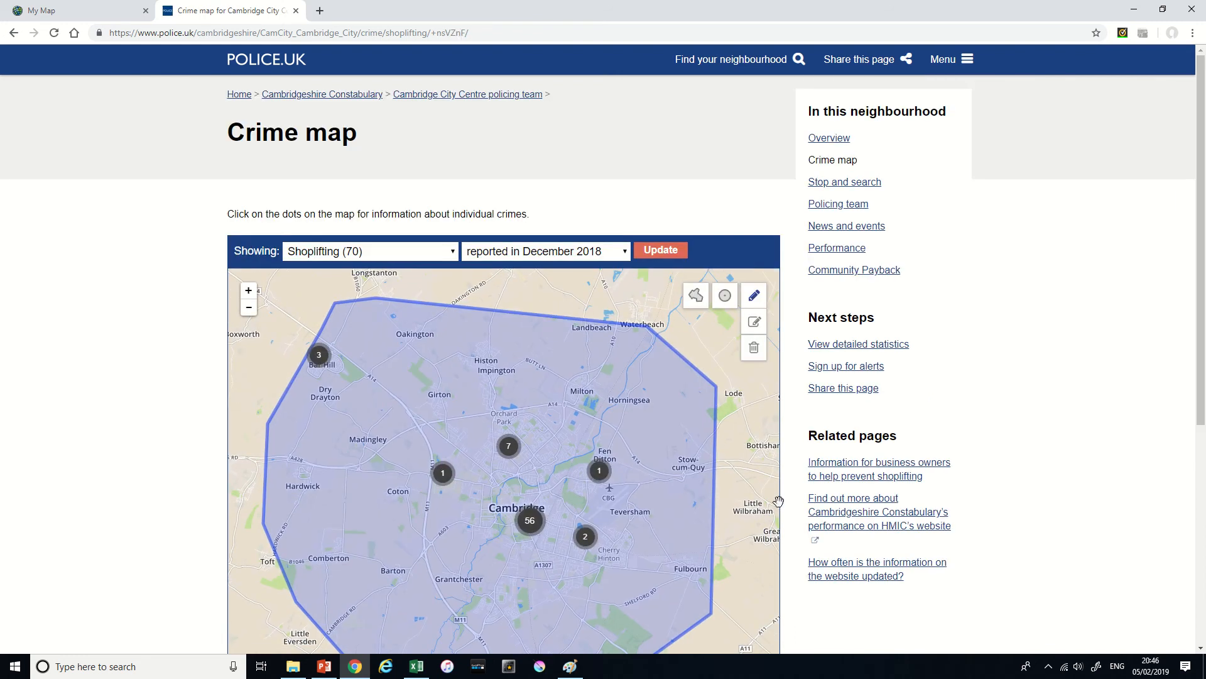
# - View the shoplifting summary for the incident cluster at Bar Hill, and close it
pyautogui.moveTo(748, 465); pyautogui.dragTo(746, 428)
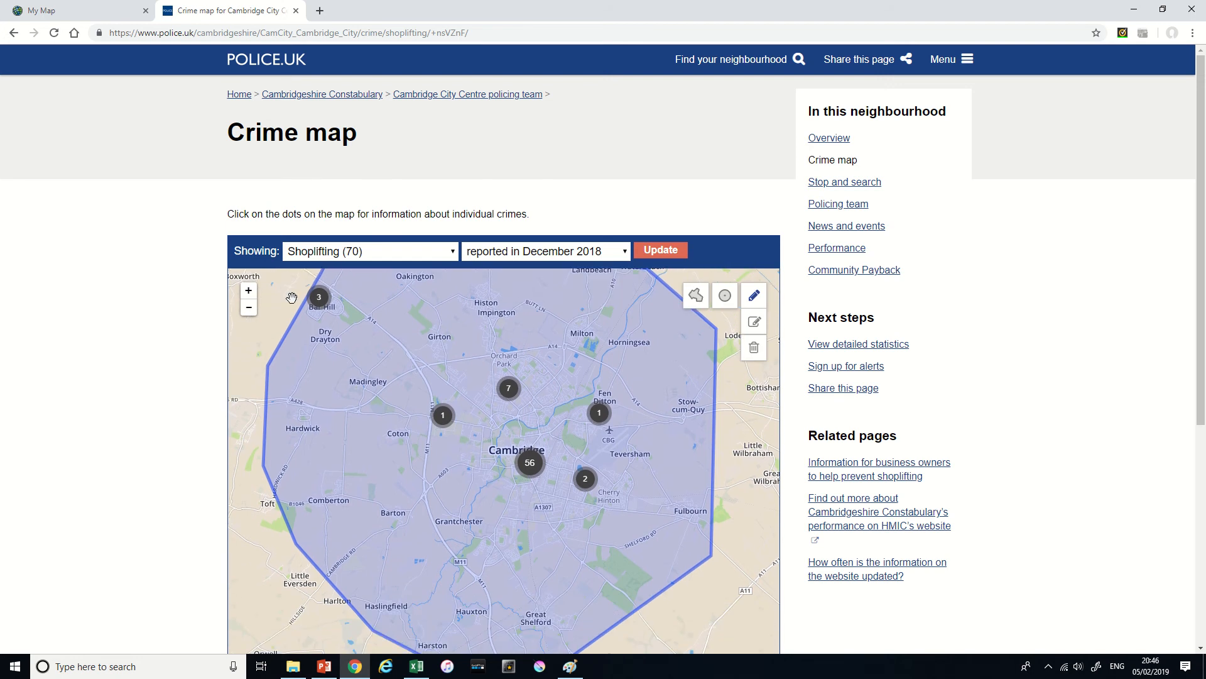
pyautogui.scroll(2, 342, 319)
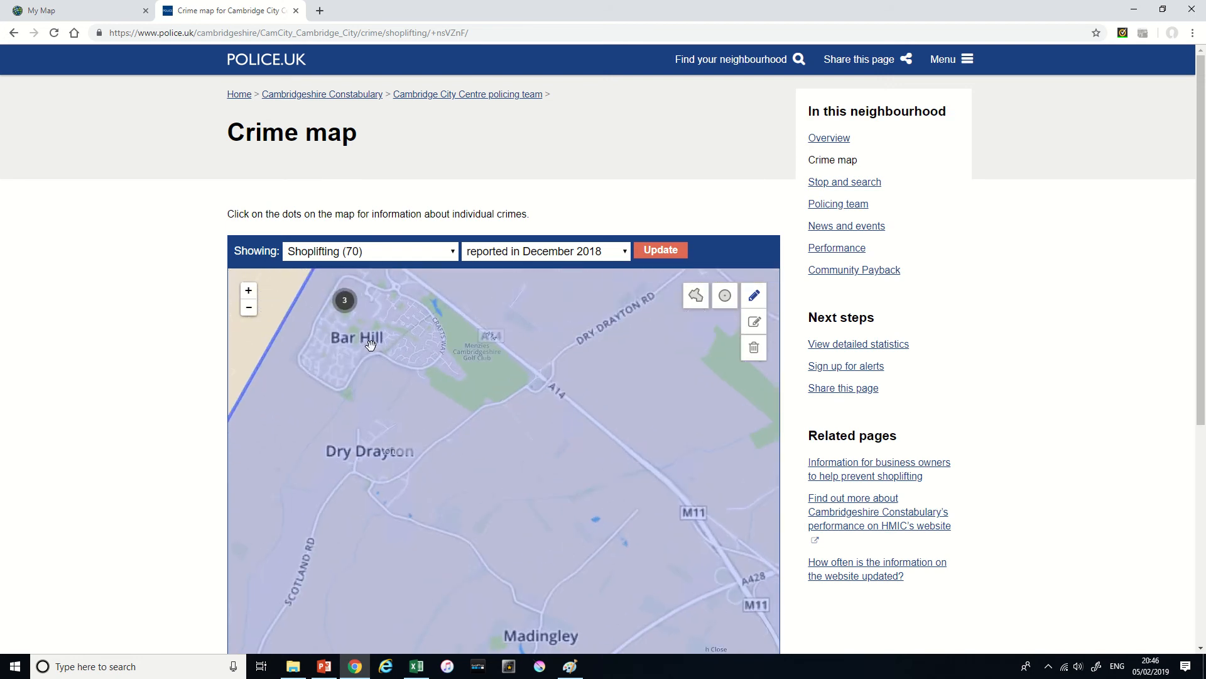
pyautogui.click(349, 318)
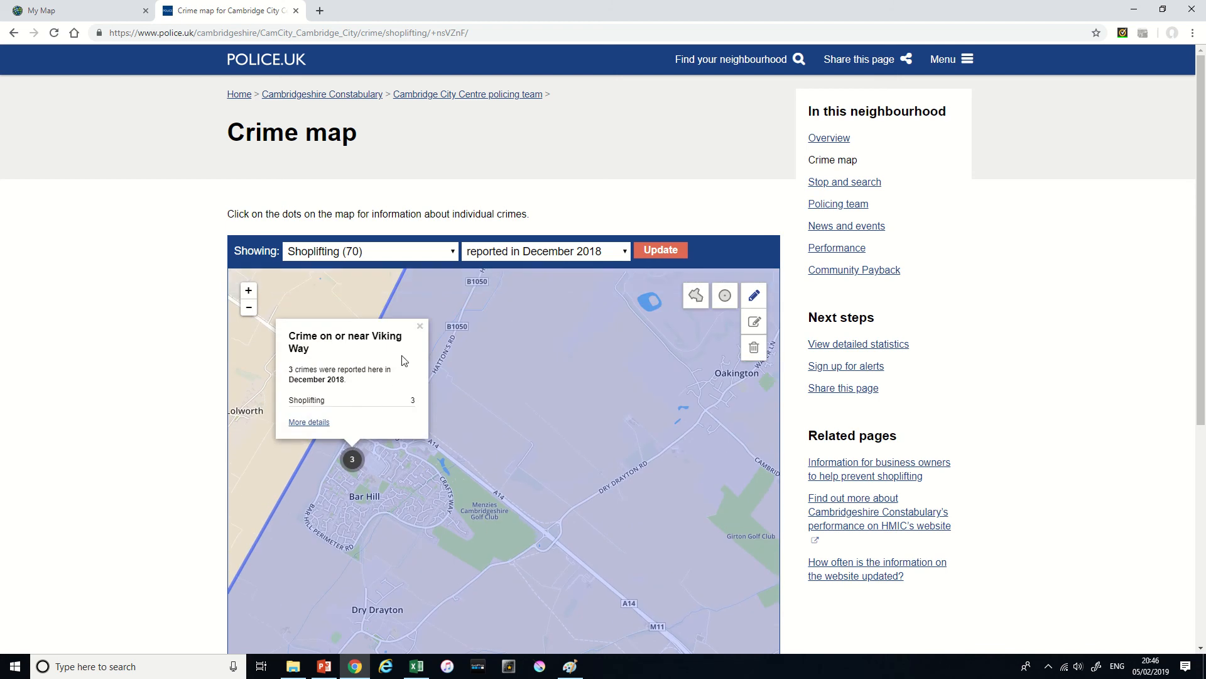
pyautogui.click(420, 326)
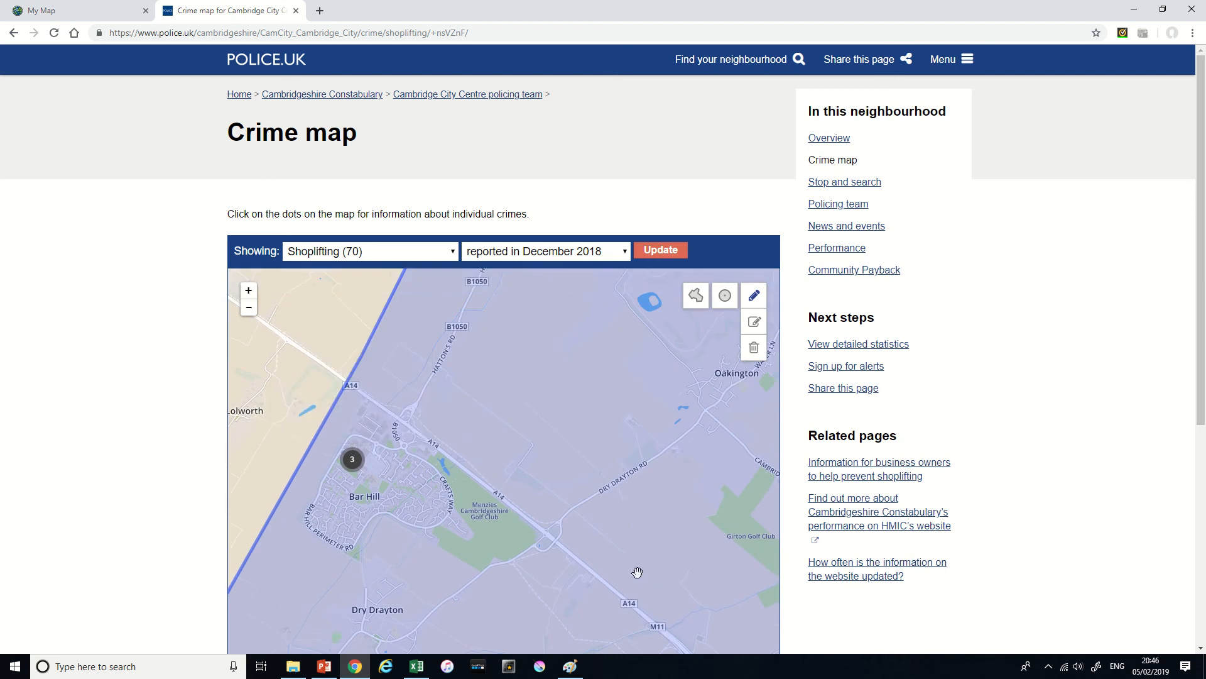
# - Examine how the shoplifting incidents are spread across the whole custom area, from Bar Hill and Madingley to central Cambridge
pyautogui.moveTo(639, 572); pyautogui.dragTo(445, 419)
pyautogui.moveTo(466, 564); pyautogui.dragTo(451, 468)
pyautogui.scroll(-1, 451, 468)
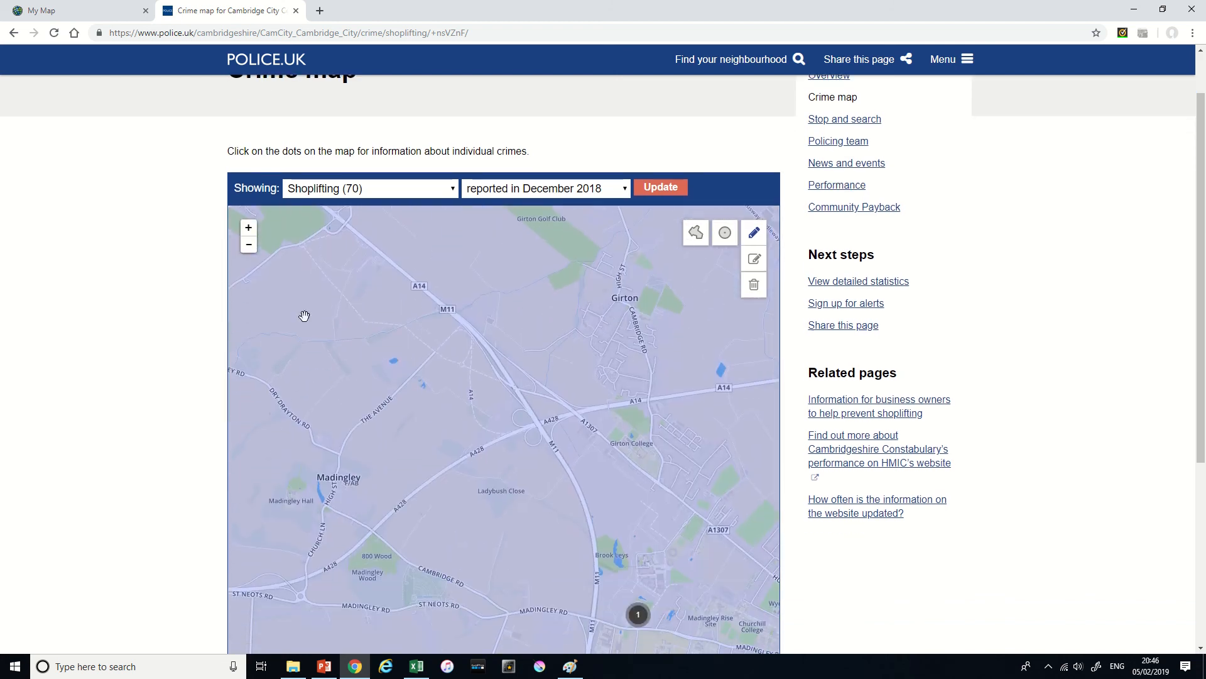
pyautogui.click(249, 224)
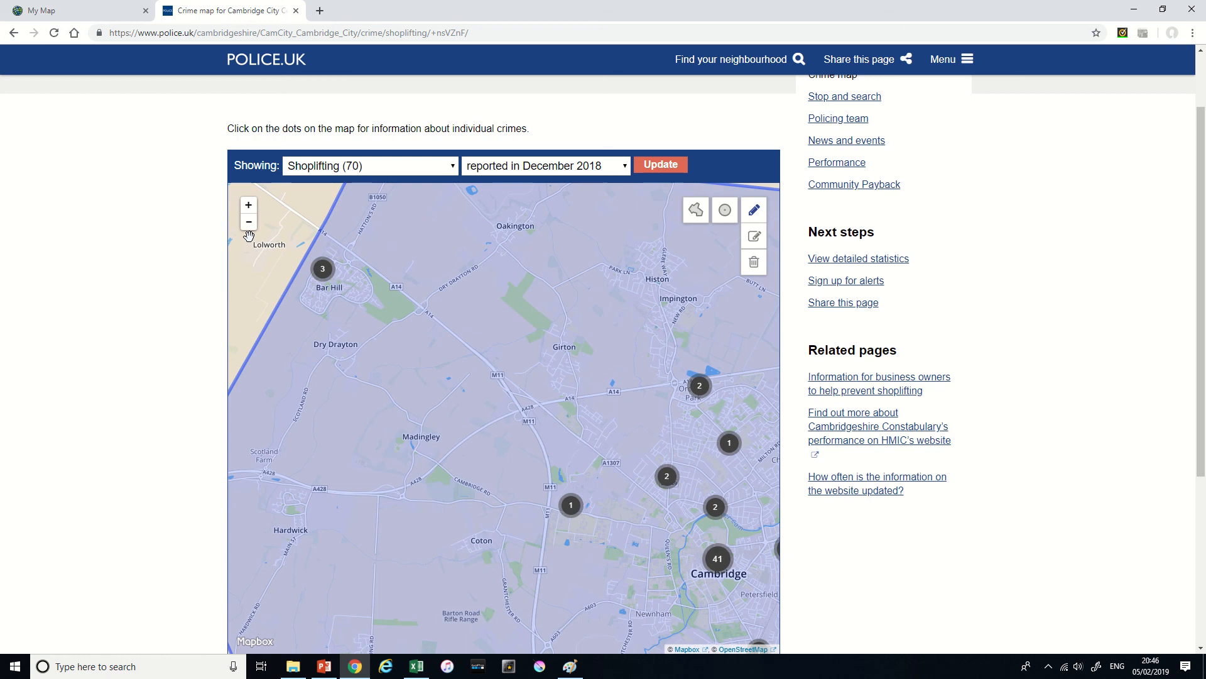
pyautogui.click(249, 222)
pyautogui.moveTo(555, 509); pyautogui.dragTo(501, 431)
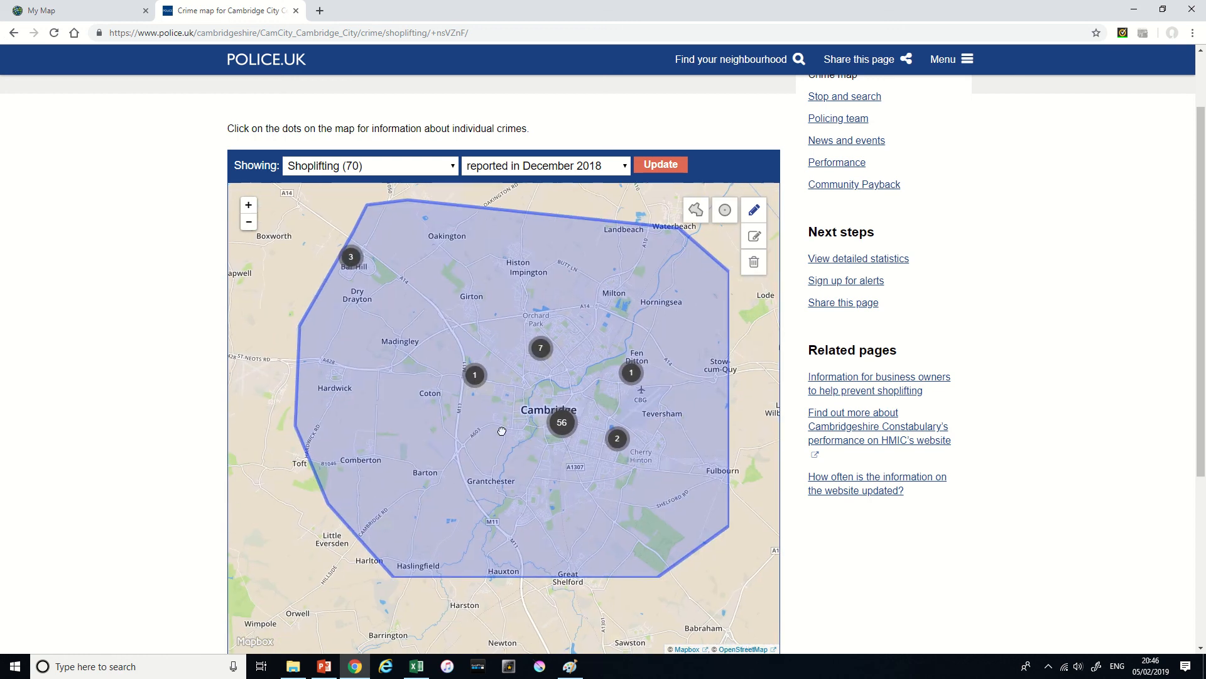
pyautogui.doubleClick(581, 464)
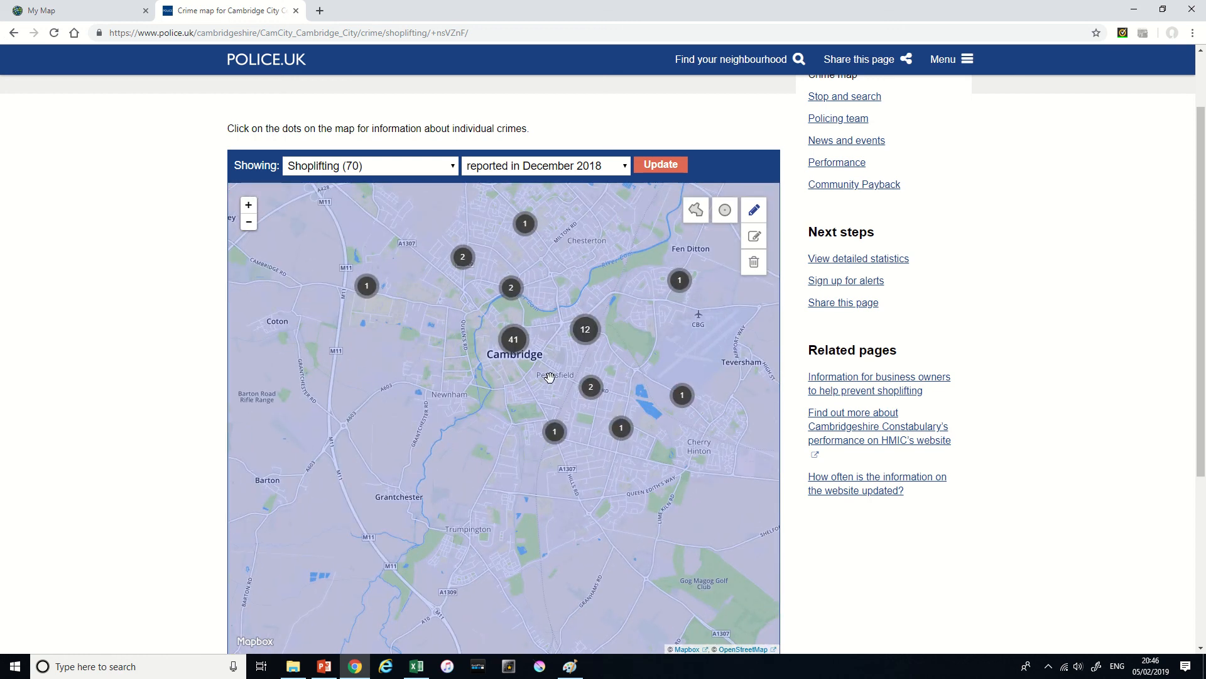
pyautogui.moveTo(551, 368); pyautogui.dragTo(525, 384)
pyautogui.doubleClick(525, 384)
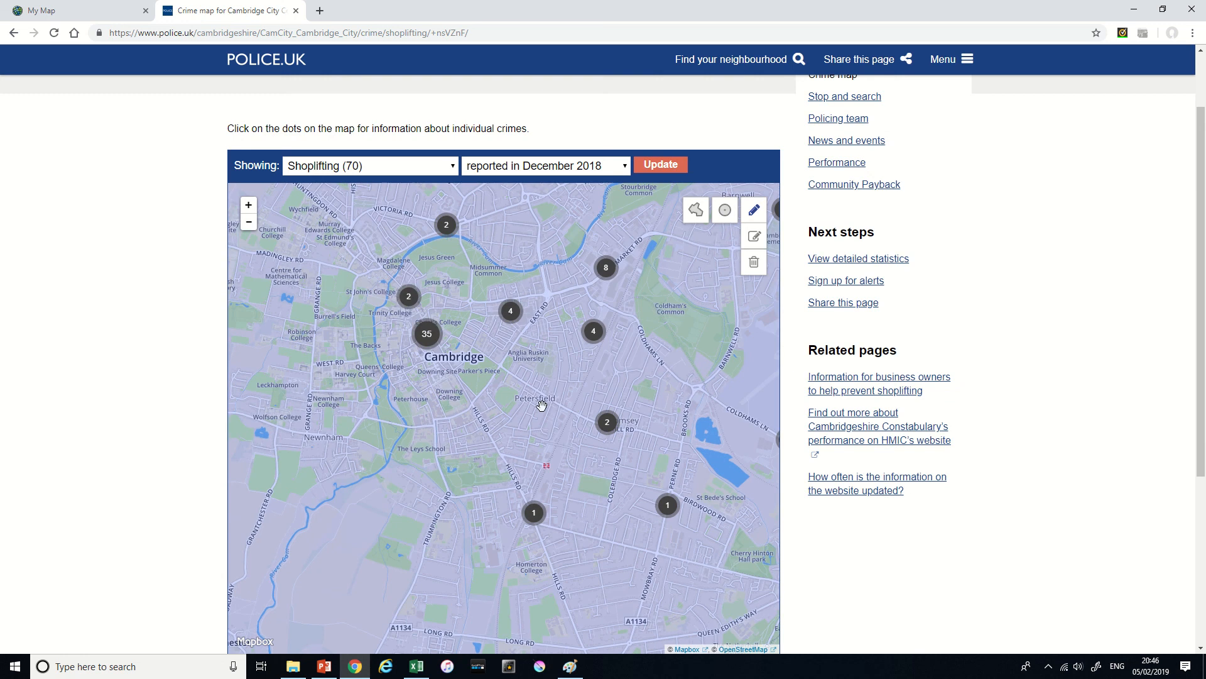
# - Examine the shoplifting clusters in north Cambridge and around the shops along Newmarket Road and Coldhams Lane
pyautogui.moveTo(661, 312); pyautogui.dragTo(678, 526)
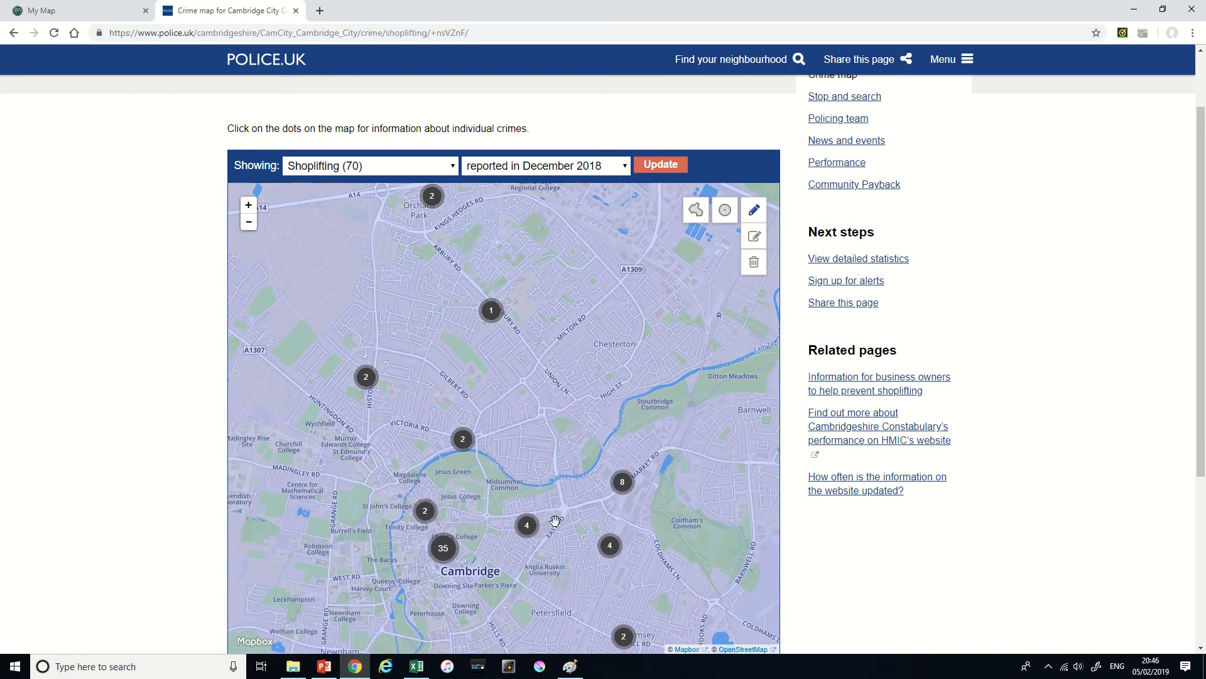
pyautogui.moveTo(581, 533); pyautogui.dragTo(569, 569)
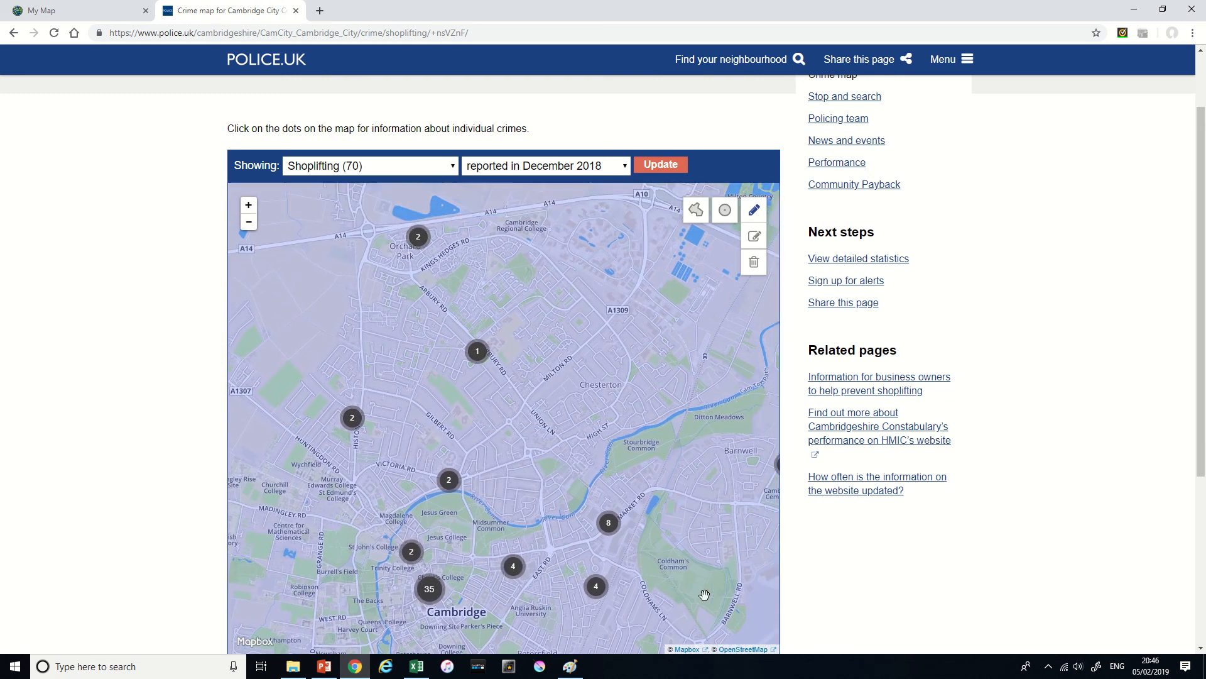
pyautogui.moveTo(715, 594); pyautogui.dragTo(669, 487)
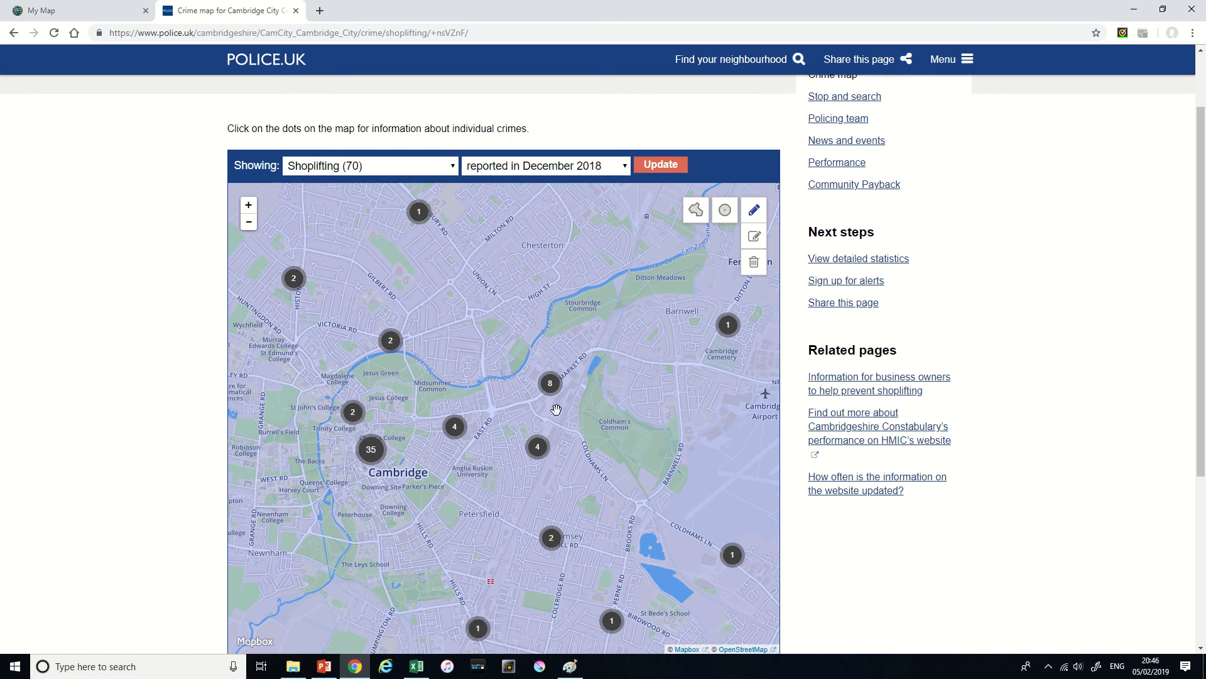
pyautogui.scroll(1, 555, 409)
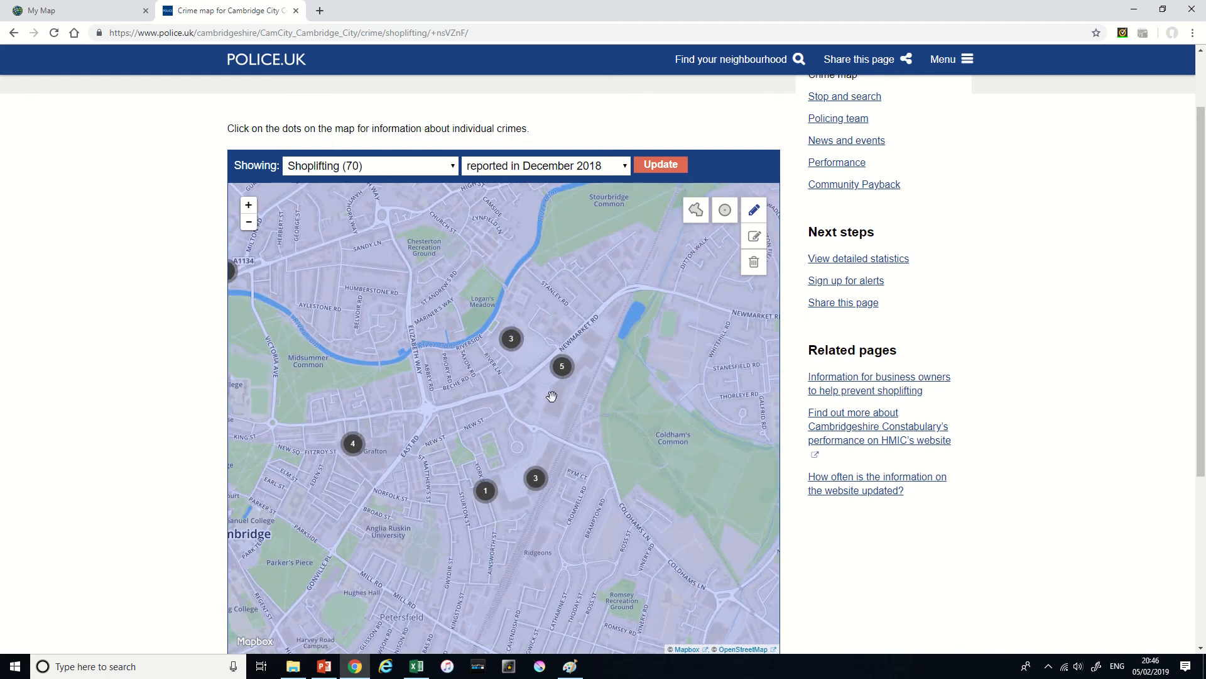
pyautogui.scroll(1, 552, 396)
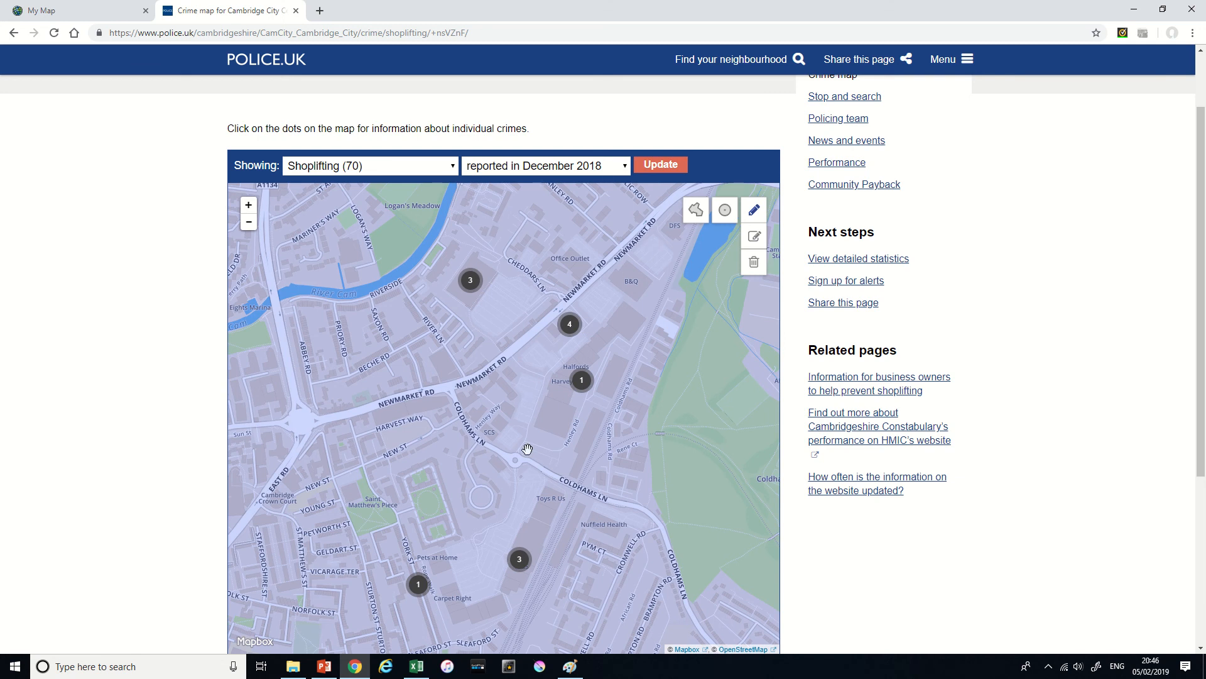
pyautogui.moveTo(522, 496); pyautogui.dragTo(536, 341)
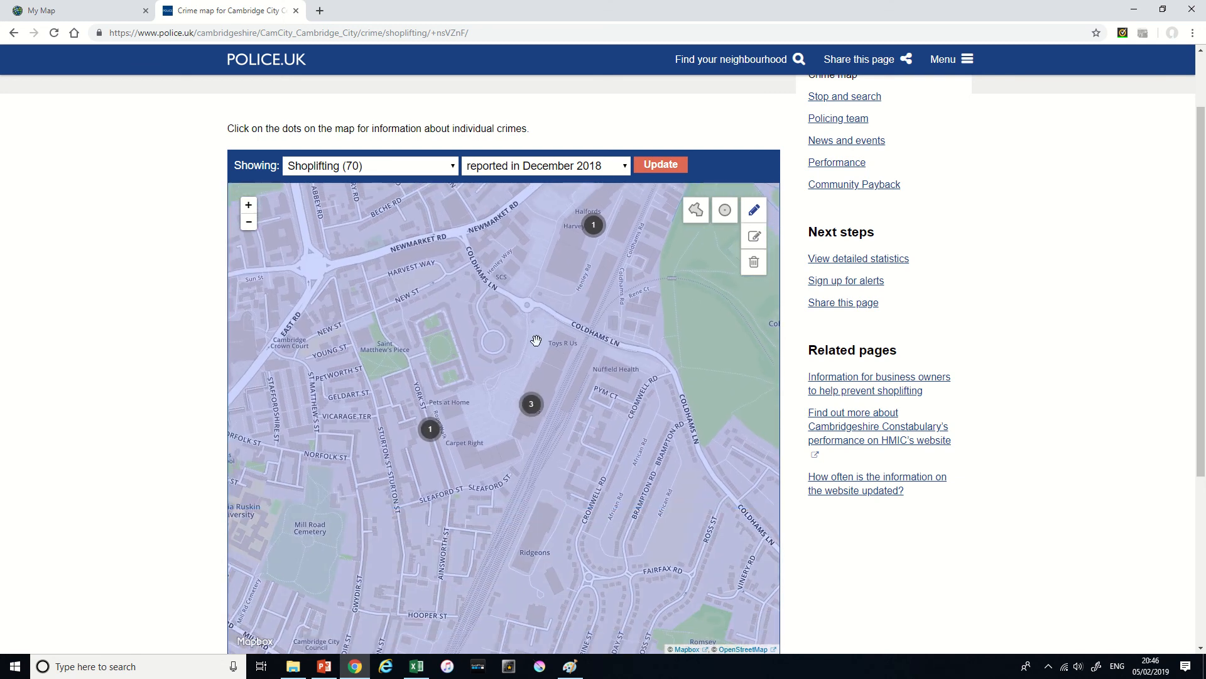
pyautogui.click(249, 224)
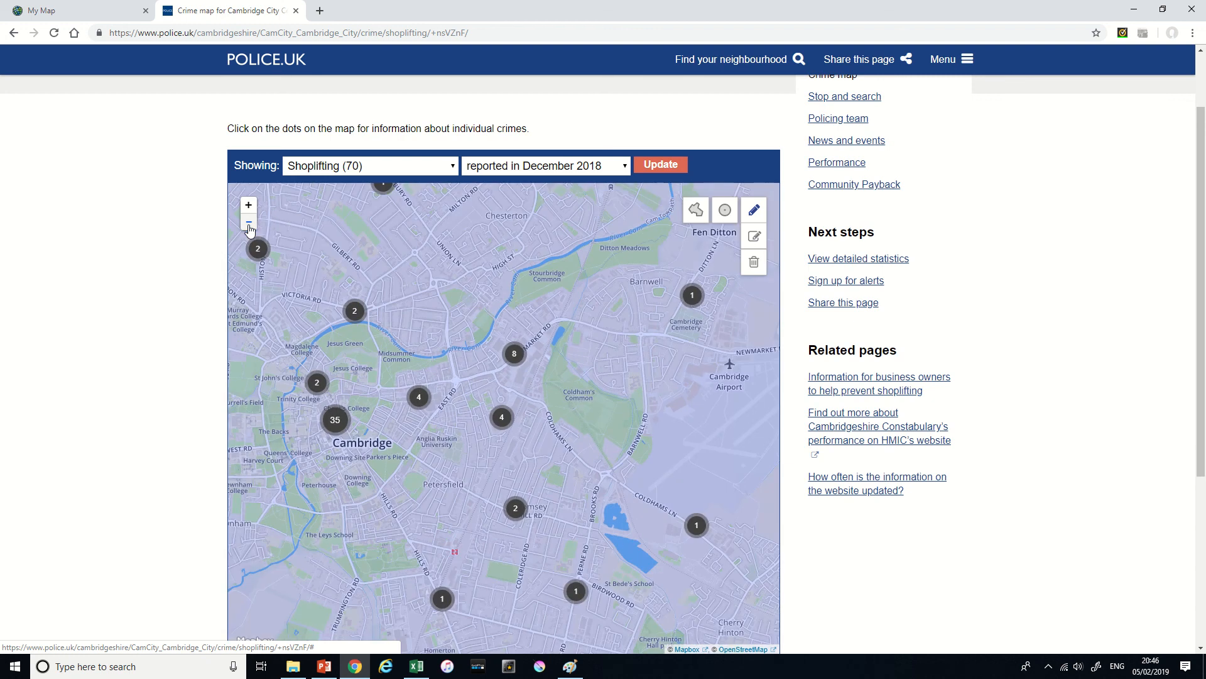
pyautogui.click(249, 226)
pyautogui.moveTo(377, 396); pyautogui.dragTo(389, 406)
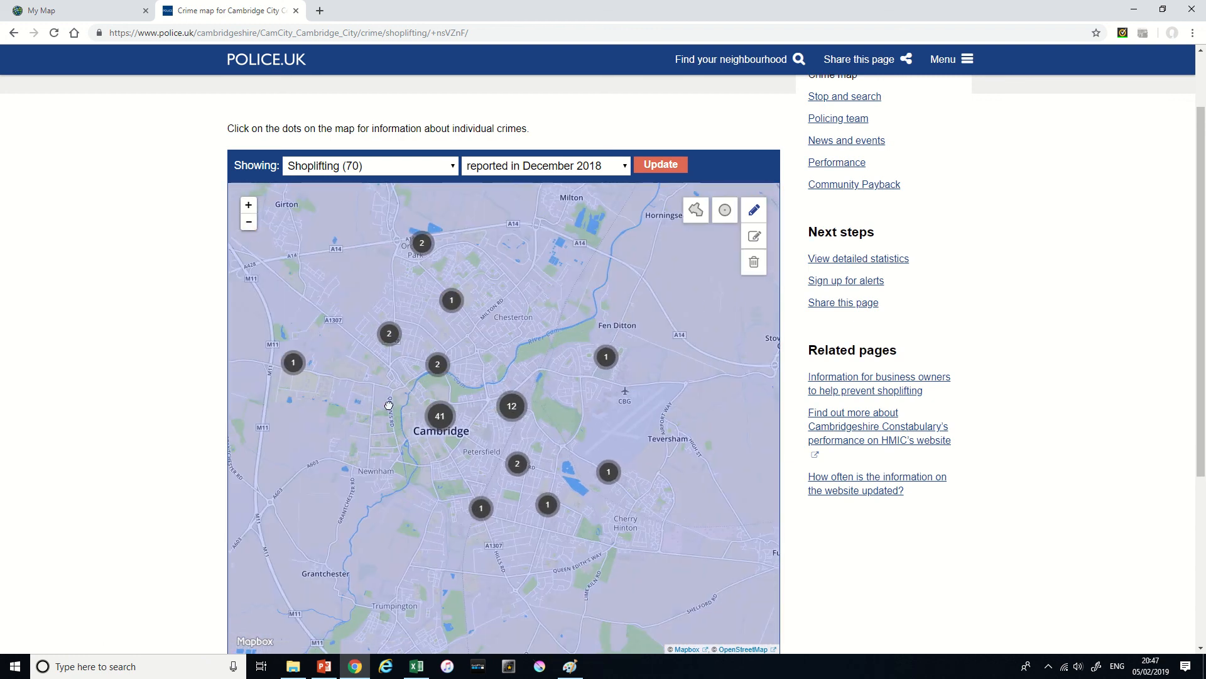